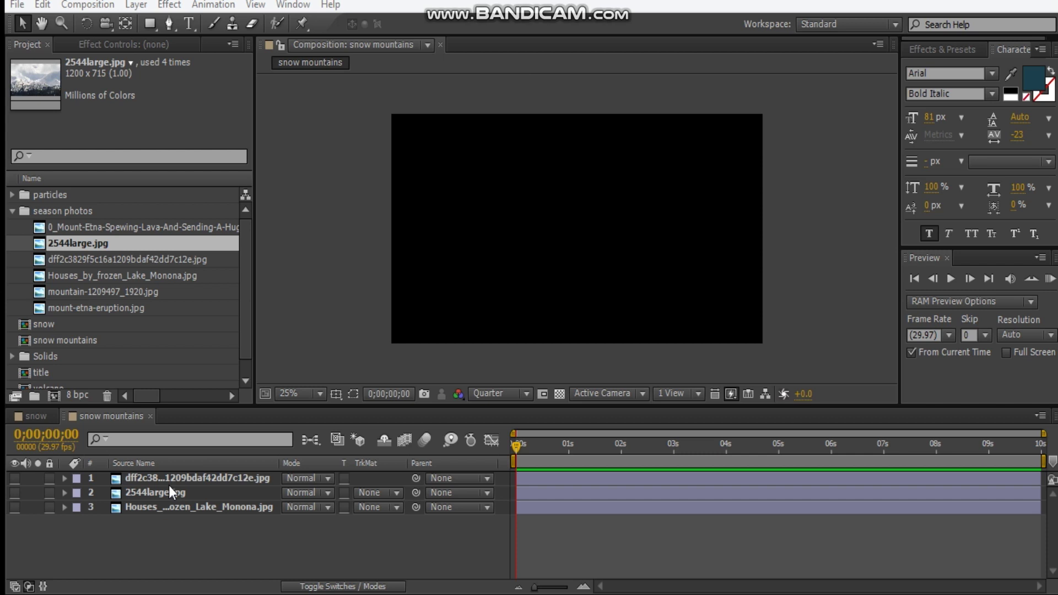
# Show the Houses by frozen Lake Monona layer and make it a 3D layer.
pyautogui.click(15, 507)
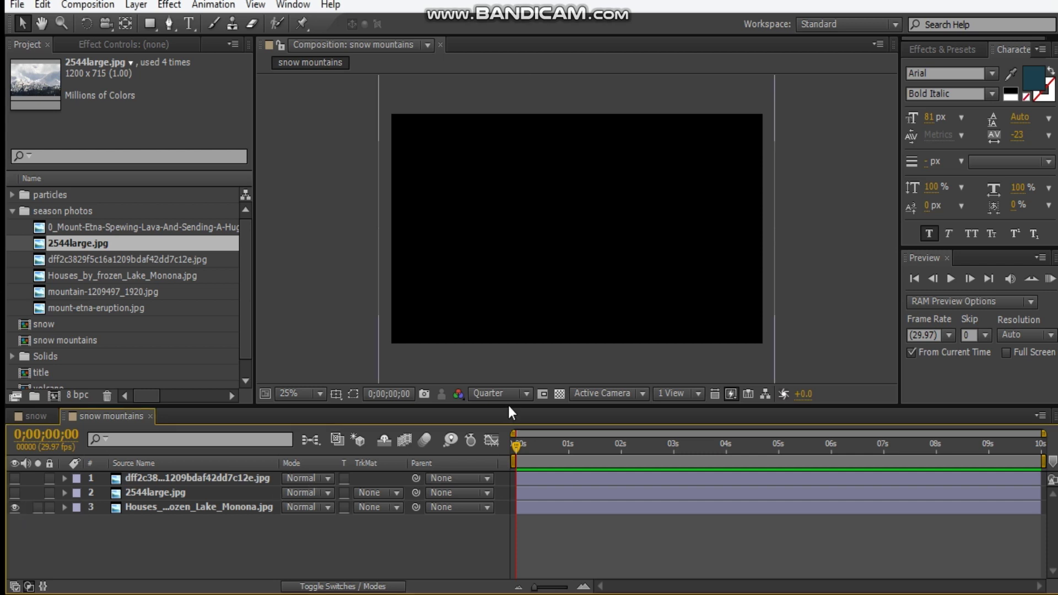
pyautogui.click(343, 585)
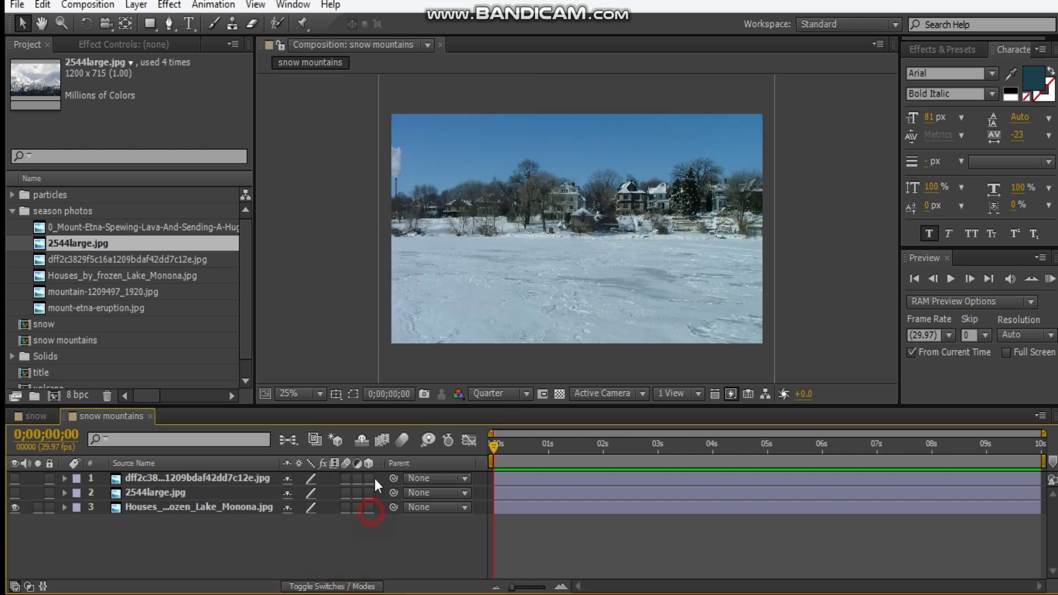
pyautogui.click(369, 507)
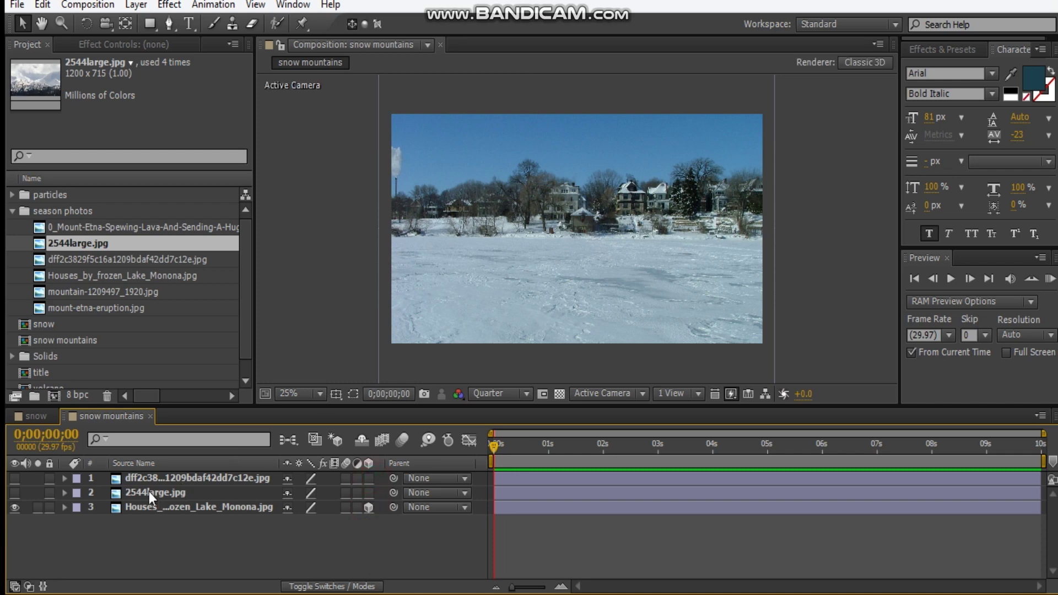
# Draw a closed Pen tool mask on the frozen lake layer around the snowy foreground, cutting off the houses and sky.
pyautogui.click(169, 23)
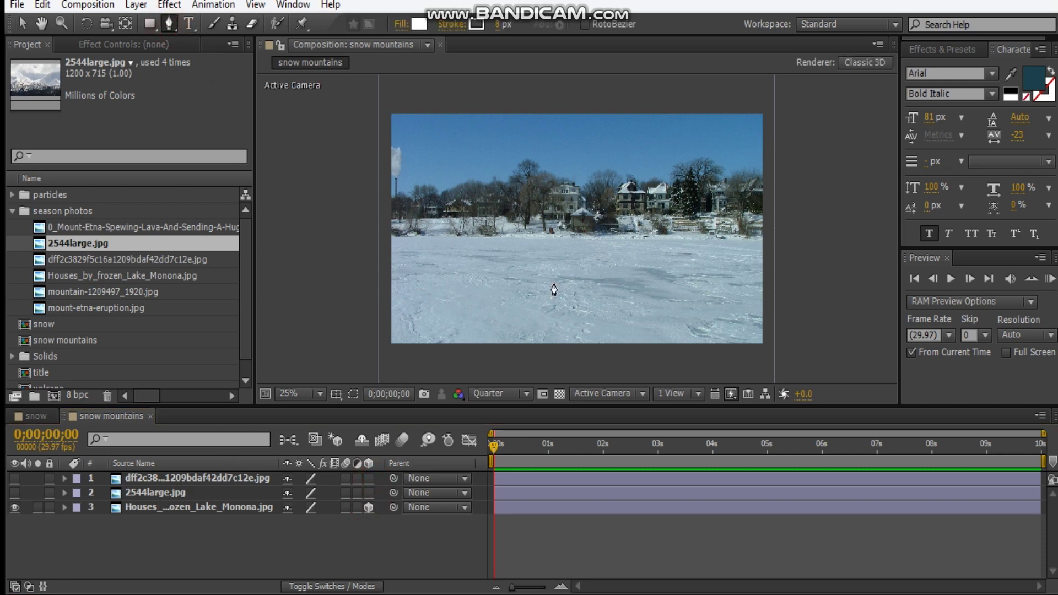
pyautogui.press('.')
pyautogui.click(212, 508)
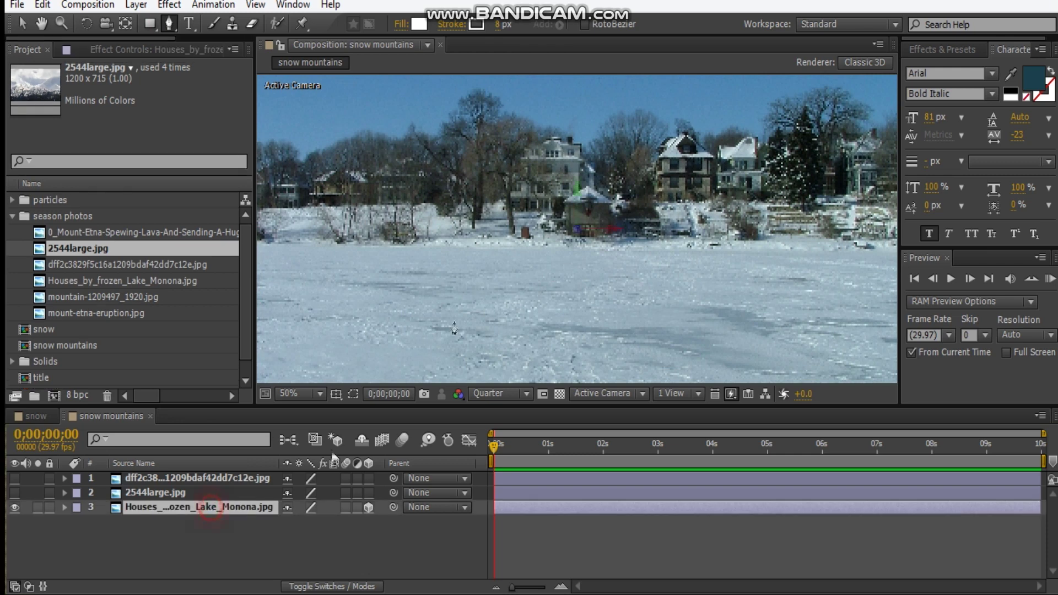
pyautogui.press(',')
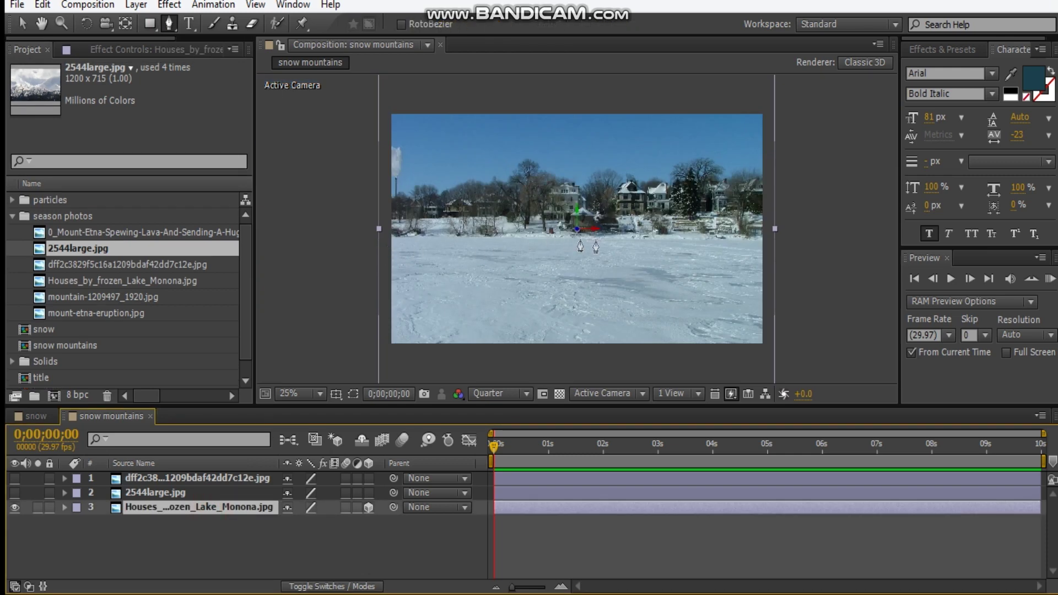
pyautogui.click(362, 253)
pyautogui.click(422, 248)
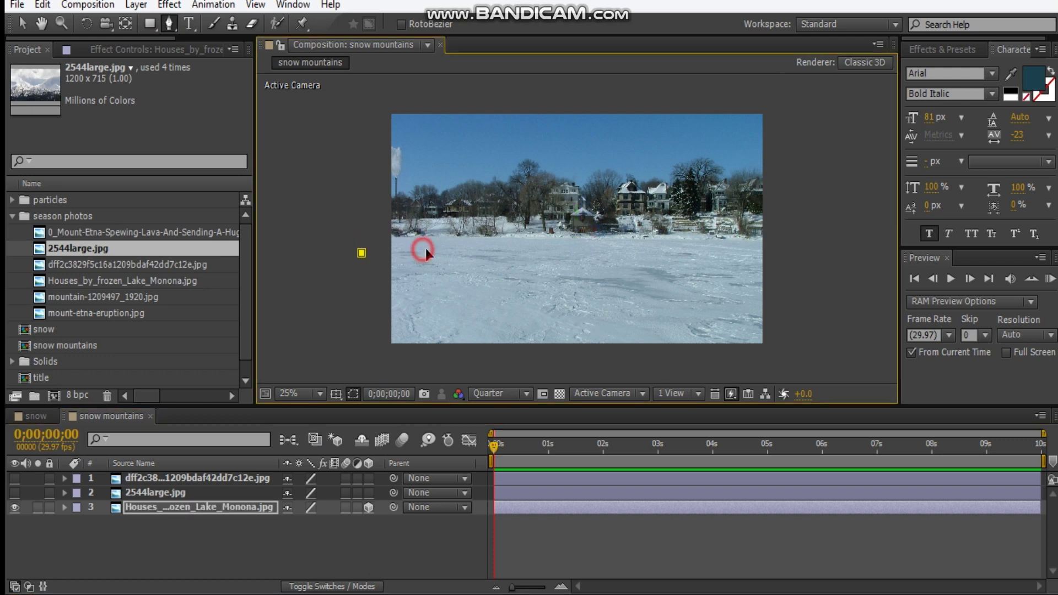
pyautogui.click(548, 250)
pyautogui.click(623, 248)
pyautogui.click(682, 249)
pyautogui.click(767, 254)
pyautogui.click(794, 325)
pyautogui.click(785, 363)
pyautogui.click(592, 371)
pyautogui.click(417, 369)
pyautogui.click(342, 345)
pyautogui.click(361, 253)
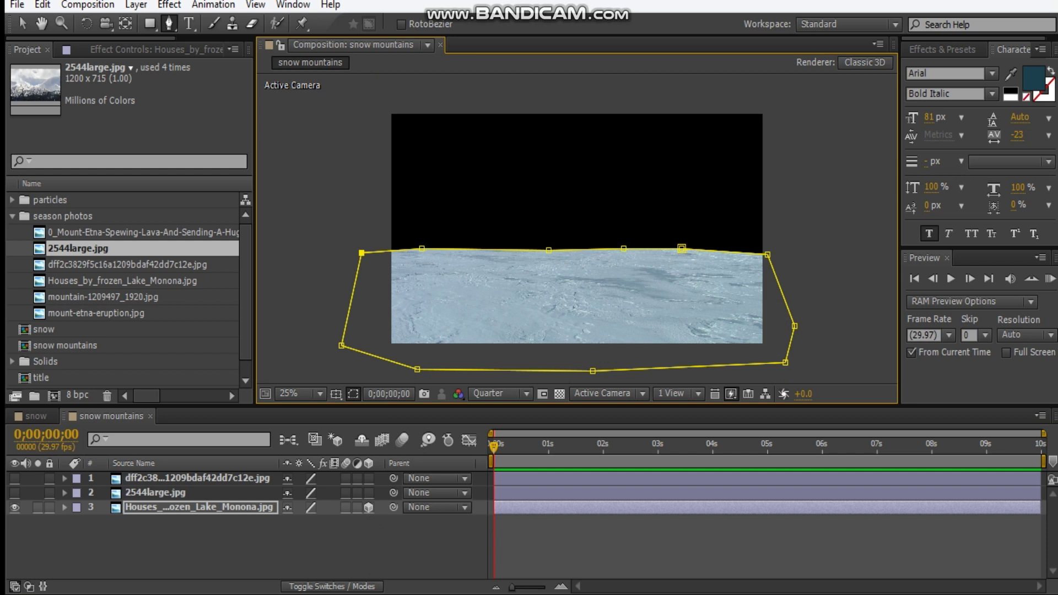
# Feather the frozen lake layer's mask to 94 pixels and hide the mask outlines.
pyautogui.press('f')
pyautogui.moveTo(318, 543); pyautogui.dragTo(343, 531)
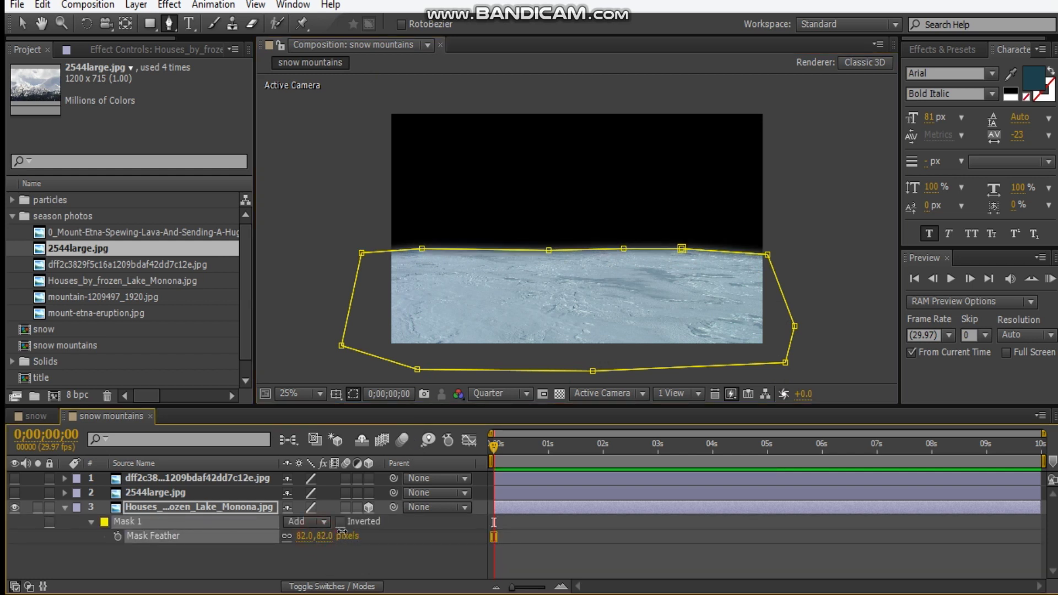
pyautogui.click(351, 394)
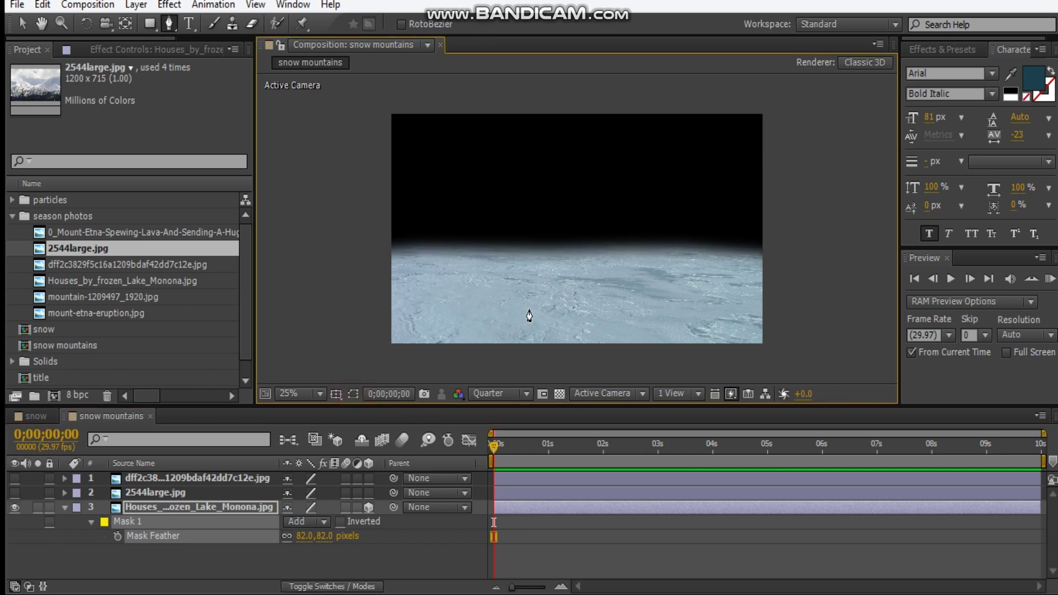
pyautogui.moveTo(307, 526); pyautogui.dragTo(341, 535)
pyautogui.press('v')
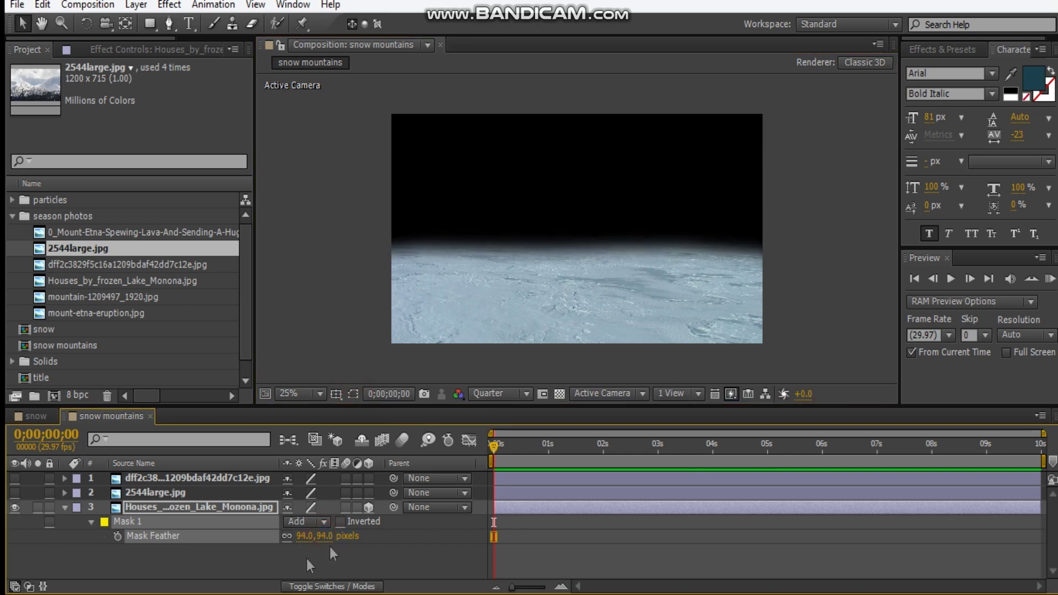
pyautogui.click(302, 559)
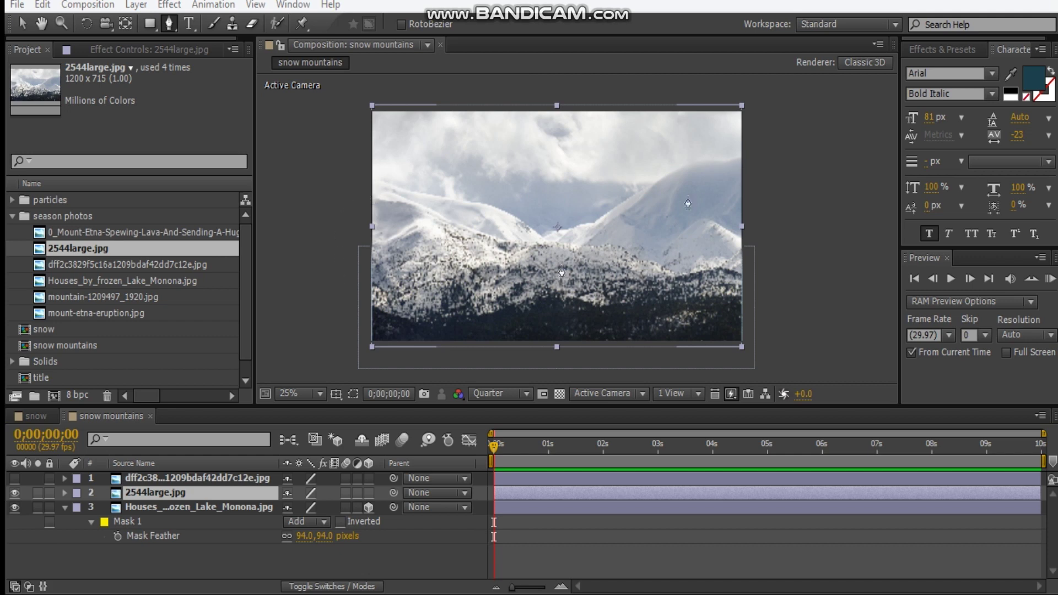
# Trace the mountain ridge on the 2544large.jpg layer with the Pen tool, from beyond its right edge through the valley to beyond its left edge.
pyautogui.moveTo(594, 215); pyautogui.dragTo(538, 252)
pyautogui.scroll(1, 590, 223)
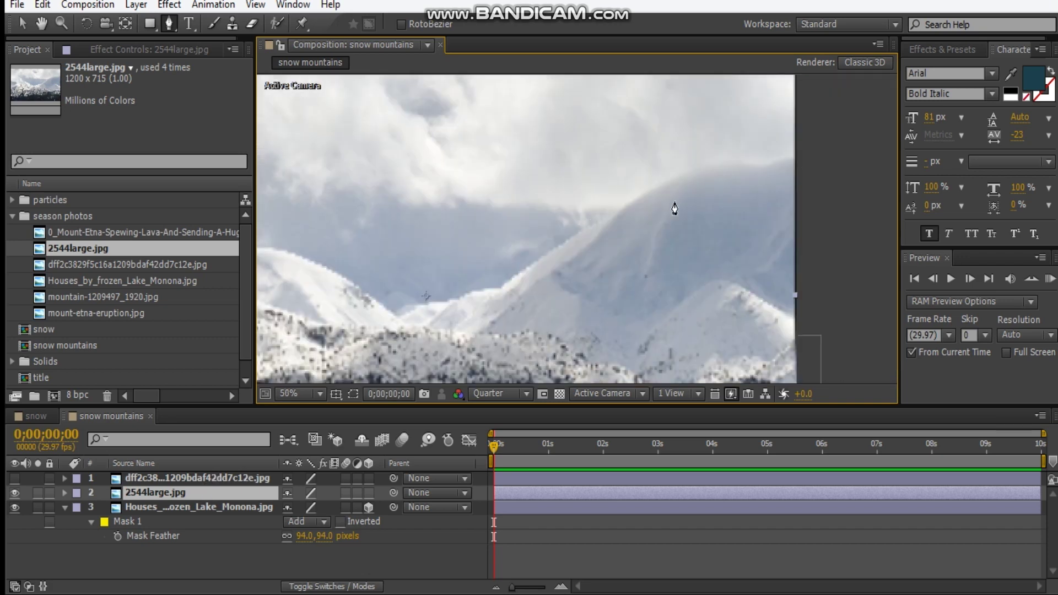
pyautogui.moveTo(807, 155); pyautogui.dragTo(759, 162)
pyautogui.click(681, 171)
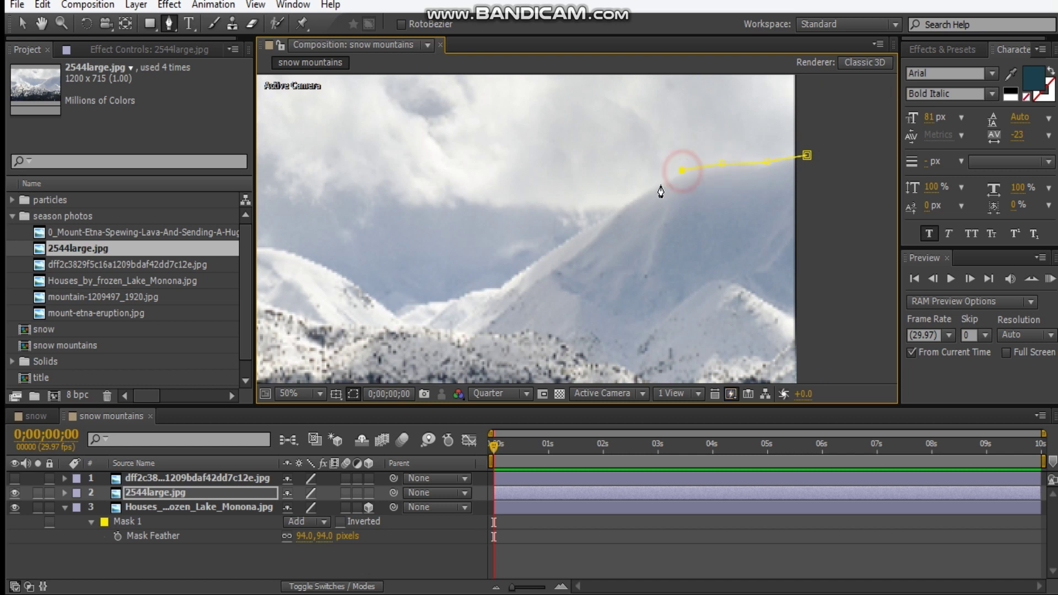
pyautogui.click(628, 201)
pyautogui.click(572, 234)
pyautogui.click(501, 283)
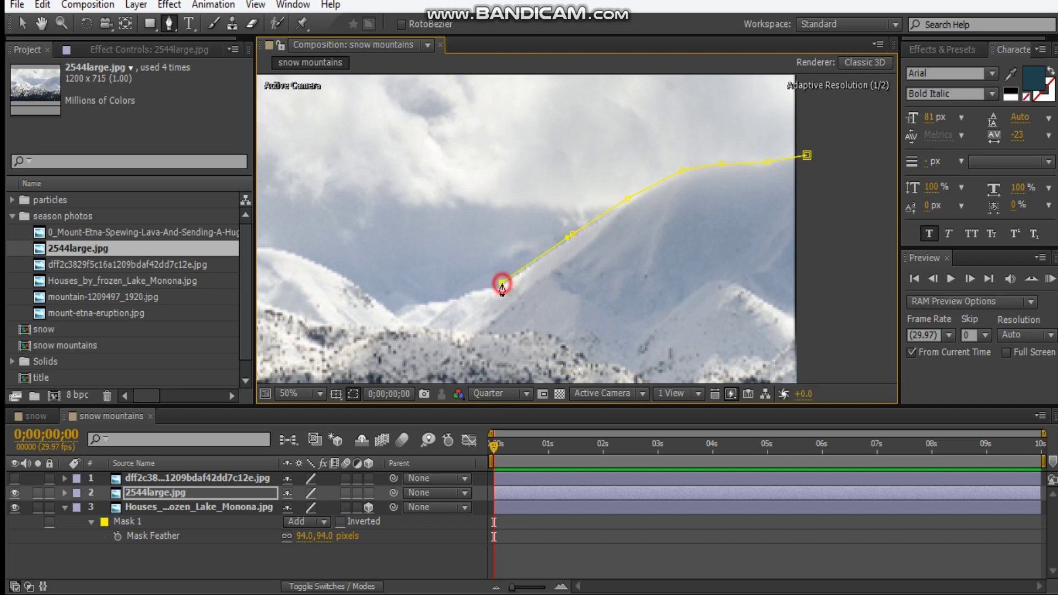
pyautogui.click(452, 298)
pyautogui.click(416, 302)
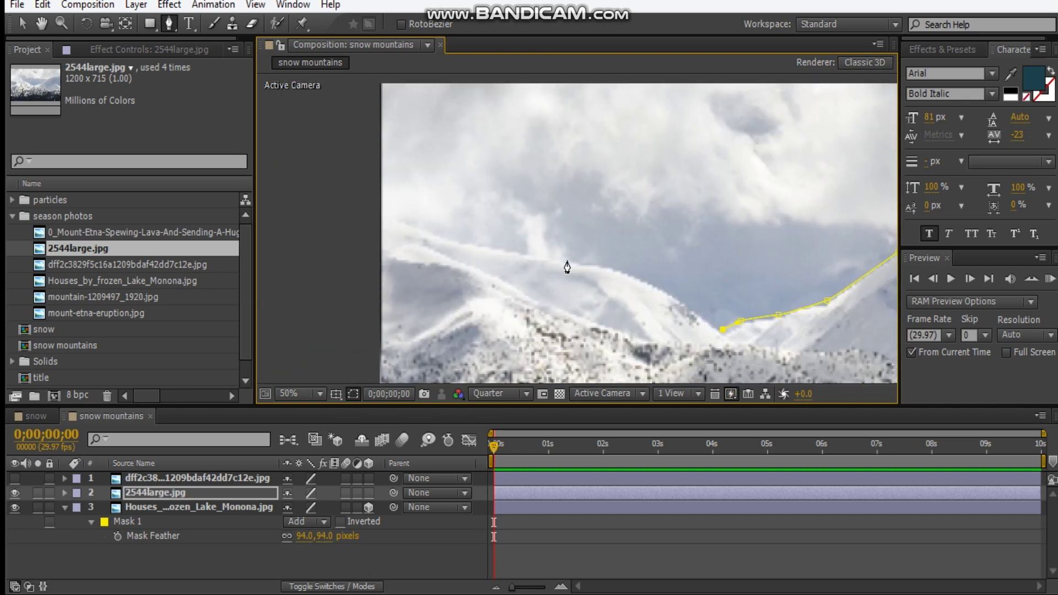
pyautogui.click(362, 218)
pyautogui.scroll(-2, 366, 231)
pyautogui.moveTo(482, 367); pyautogui.dragTo(368, 324)
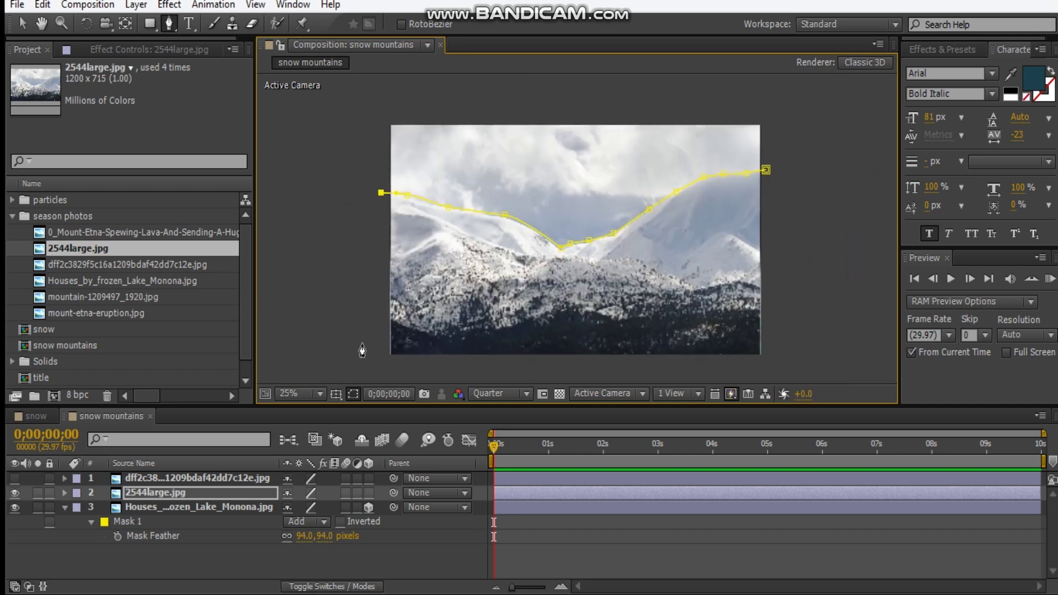
# Close the 2544large.jpg mask below the forested slopes and around the right edge, leaving out the sky and dark base.
pyautogui.click(353, 305)
pyautogui.click(400, 315)
pyautogui.click(467, 316)
pyautogui.click(506, 299)
pyautogui.click(579, 294)
pyautogui.click(644, 296)
pyautogui.click(716, 300)
pyautogui.click(760, 297)
pyautogui.click(783, 209)
pyautogui.click(740, 158)
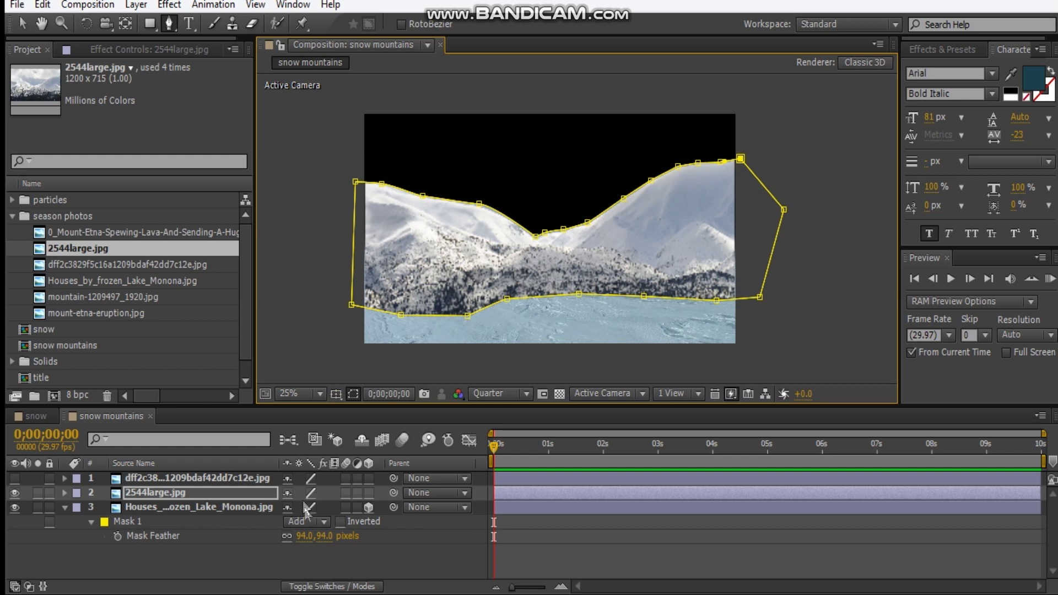
# Feather the 2544large.jpg mask to 2 pixels and make the layer 3D.
pyautogui.press('f')
pyautogui.click(318, 521)
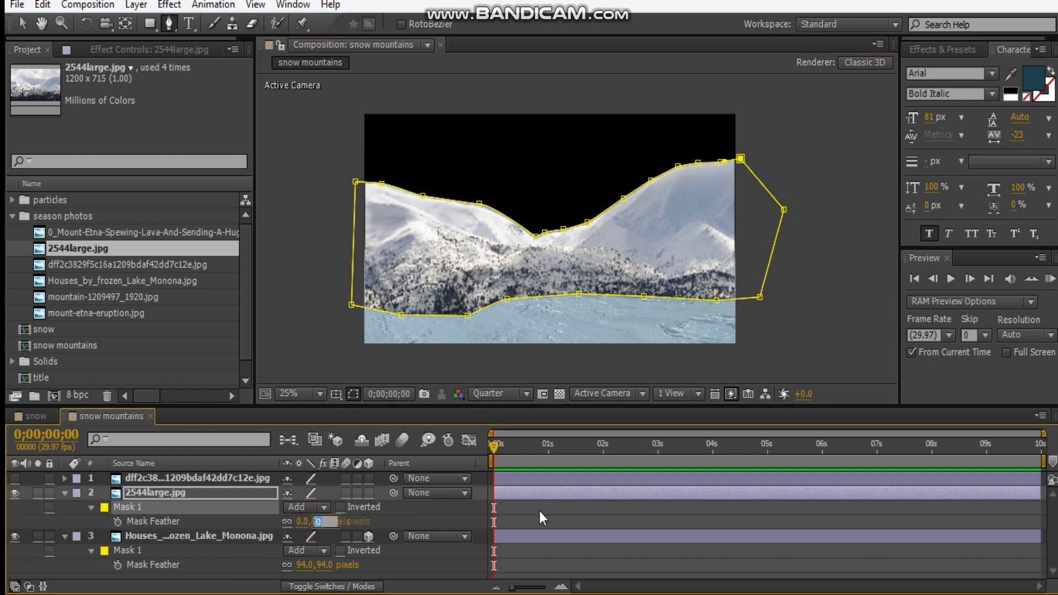
pyautogui.write('2')
pyautogui.press('Return')
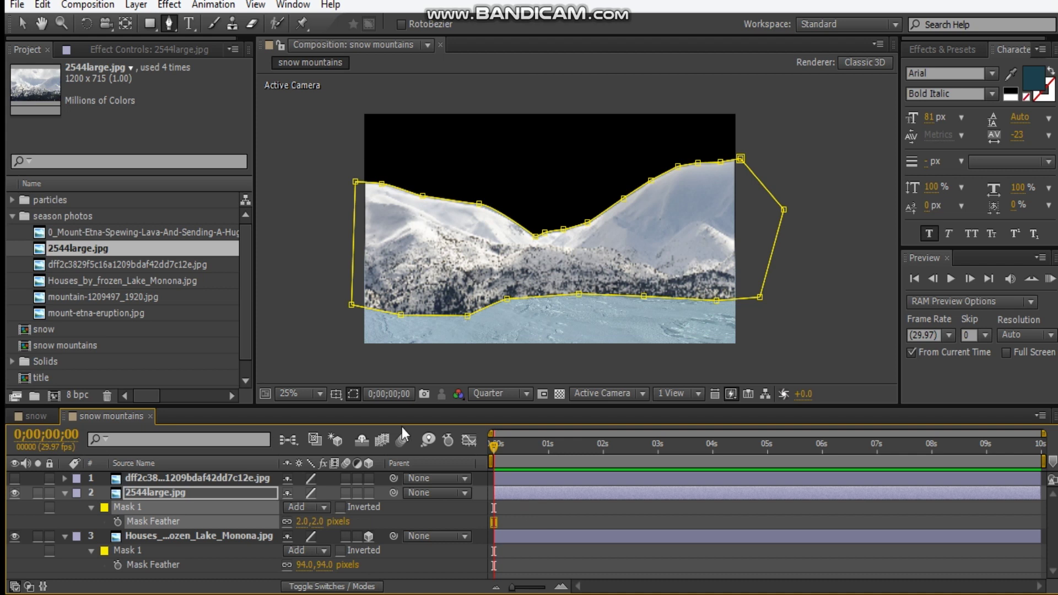
pyautogui.click(367, 493)
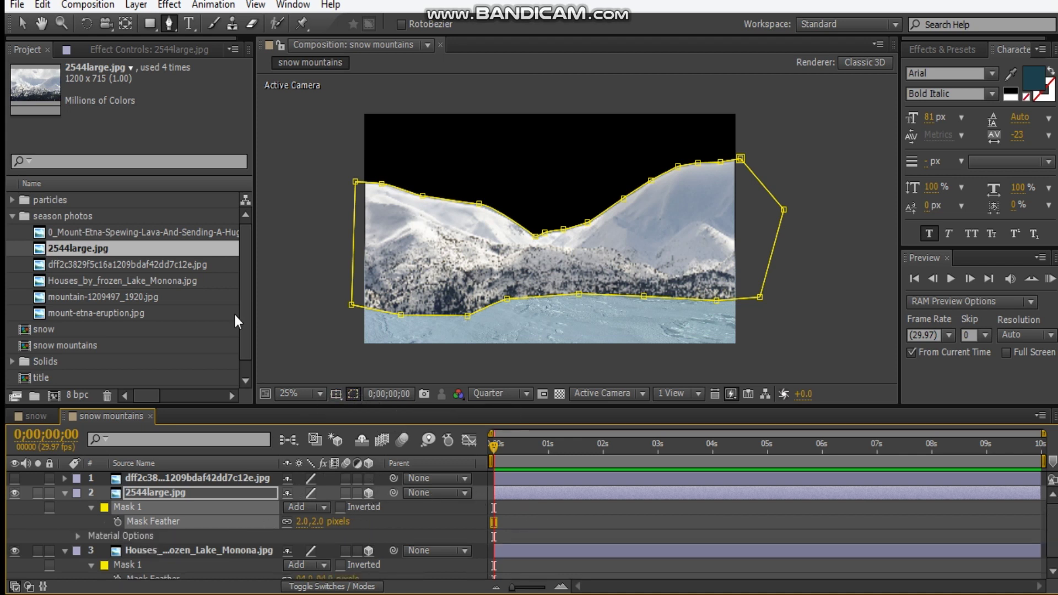
# Push the 2544large.jpg layer back in depth behind the snowy ground and scale it up to span the frame's full width.
pyautogui.click(22, 24)
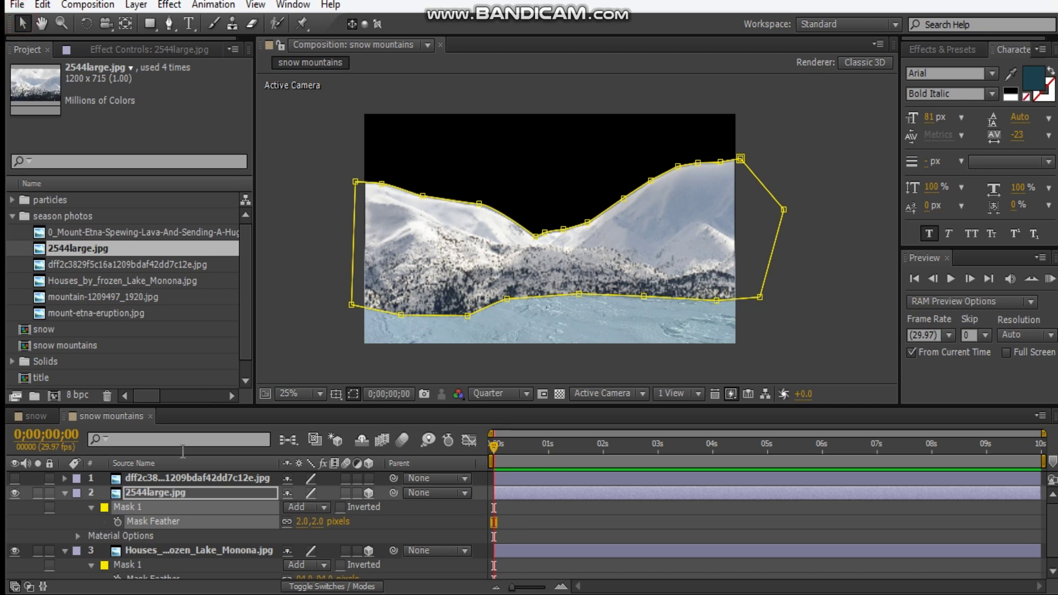
pyautogui.click(171, 497)
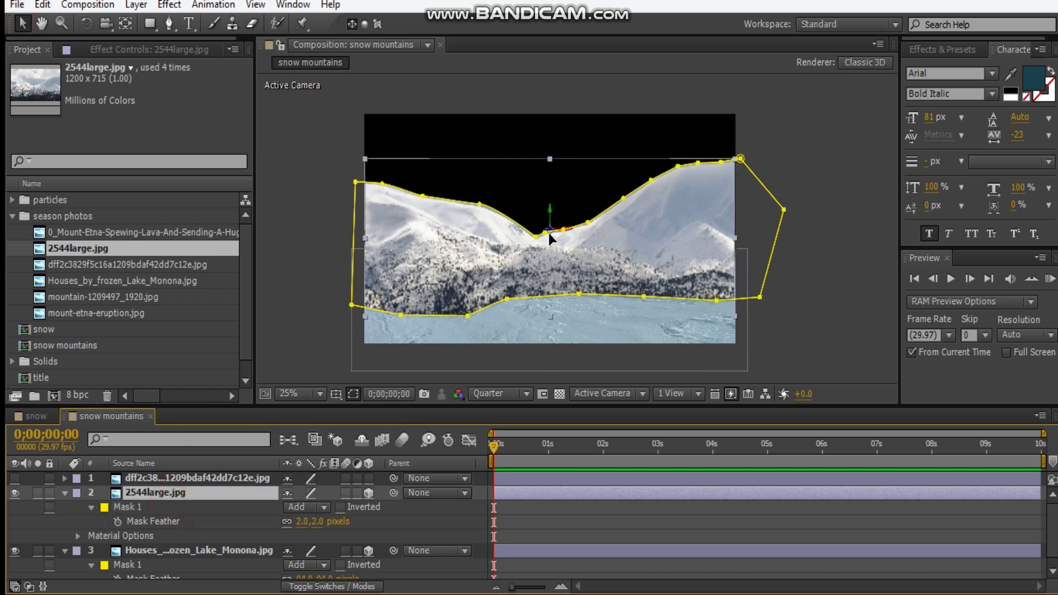
pyautogui.moveTo(550, 232); pyautogui.dragTo(317, 173)
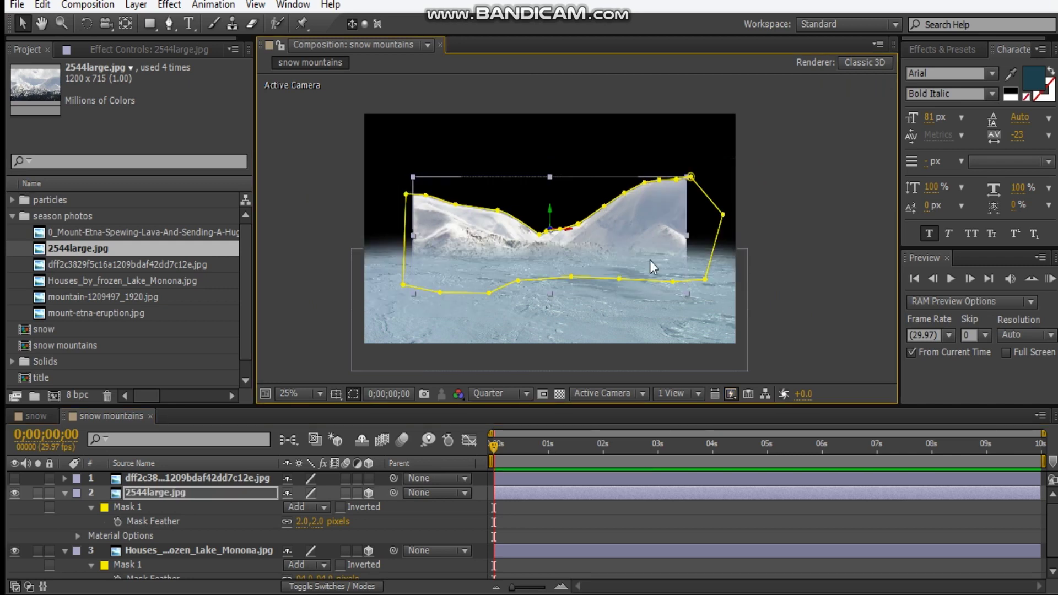
pyautogui.moveTo(686, 296); pyautogui.dragTo(776, 329)
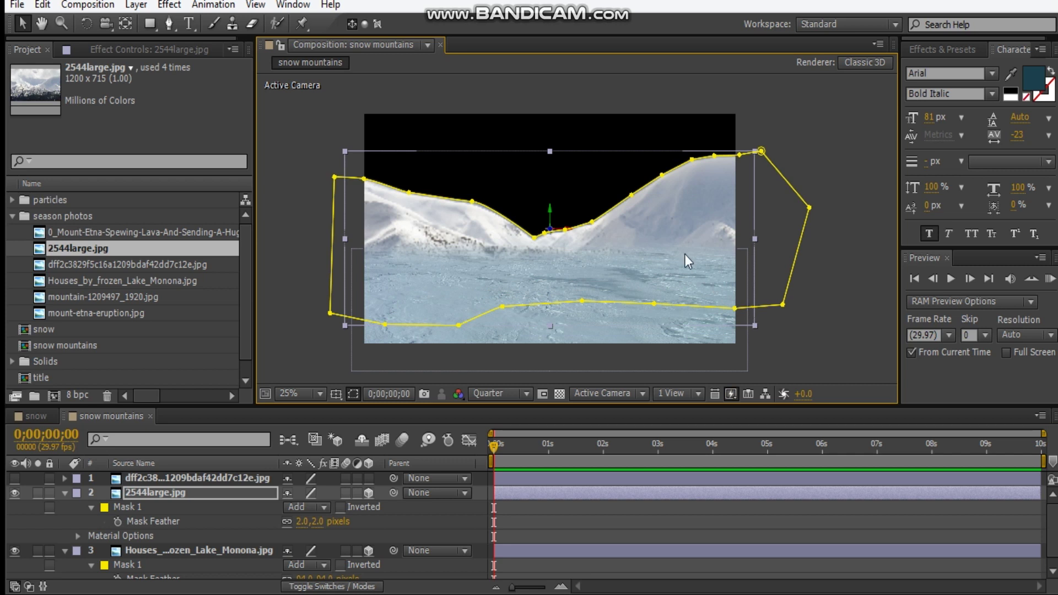
# Draw a second, four-point mask on 2544large.jpg enclosing everything to the right of the valley between the mountains.
pyautogui.click(170, 23)
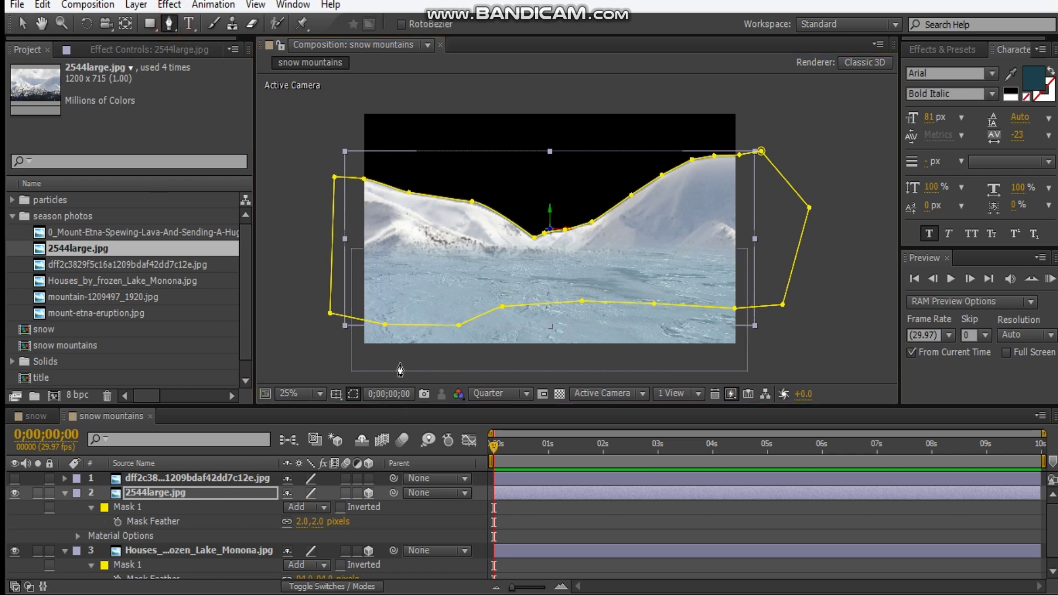
pyautogui.click(354, 393)
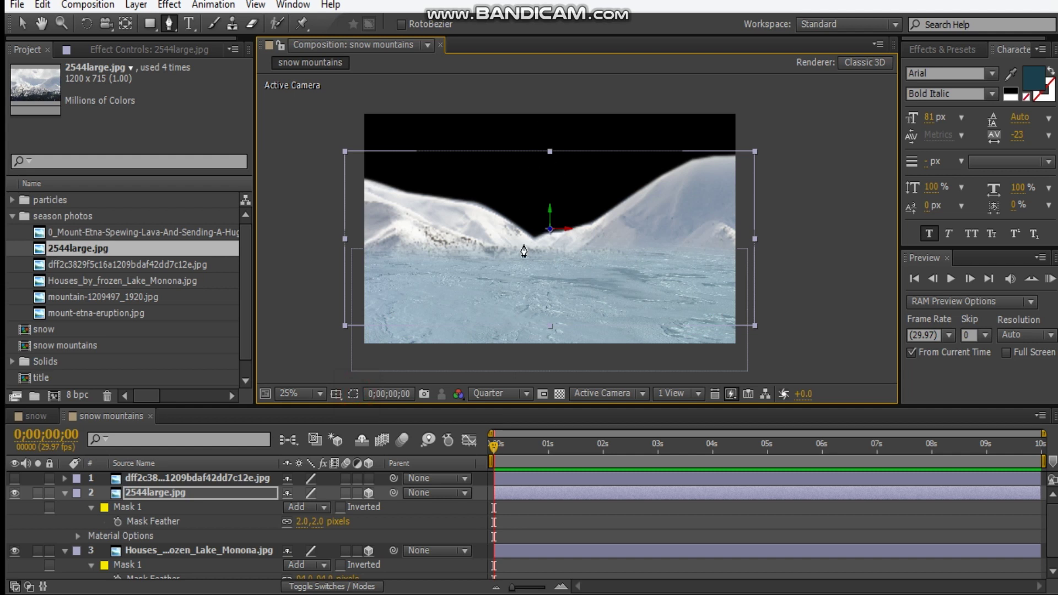
pyautogui.click(541, 118)
pyautogui.click(540, 329)
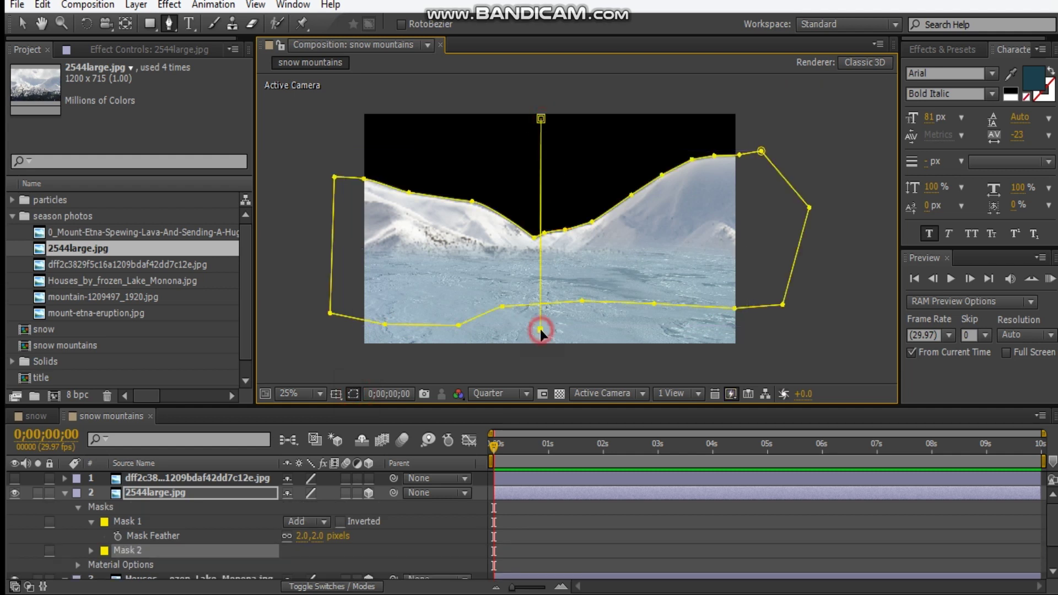
pyautogui.click(841, 336)
pyautogui.click(831, 134)
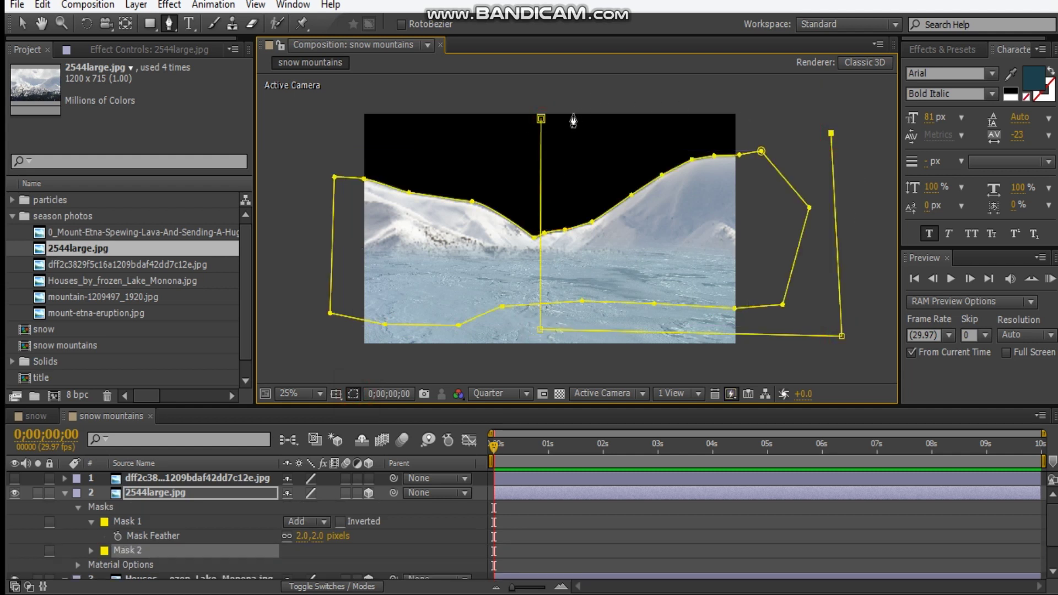
pyautogui.click(540, 118)
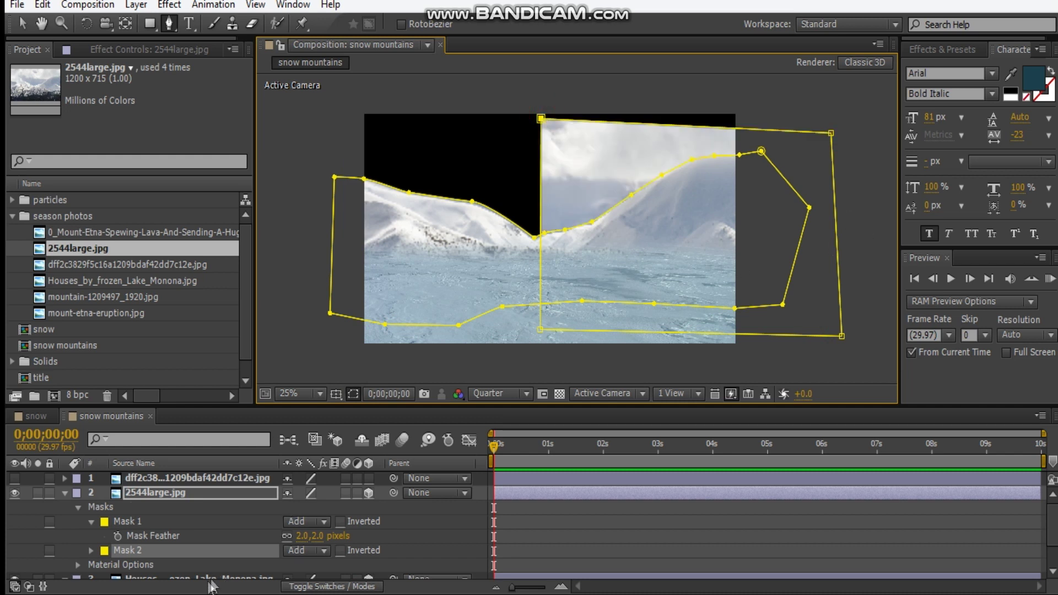
# Set the second mask on 2544large.jpg to Subtract, feather it to 5 pixels, and hide the mask outlines.
pyautogui.click(302, 550)
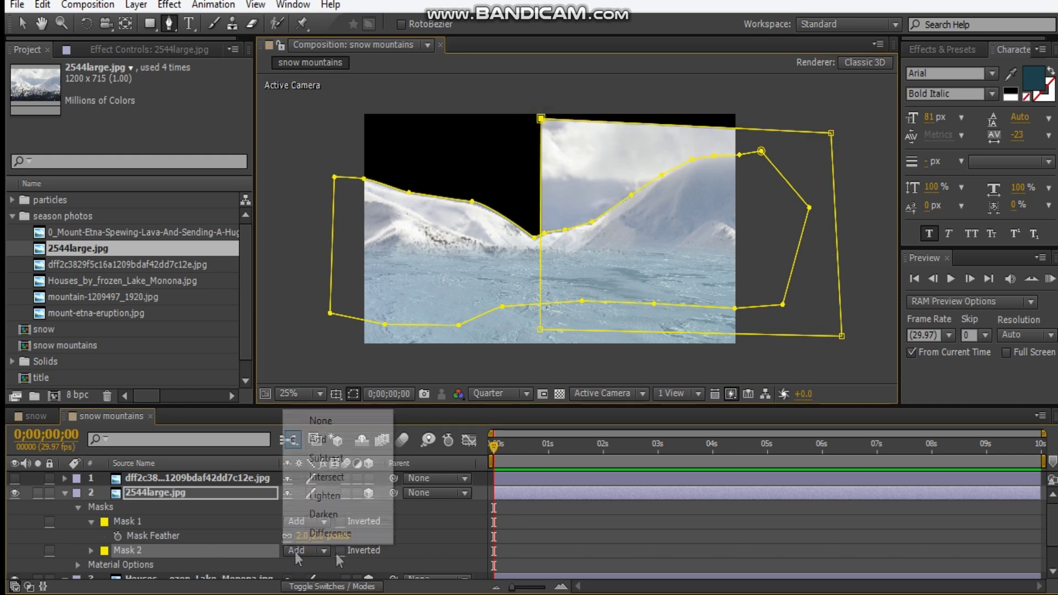
pyautogui.click(353, 459)
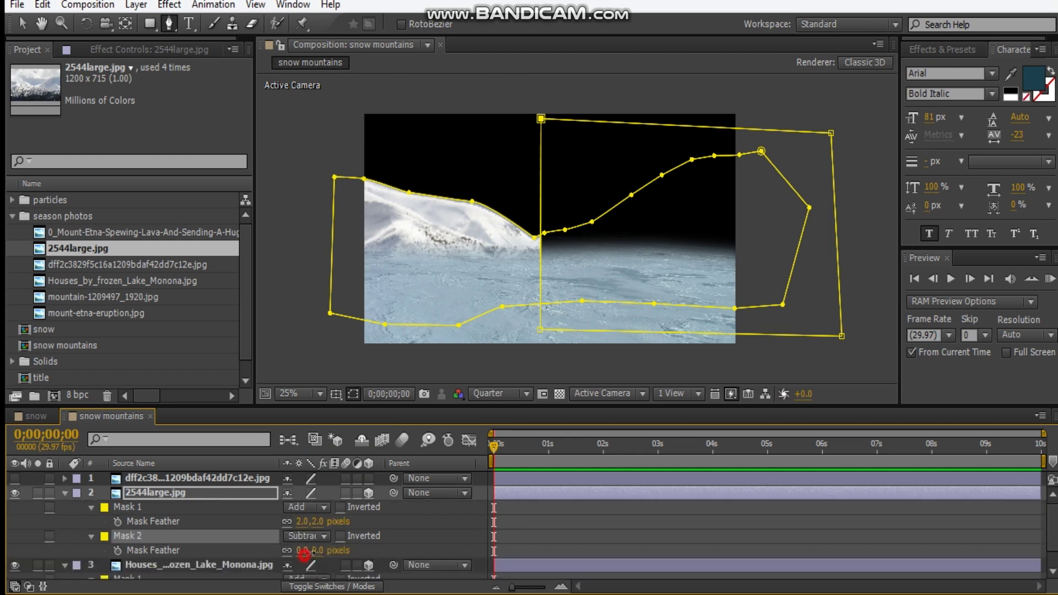
pyautogui.moveTo(302, 551); pyautogui.dragTo(308, 550)
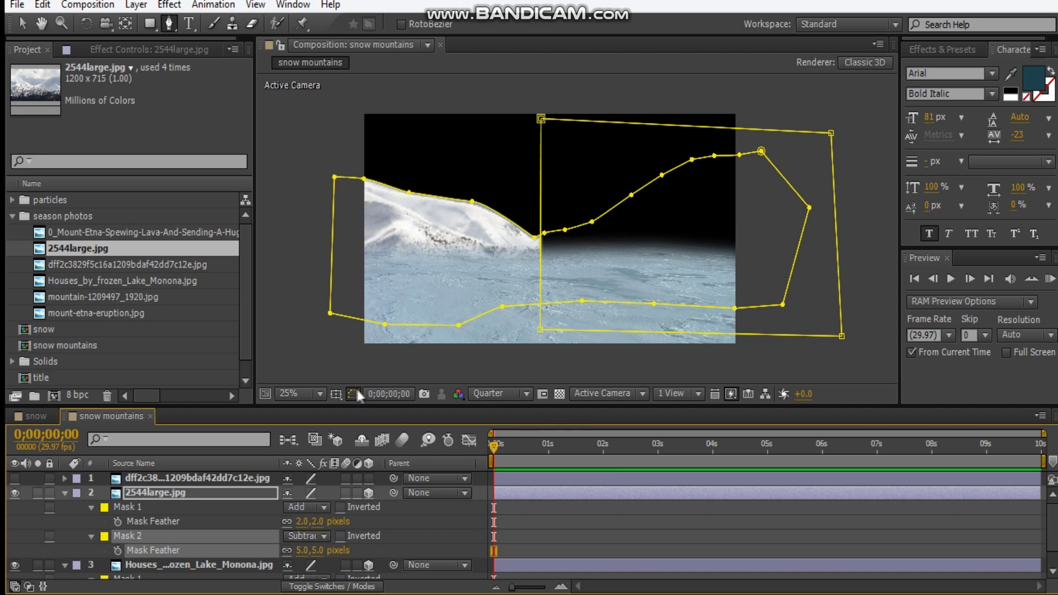
pyautogui.click(354, 385)
# Move the remaining left mountain on 2544large.jpg down and slightly right so its base sinks behind the snowy ground.
pyautogui.click(23, 24)
pyautogui.click(392, 227)
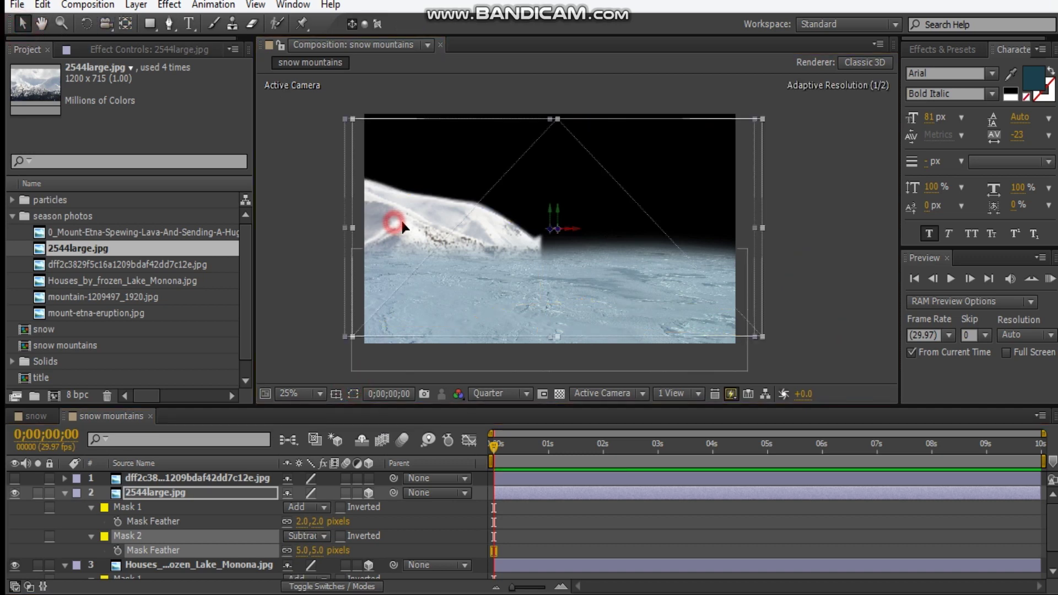
pyautogui.moveTo(401, 239); pyautogui.dragTo(398, 275)
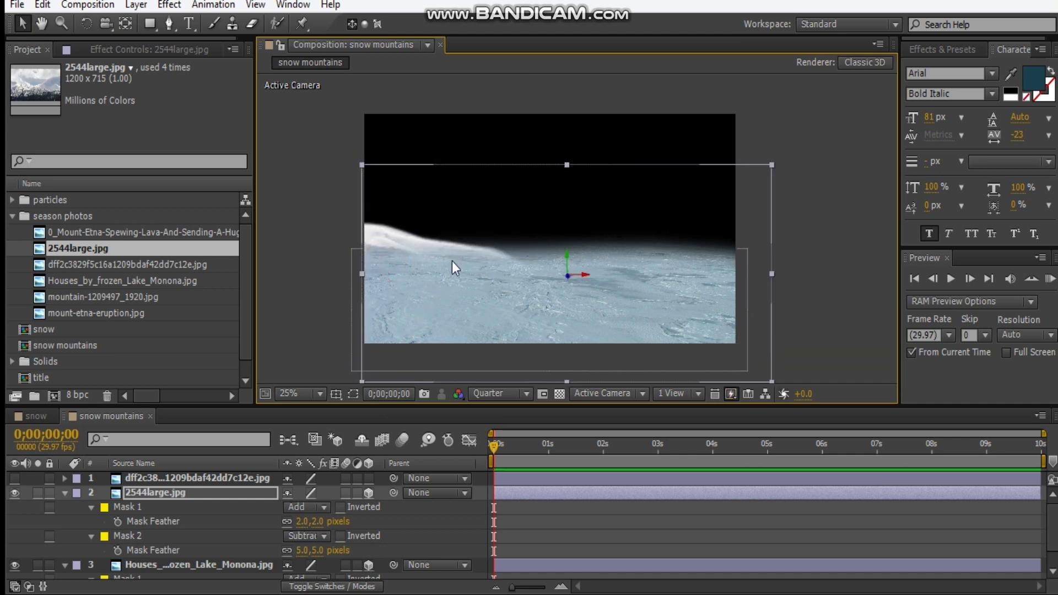
# Scale up the left mountain layer, reposition it, and rotate it counterclockwise so its ridge lies nearly level above the snowy ground.
pyautogui.moveTo(771, 165); pyautogui.dragTo(841, 129)
pyautogui.moveTo(716, 217); pyautogui.dragTo(768, 235)
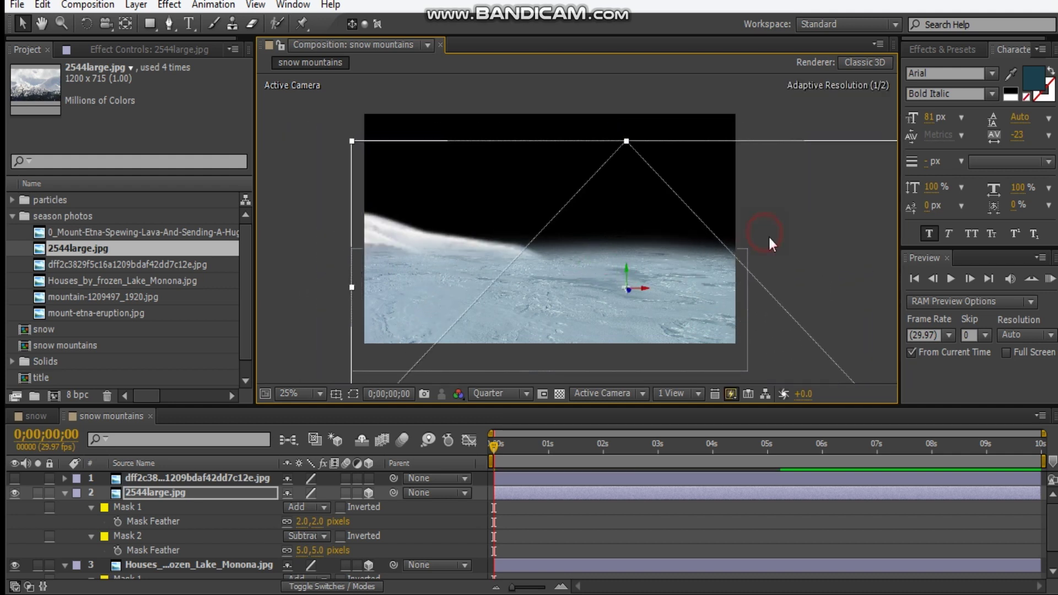
pyautogui.press('w')
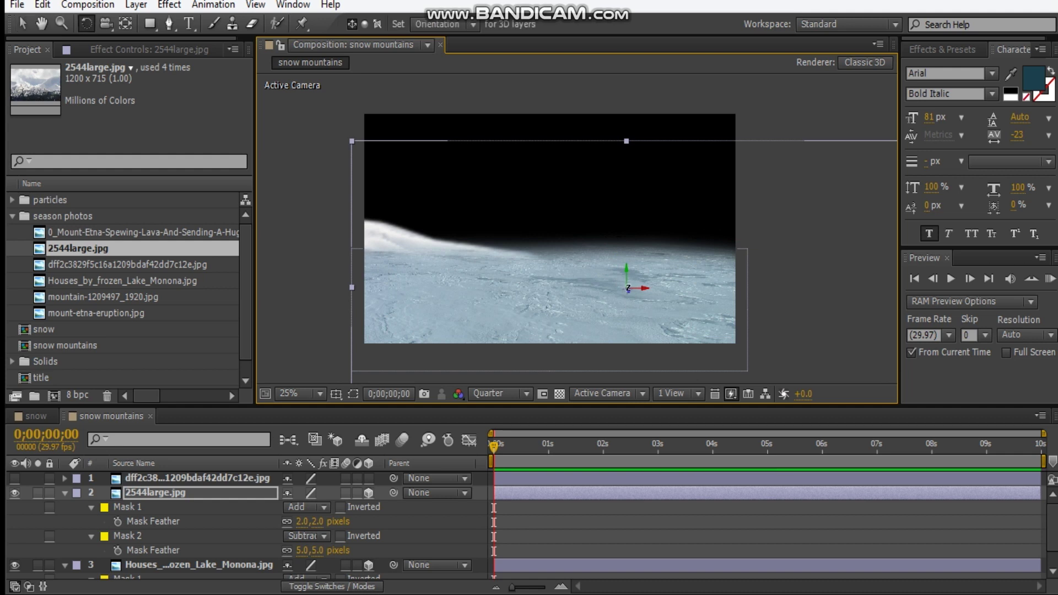
pyautogui.moveTo(627, 289); pyautogui.dragTo(649, 266)
pyautogui.press('v')
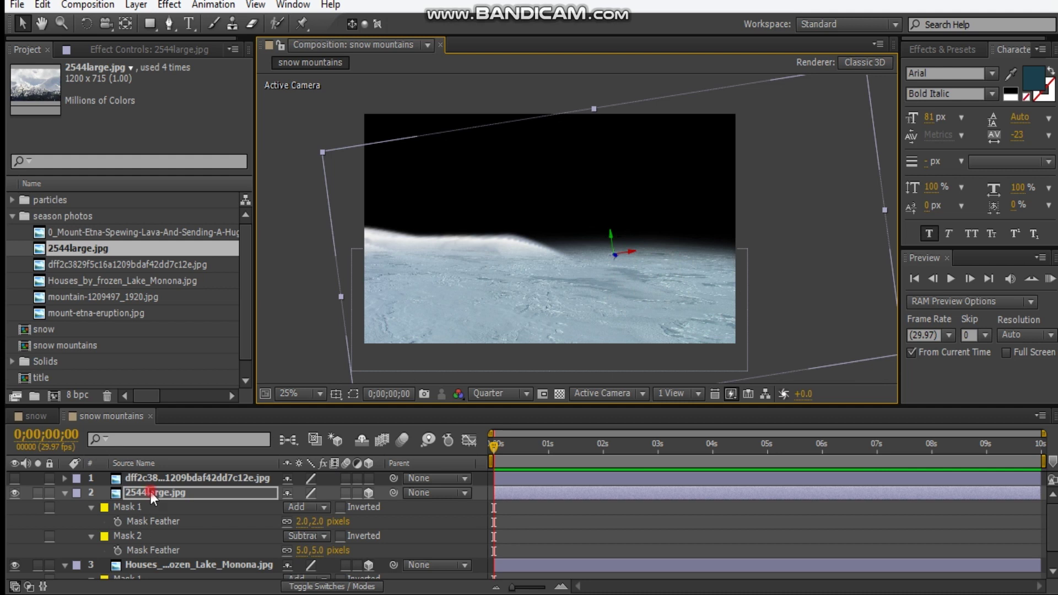
# Duplicate the masked 2544large.jpg layer, collapse the original's properties and expand the duplicate's.
pyautogui.click(152, 493)
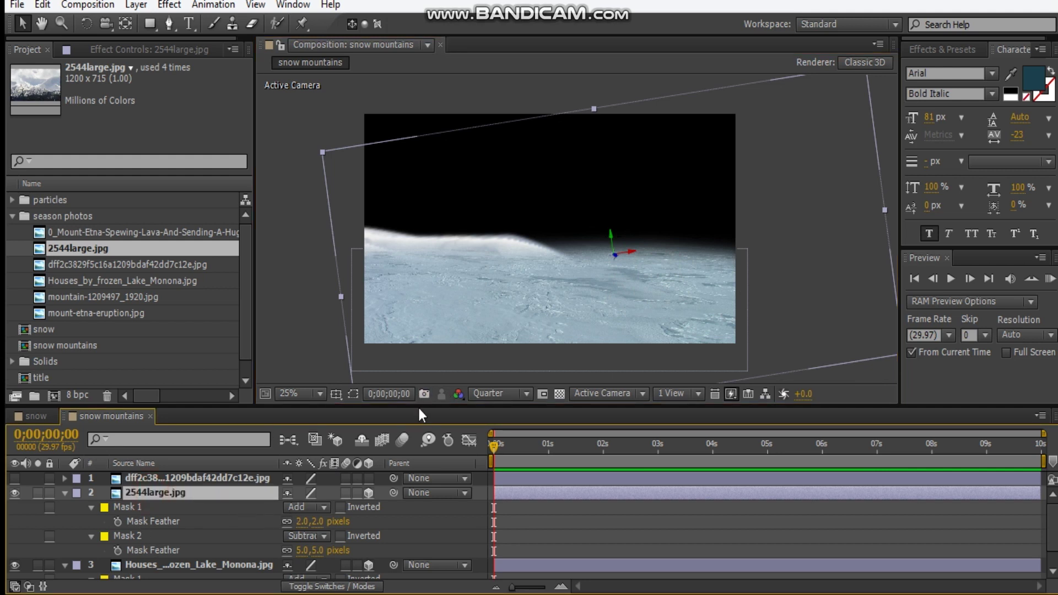
pyautogui.hotkey('ctrl', 'd')
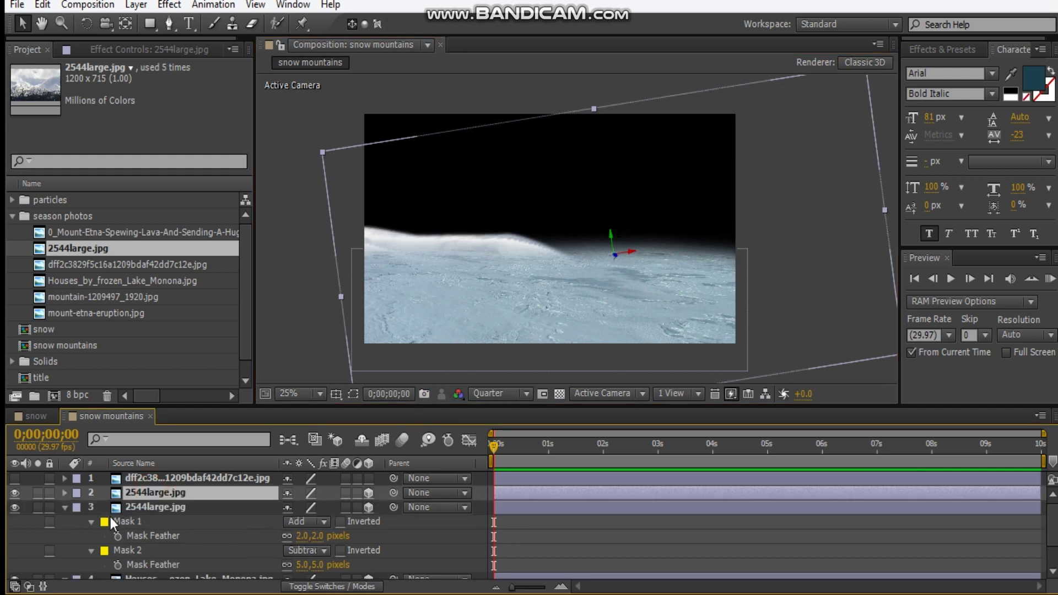
pyautogui.click(64, 507)
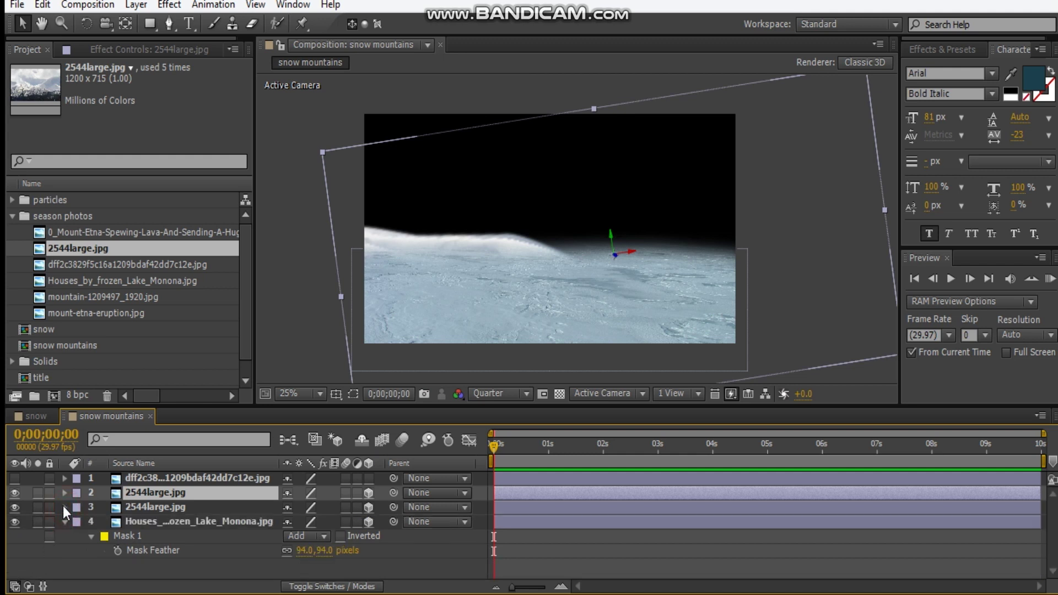
pyautogui.click(64, 493)
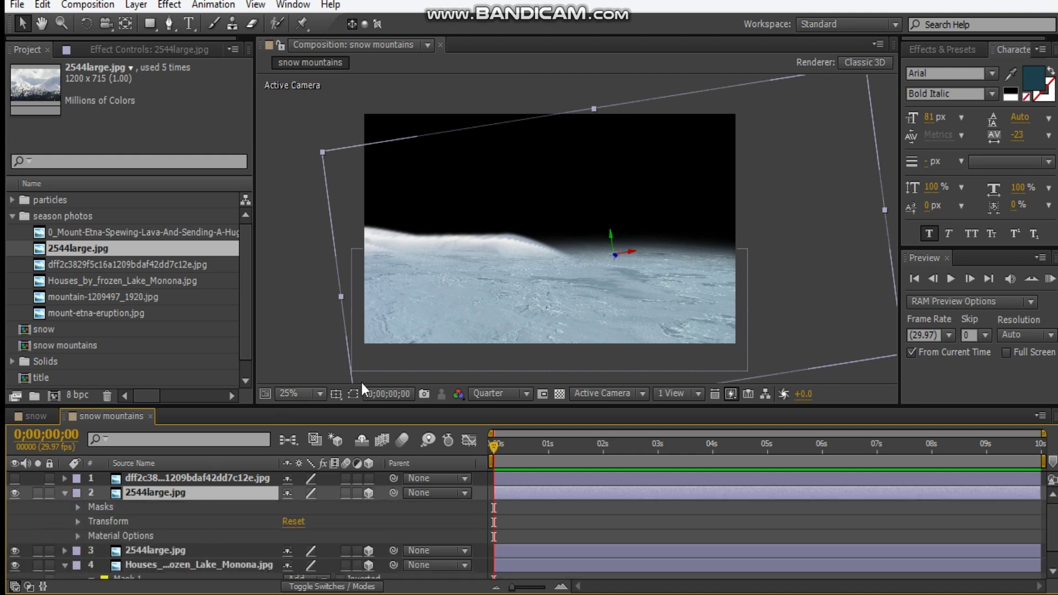
# Solo the duplicate, shift its subtract mask left to cover the left mountain and leave the right one, and turn solo off.
pyautogui.click(38, 493)
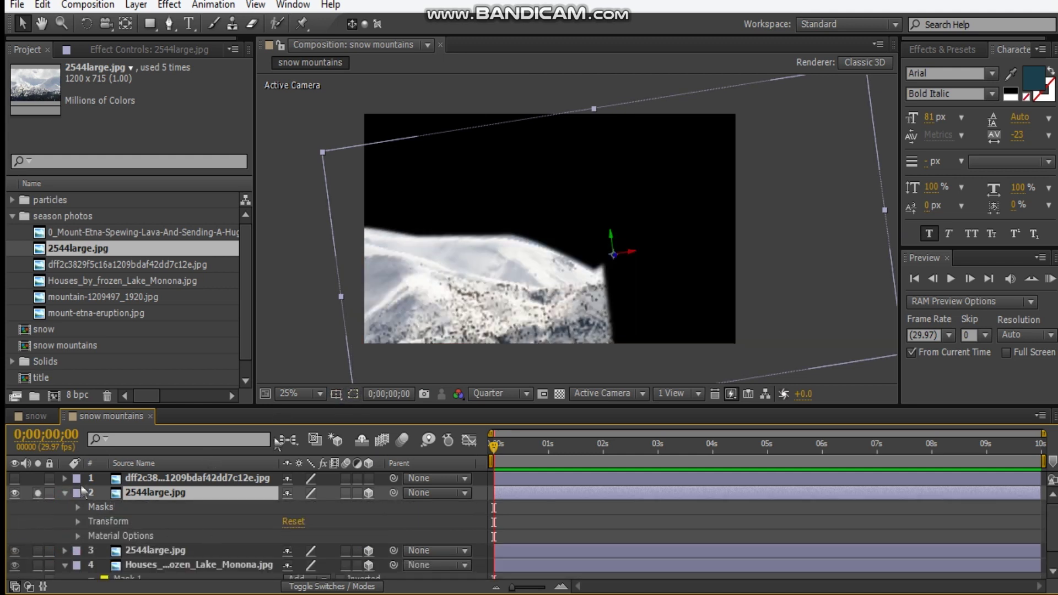
pyautogui.click(354, 393)
pyautogui.press(',')
pyautogui.doubleClick(585, 217)
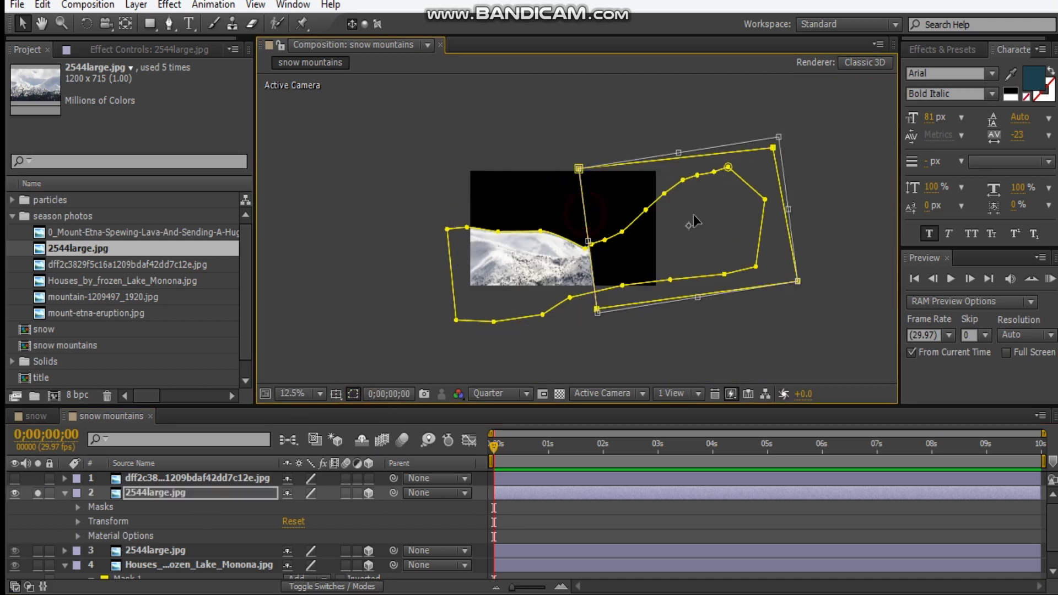
pyautogui.moveTo(791, 259); pyautogui.dragTo(598, 301)
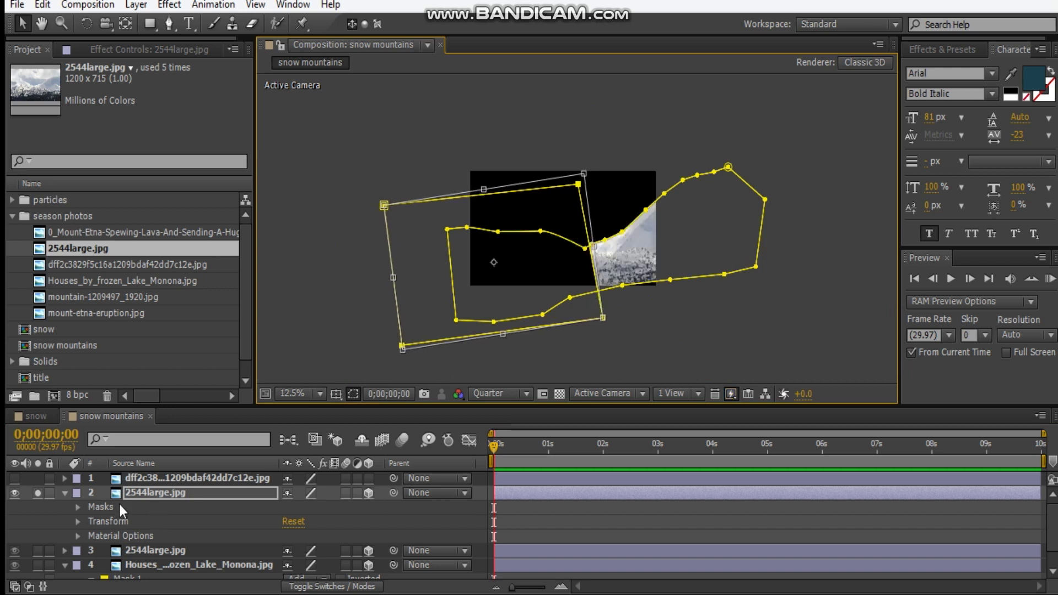
pyautogui.click(38, 494)
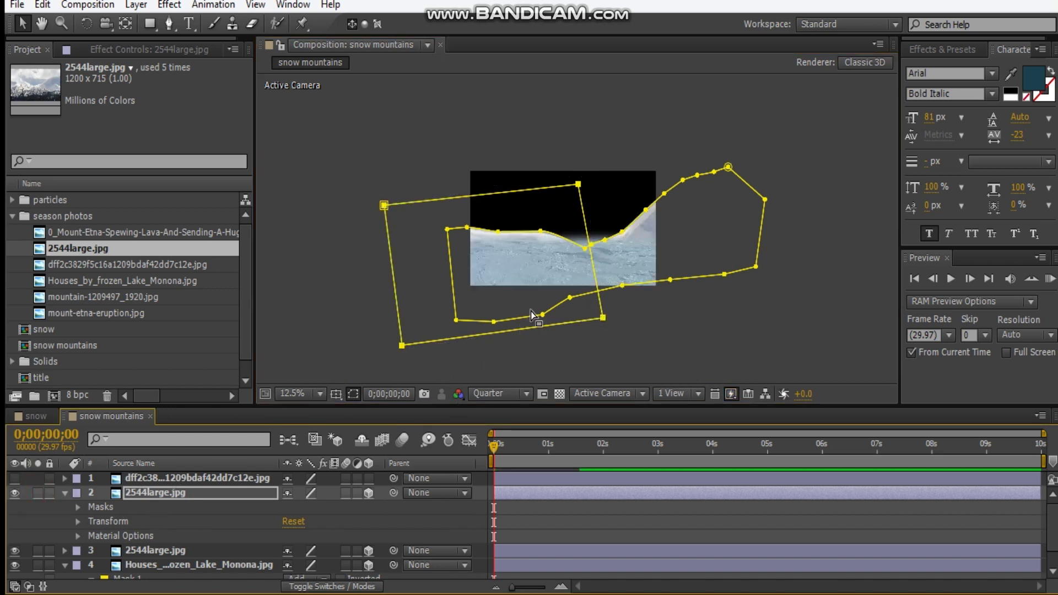
# Move the duplicate layer left so the right mountain fills the right side of the frame, and hide the mask outlines.
pyautogui.click(701, 326)
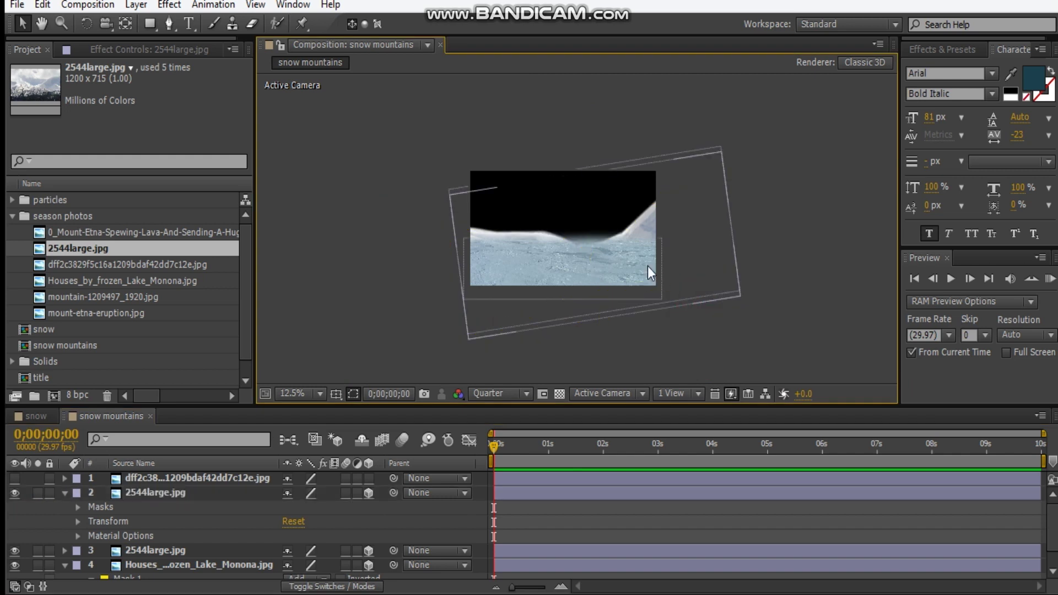
pyautogui.press('.')
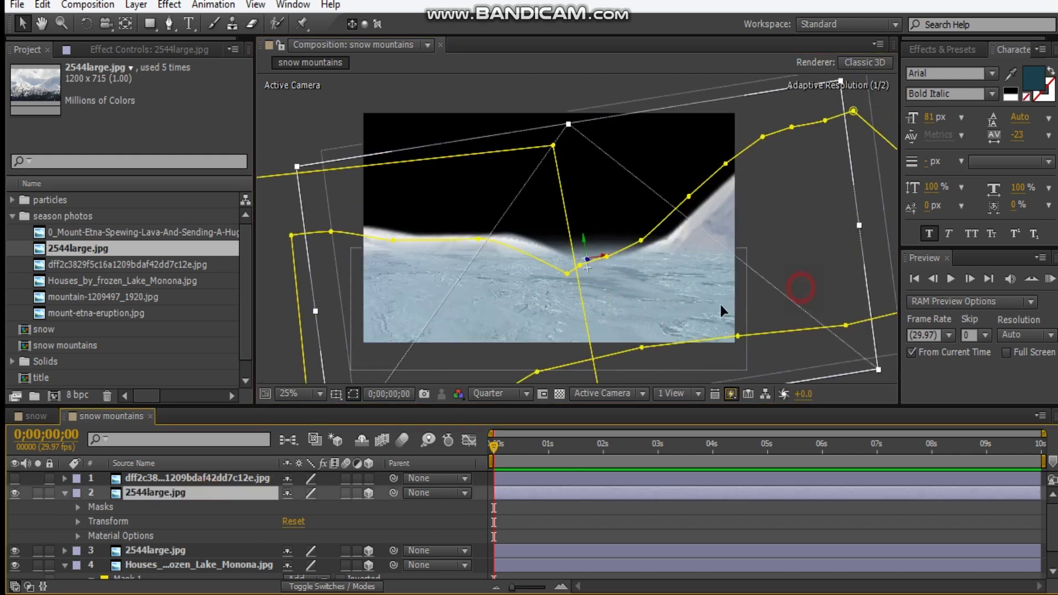
pyautogui.click(354, 394)
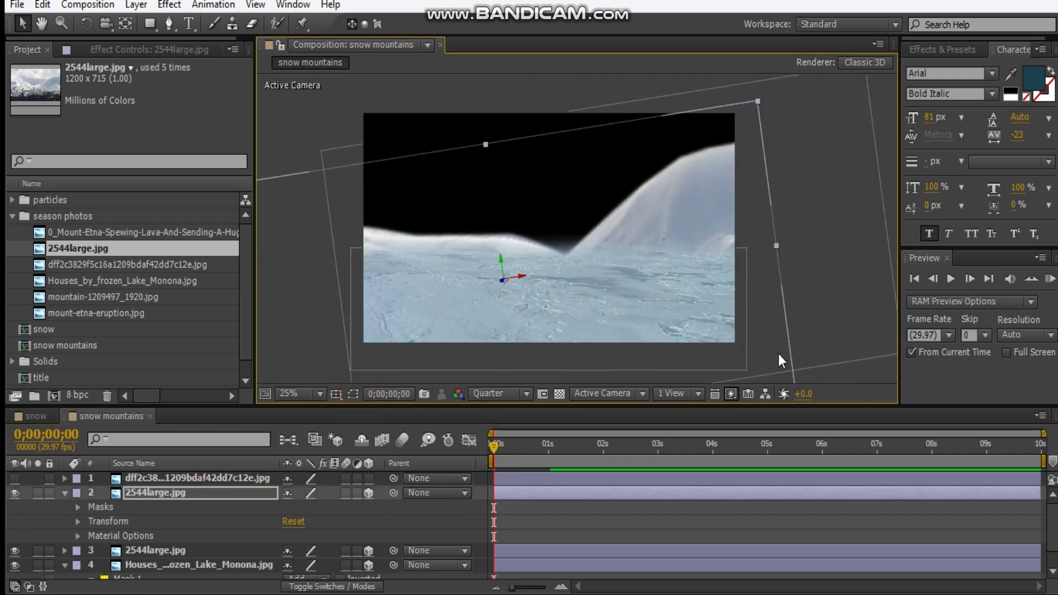
# Rotate the duplicate mountain layer clockwise and reposition it behind the snowy ground.
pyautogui.press(',')
pyautogui.press('w')
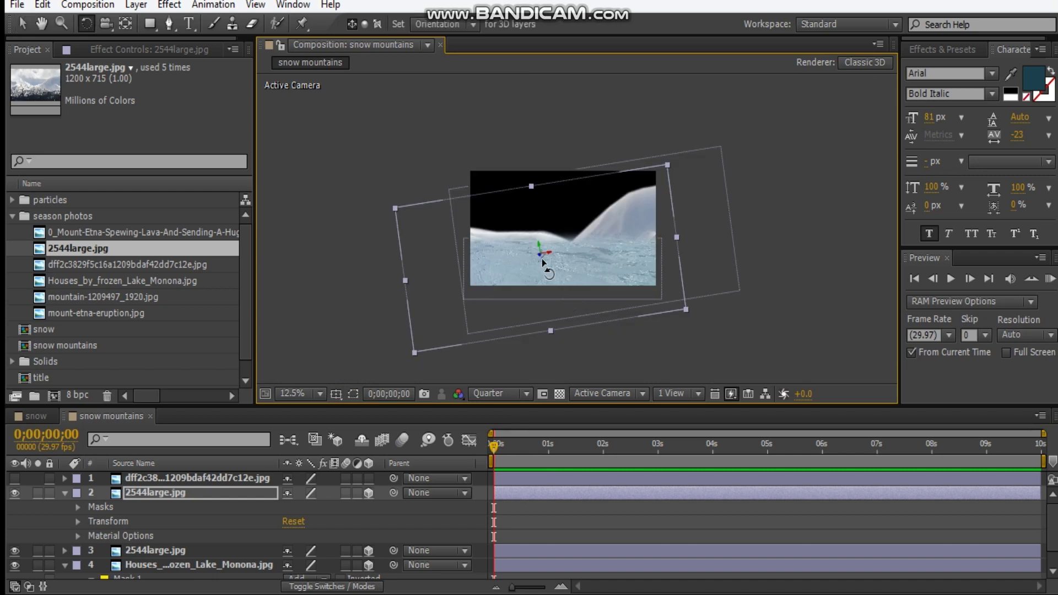
pyautogui.moveTo(543, 254)
pyautogui.mouseDown()
pyautogui.moveTo(543, 246)
pyautogui.moveTo(539, 257)
pyautogui.mouseUp()
pyautogui.press('v')
pyautogui.moveTo(623, 275); pyautogui.dragTo(674, 269)
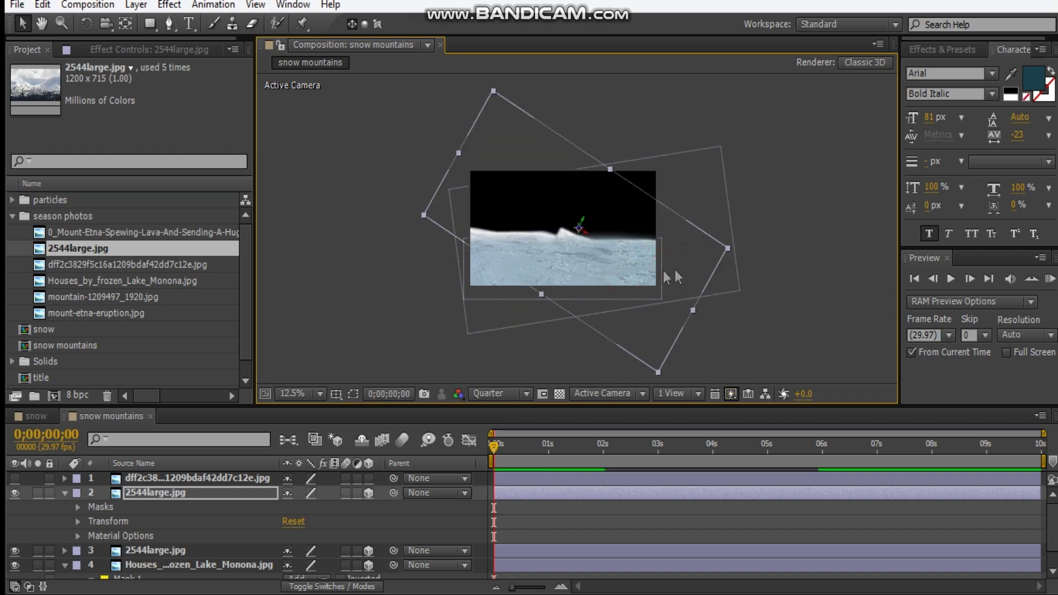
# Rotate the duplicate partly back counterclockwise and reposition it so its mountain rises gently along the right horizon.
pyautogui.scroll(4, 596, 233)
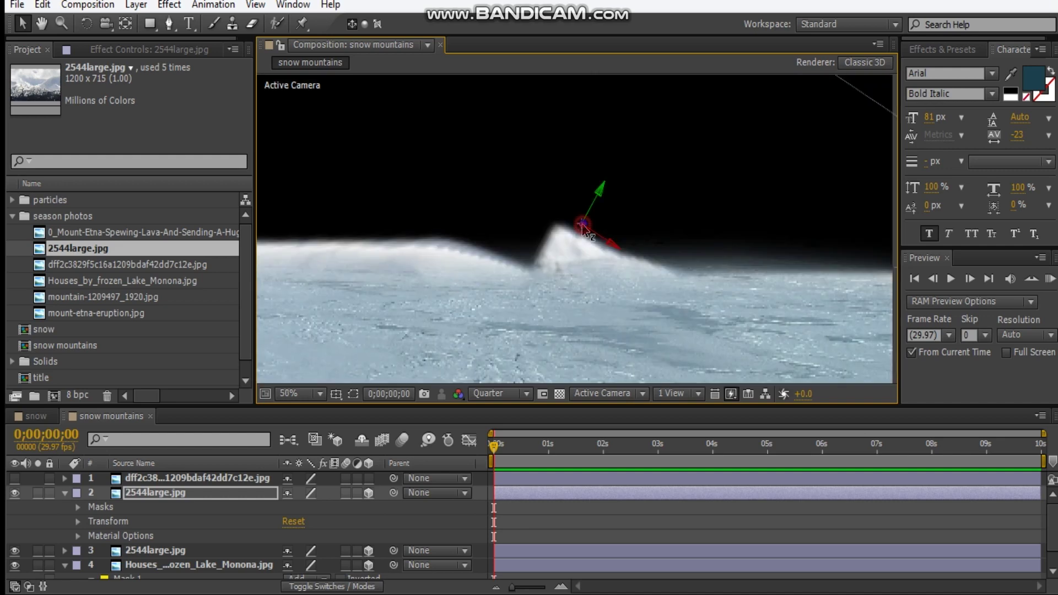
pyautogui.scroll(-4, 708, 238)
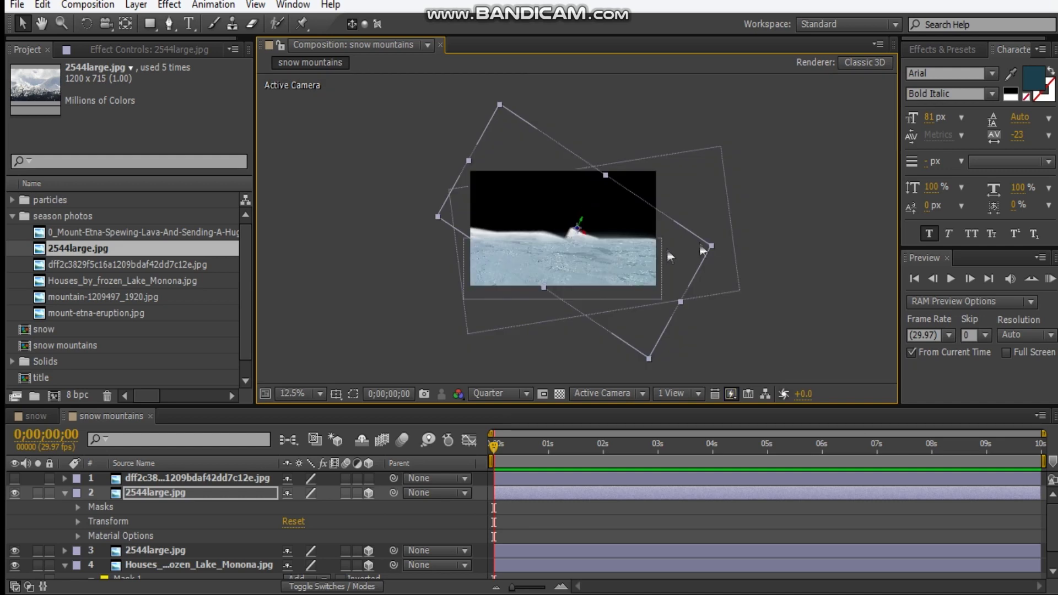
pyautogui.scroll(4, 566, 220)
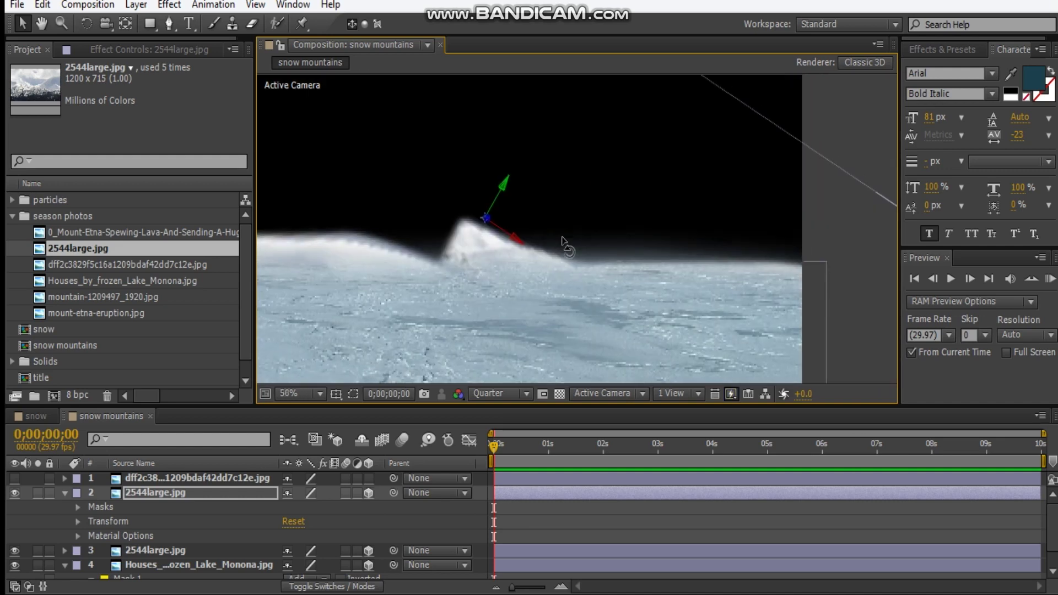
pyautogui.press('w')
pyautogui.moveTo(483, 220)
pyautogui.mouseDown()
pyautogui.moveTo(477, 235)
pyautogui.moveTo(490, 241)
pyautogui.moveTo(484, 226)
pyautogui.mouseUp()
pyautogui.press('v')
pyautogui.moveTo(713, 212); pyautogui.dragTo(649, 238)
pyautogui.press(',')
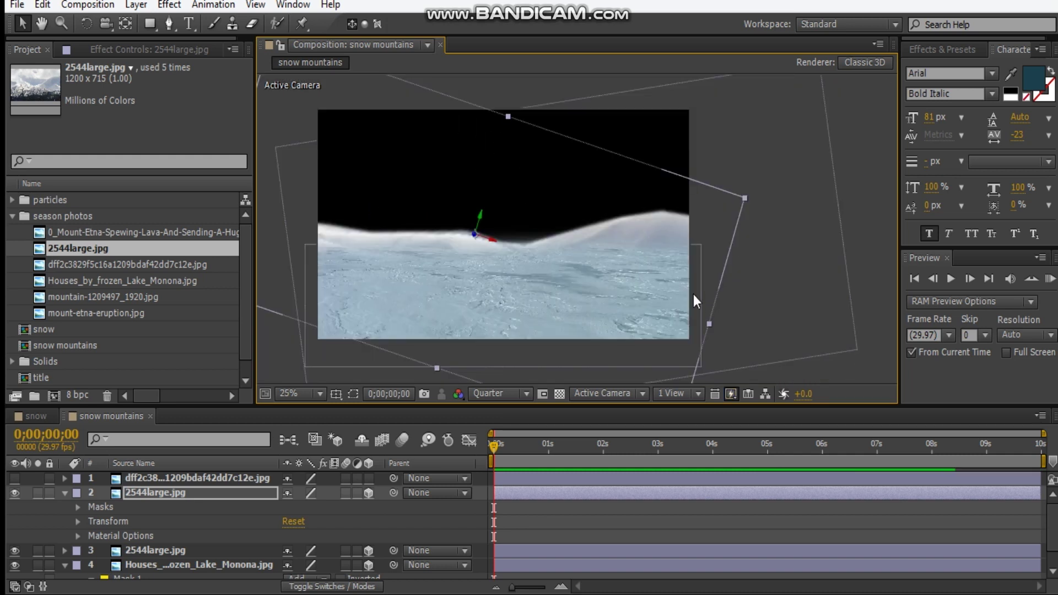
# Scale up the duplicate mountain layer and shift it left so its slope meets the left mountain near the middle.
pyautogui.press(',')
pyautogui.moveTo(660, 213); pyautogui.dragTo(743, 204)
pyautogui.press('.')
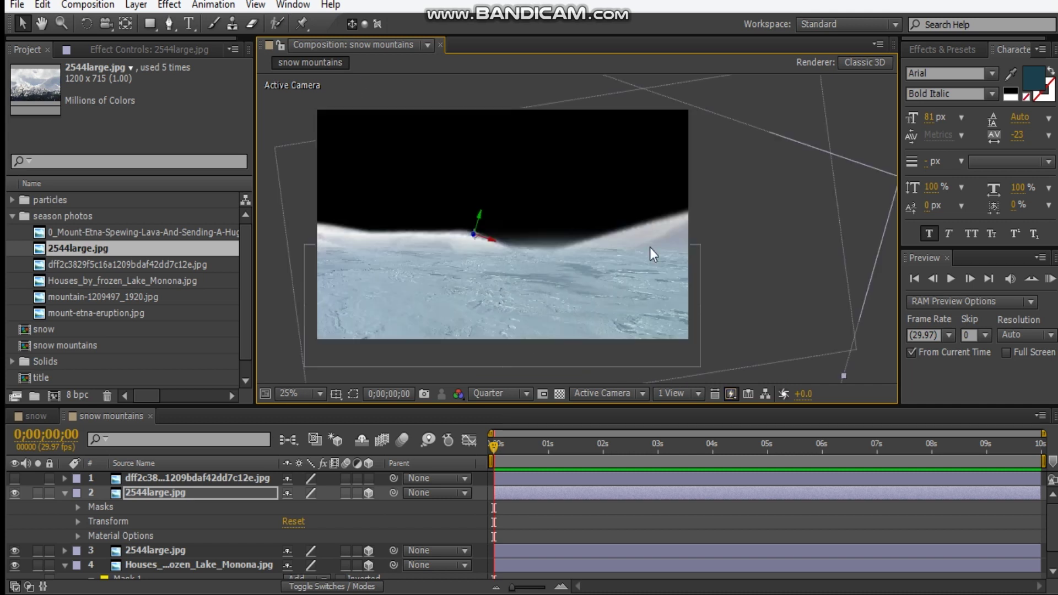
pyautogui.moveTo(640, 287); pyautogui.dragTo(639, 268)
# Rotate the duplicate mountain layer further clockwise so its ridge sits low along the right horizon.
pyautogui.press('w')
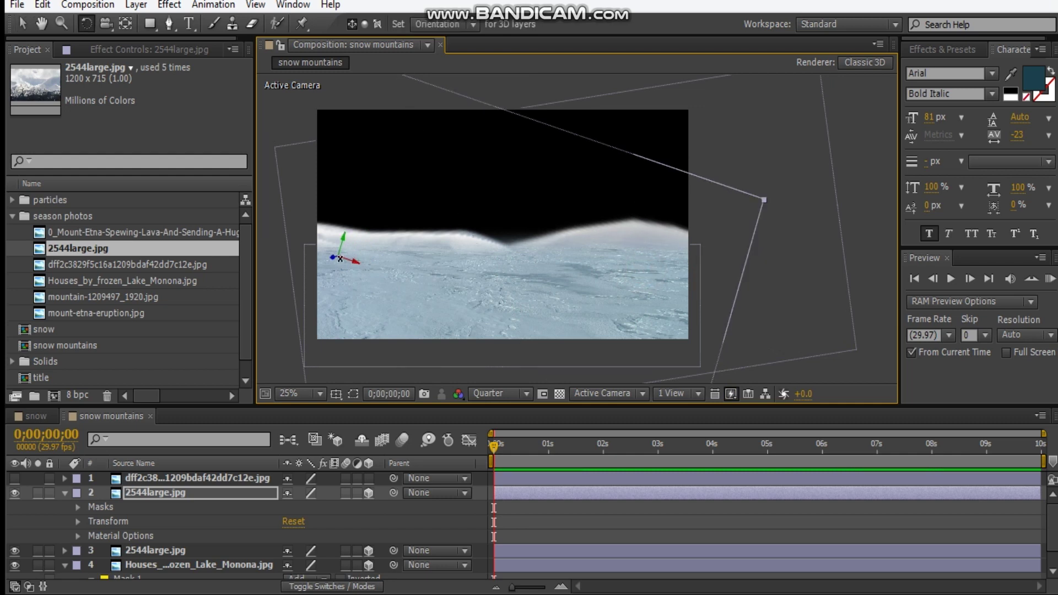
pyautogui.moveTo(333, 257); pyautogui.dragTo(334, 263)
pyautogui.moveTo(333, 264); pyautogui.dragTo(337, 263)
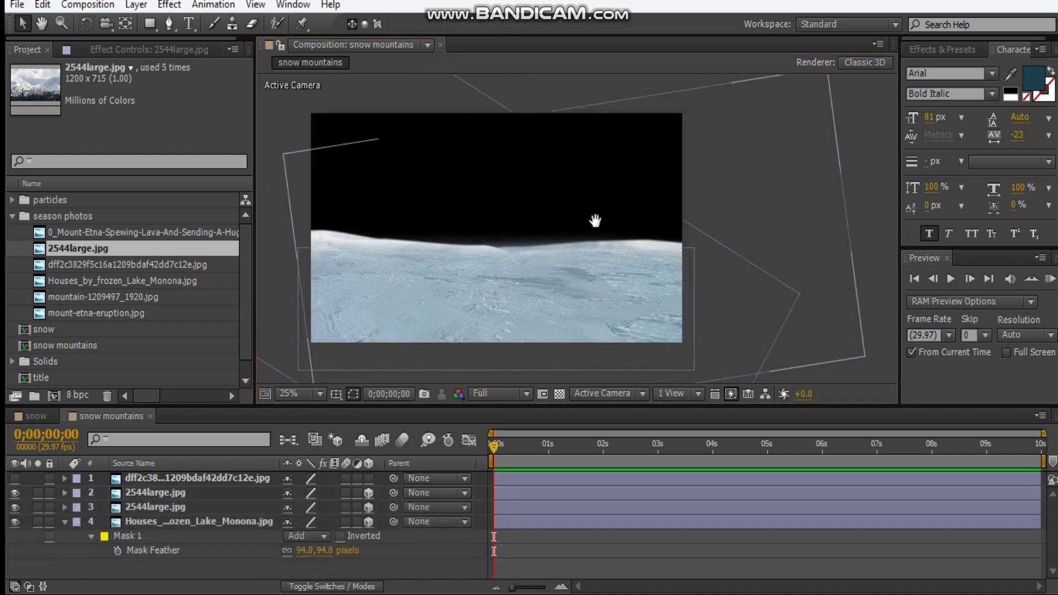
# Toggle the two mountain layers' visibility and examine up close how they blend with the snowy ground.
pyautogui.moveTo(594, 220)
pyautogui.mouseDown()
pyautogui.moveTo(633, 229)
pyautogui.moveTo(588, 207)
pyautogui.mouseUp()
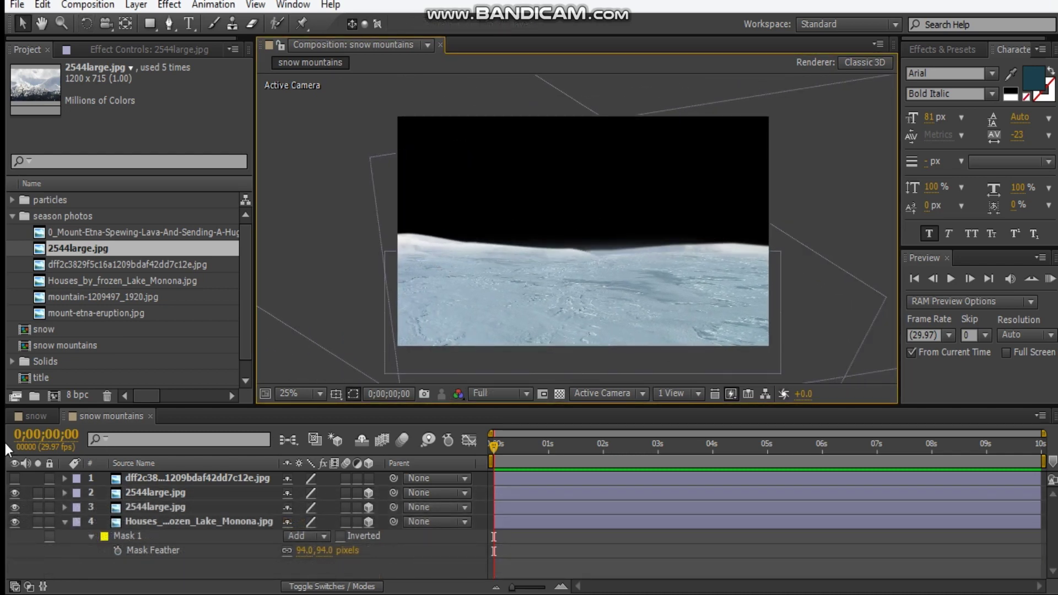
pyautogui.click(14, 521)
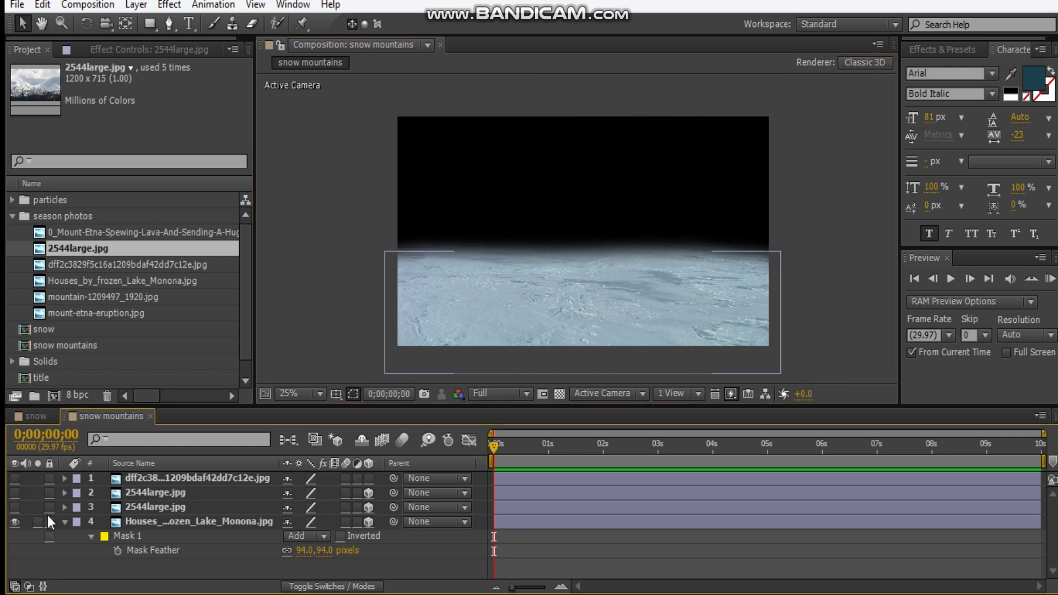
pyautogui.click(14, 506)
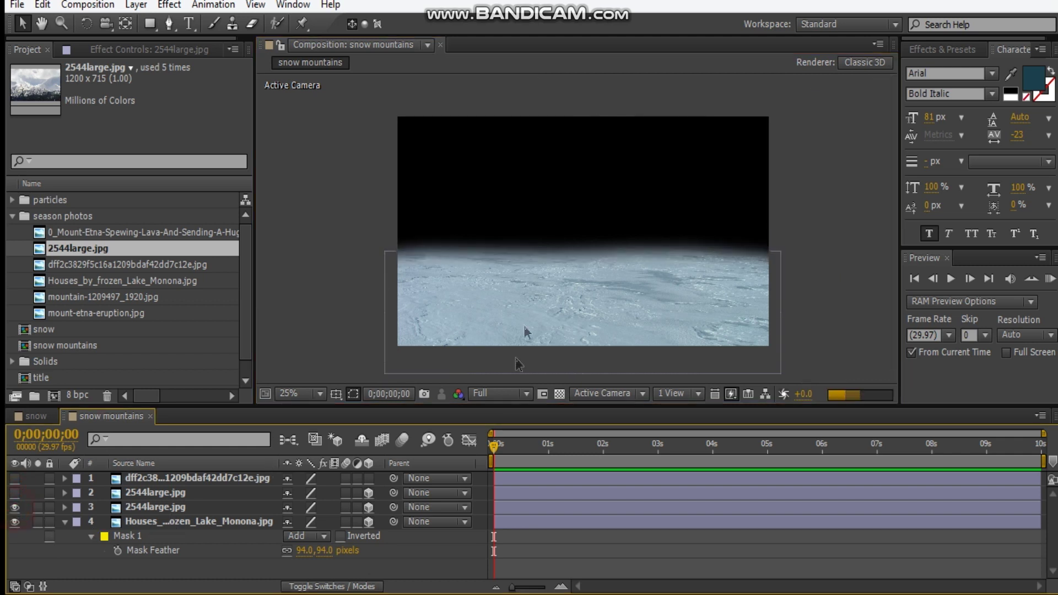
pyautogui.click(14, 492)
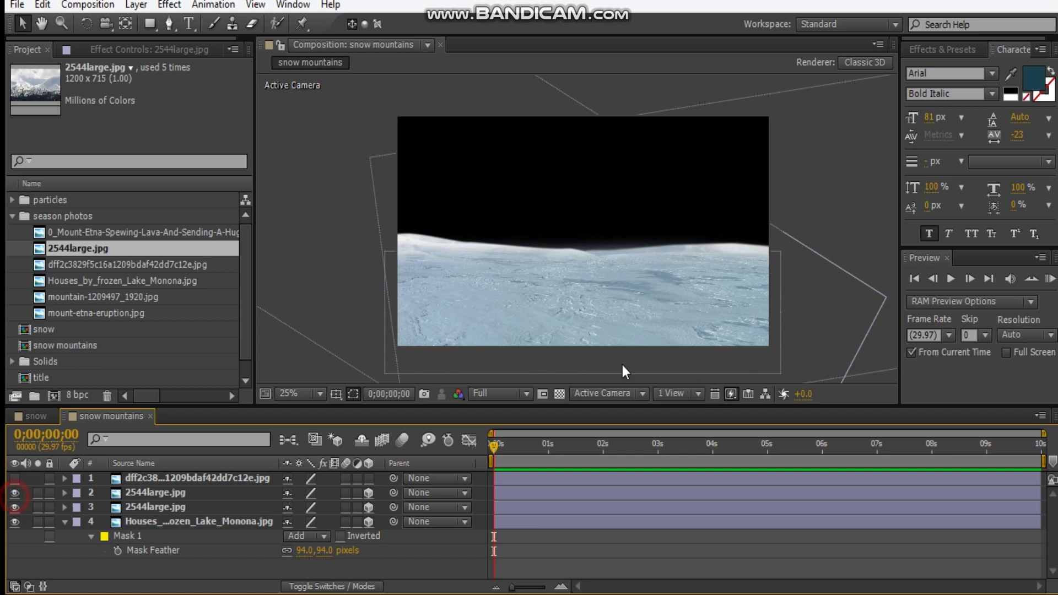
pyautogui.scroll(4, 572, 252)
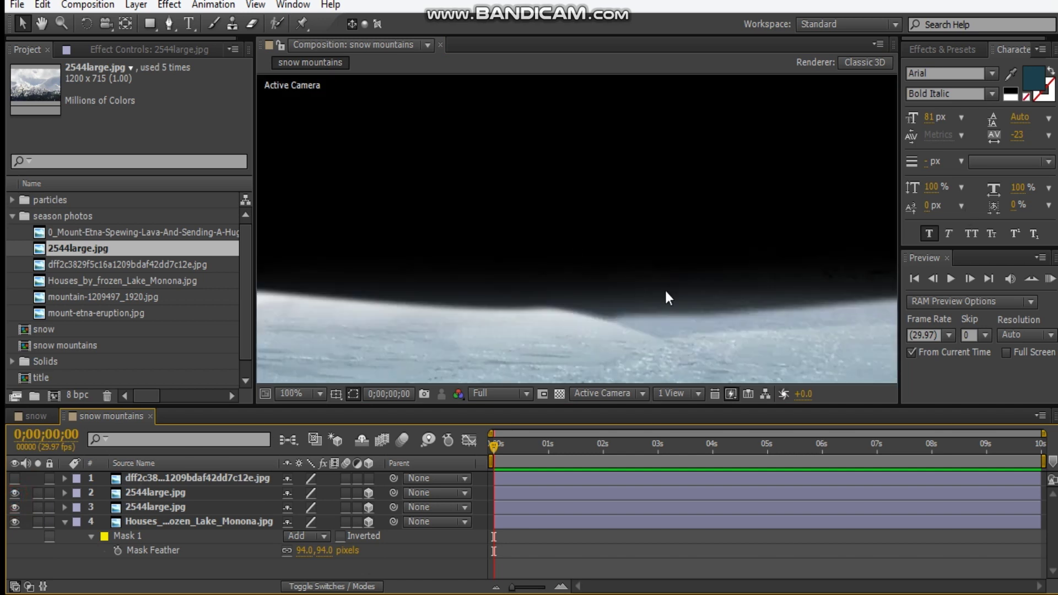
pyautogui.scroll(-2, 617, 301)
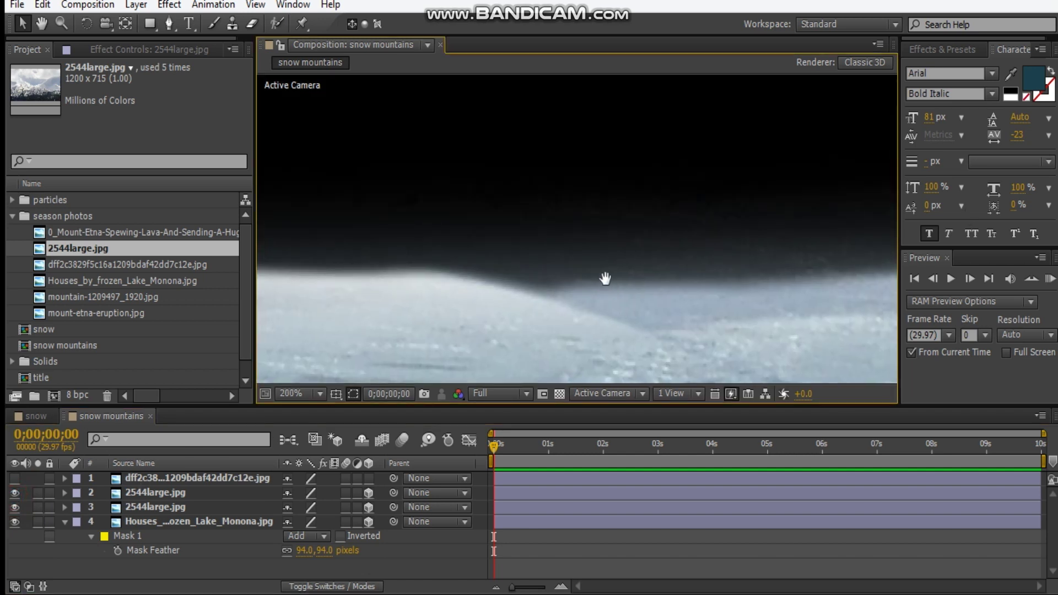
pyautogui.scroll(-5, 597, 273)
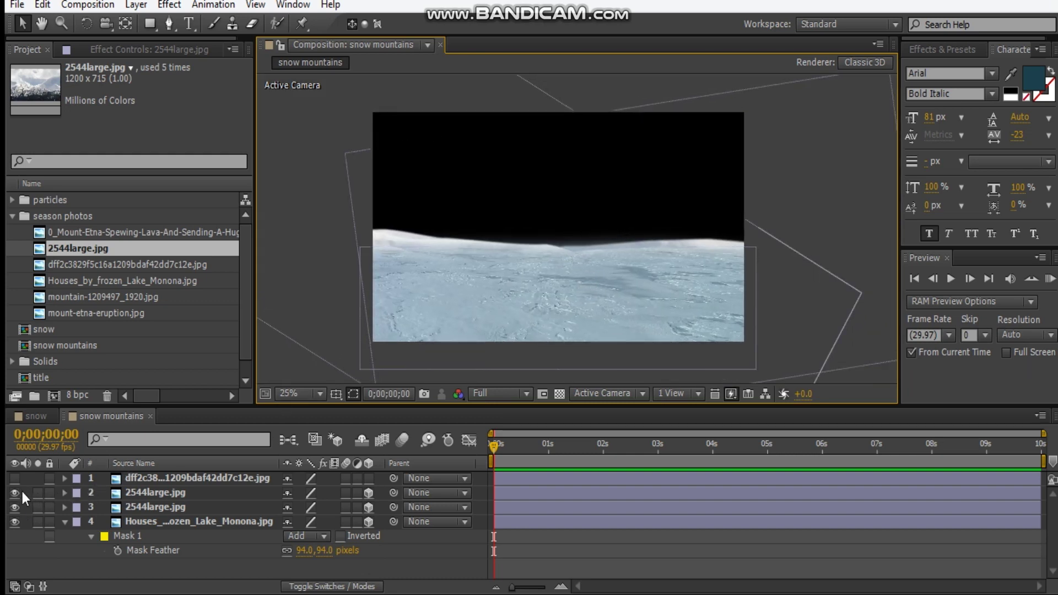
# Show the dff2c3829f5c16a1209bdaf42dd7c12e.jpg layer and make it a 3D layer.
pyautogui.click(202, 484)
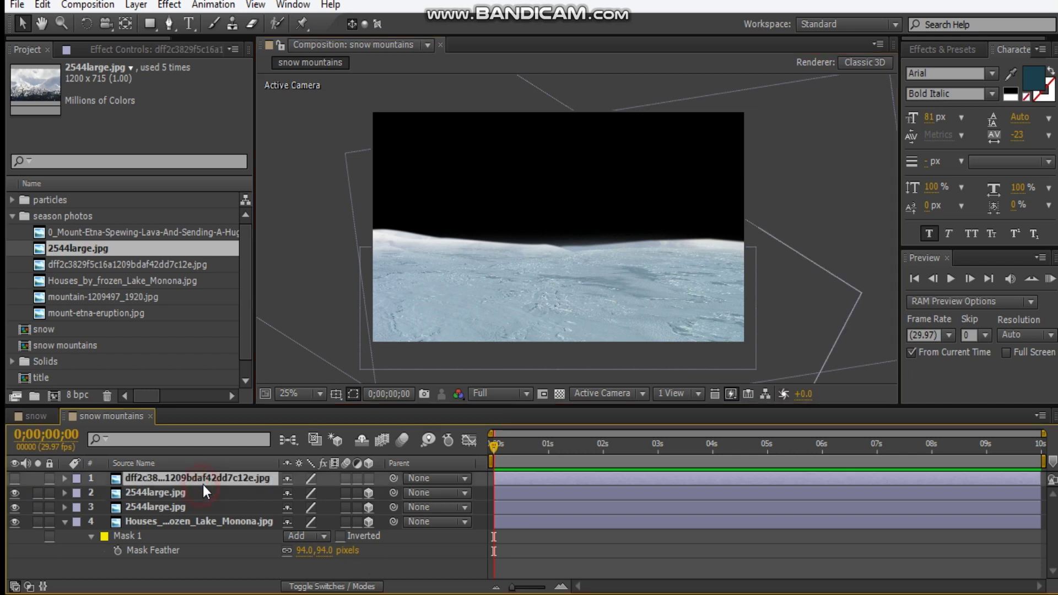
pyautogui.click(12, 483)
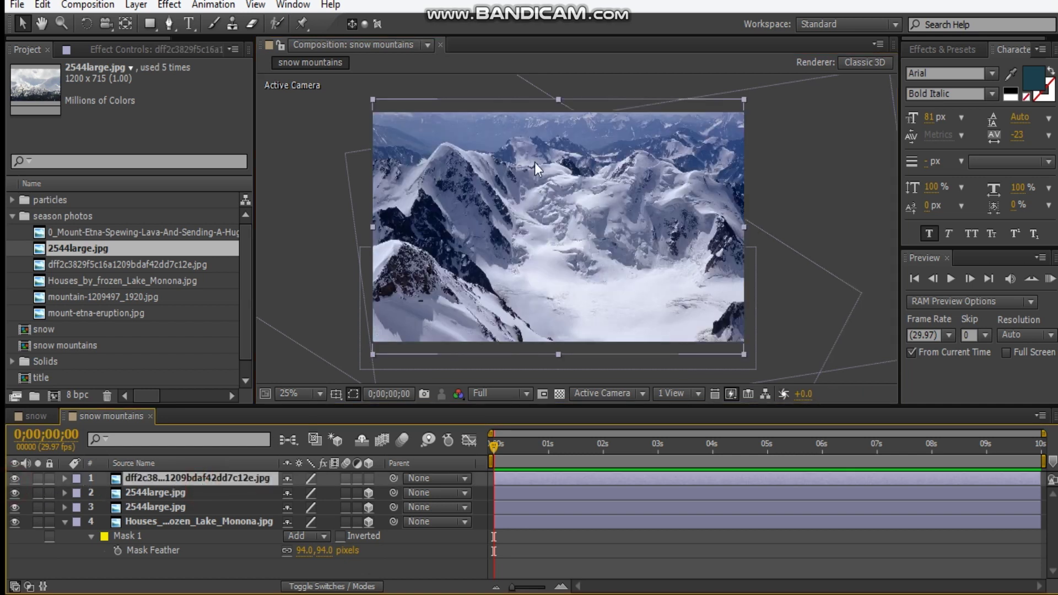
pyautogui.click(368, 478)
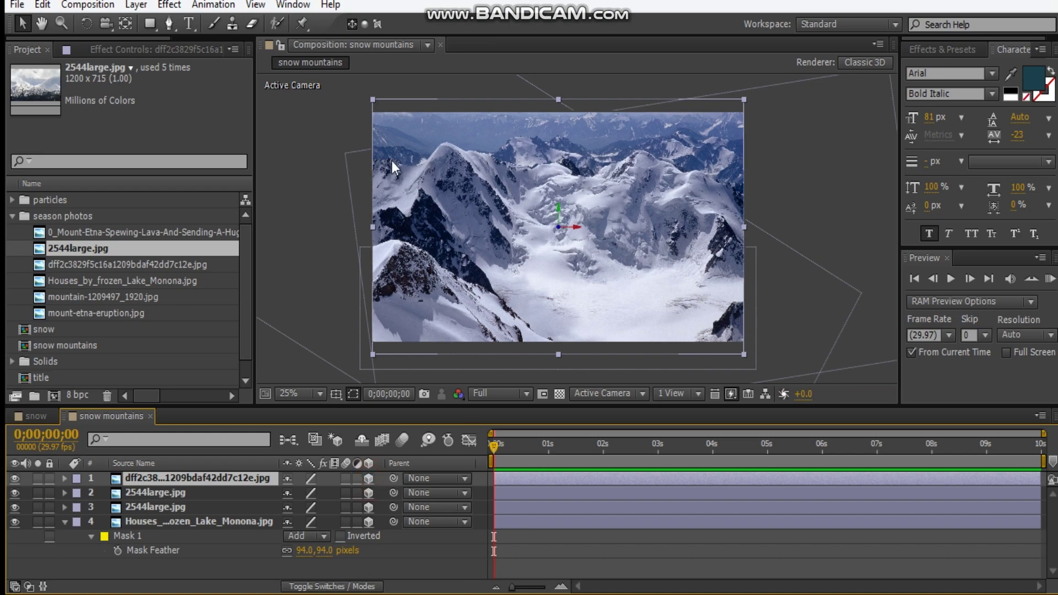
# Begin a mask on the dff2c3829f5c16a1209bdaf42dd7c12e.jpg layer with the Pen tool, tracing the left ridge to the first peak's lower slope.
pyautogui.moveTo(512, 271); pyautogui.dragTo(544, 399)
pyautogui.scroll(3, 449, 265)
pyautogui.moveTo(505, 255); pyautogui.dragTo(768, 86)
pyautogui.click(170, 23)
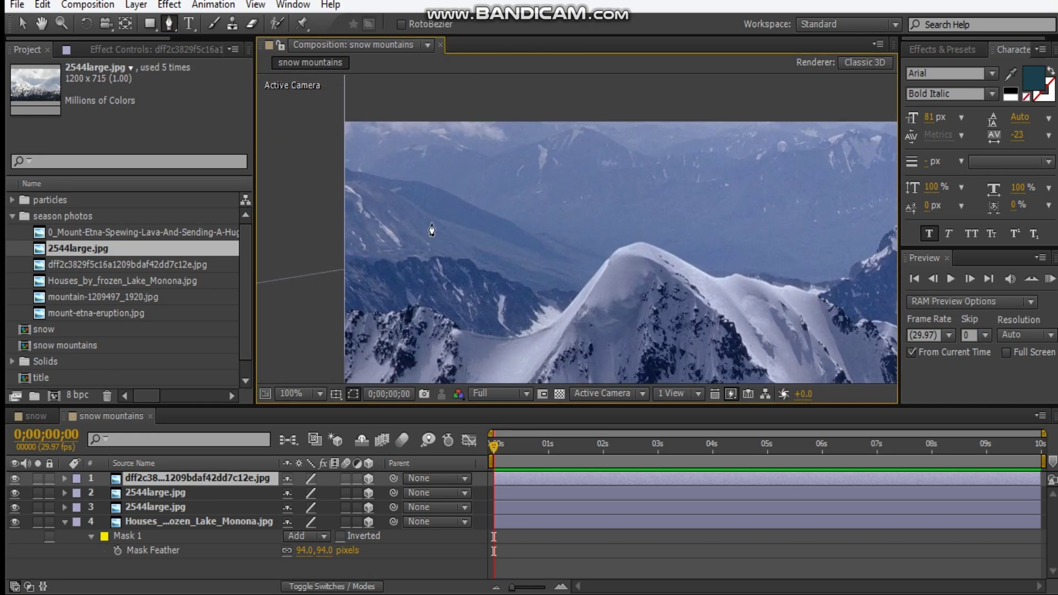
pyautogui.moveTo(568, 259); pyautogui.dragTo(539, 221)
pyautogui.click(301, 274)
pyautogui.click(330, 271)
pyautogui.click(363, 270)
pyautogui.click(383, 266)
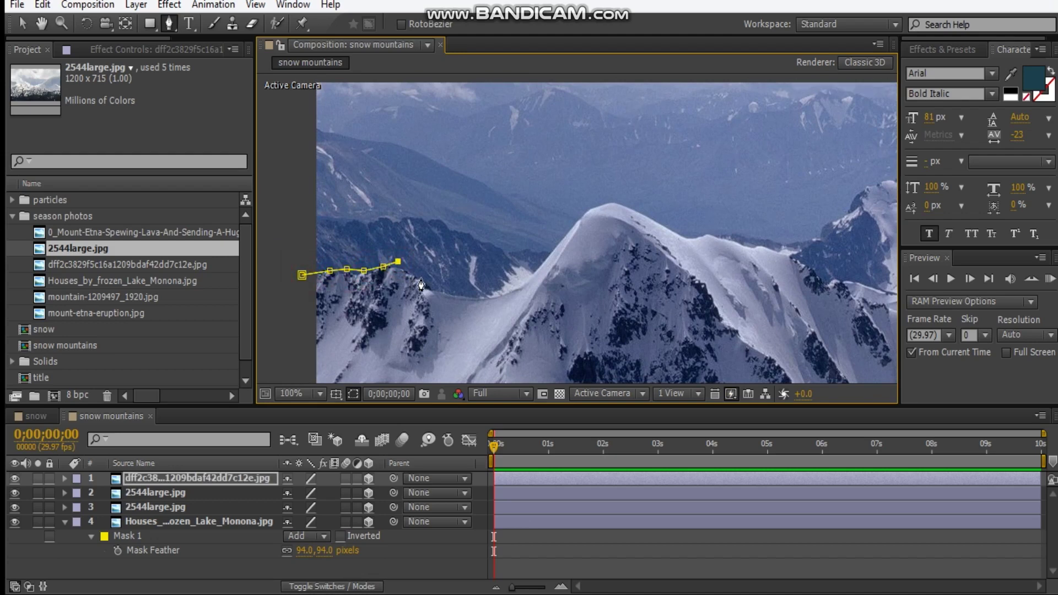
pyautogui.click(447, 287)
pyautogui.click(478, 290)
pyautogui.click(503, 287)
pyautogui.click(523, 277)
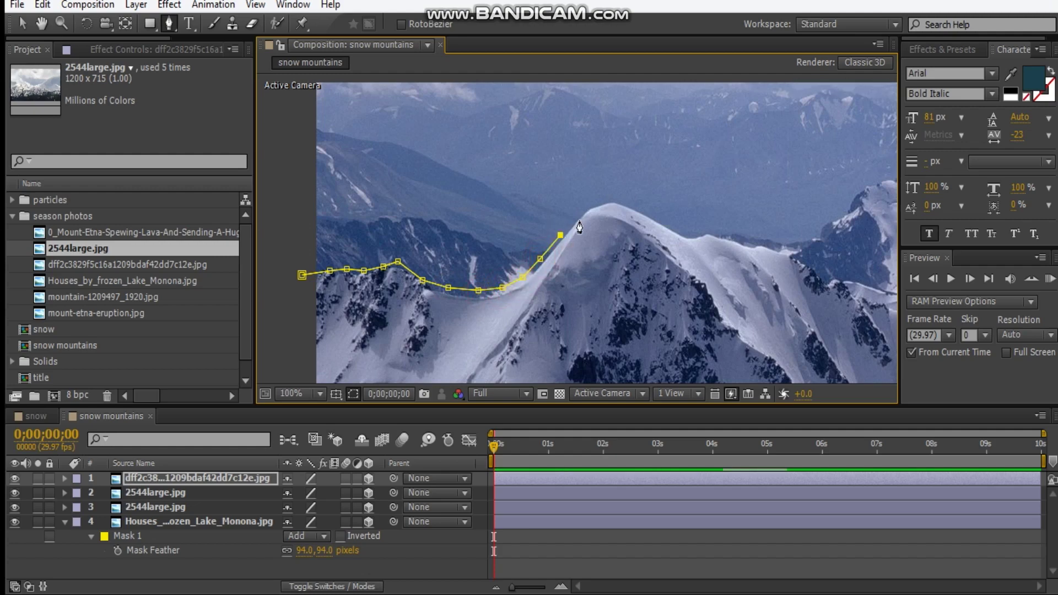
# Extend the mask path over the first peak's summit and along the ridge towards the central summit.
pyautogui.click(642, 205)
pyautogui.moveTo(658, 212); pyautogui.dragTo(352, 212)
pyautogui.click(572, 182)
pyautogui.click(613, 181)
pyautogui.moveTo(633, 182); pyautogui.dragTo(397, 182)
pyautogui.click(448, 193)
pyautogui.click(580, 212)
pyautogui.moveTo(595, 204); pyautogui.dragTo(283, 245)
pyautogui.click(347, 234)
pyautogui.click(377, 222)
pyautogui.click(411, 218)
pyautogui.click(461, 217)
pyautogui.click(511, 207)
pyautogui.click(547, 207)
pyautogui.scroll(-1, 619, 200)
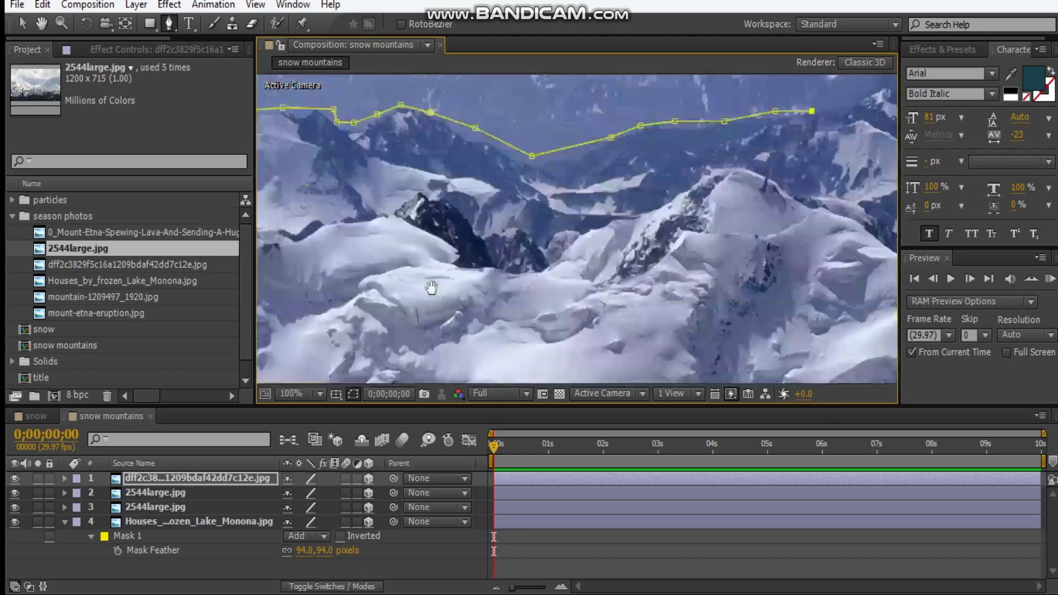
pyautogui.moveTo(432, 287); pyautogui.dragTo(470, 290)
pyautogui.hotkey('ctrl', 'z')
pyautogui.hotkey('ctrl', 'z')
pyautogui.hotkey('ctrl', 'z')
pyautogui.hotkey('ctrl', 'z')
pyautogui.hotkey('ctrl', 'z')
pyautogui.hotkey('ctrl', 'z')
pyautogui.hotkey('ctrl', 'z')
pyautogui.hotkey('ctrl', 'z')
pyautogui.hotkey('ctrl', 'z')
pyautogui.hotkey('ctrl', 'z')
pyautogui.hotkey('ctrl', 'z')
# Continue the mask from the central summit along the nearer snowy ridge and over the right-hand peak.
pyautogui.click(413, 160)
pyautogui.click(576, 193)
pyautogui.click(673, 210)
pyautogui.moveTo(697, 206); pyautogui.dragTo(280, 193)
pyautogui.click(337, 156)
pyautogui.click(495, 211)
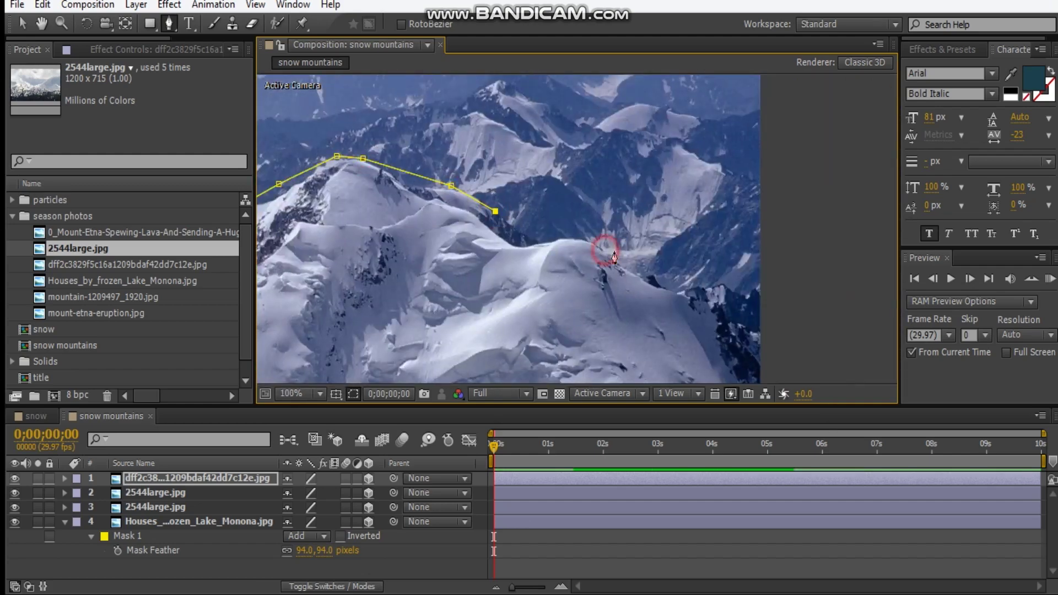
# Trace the mask down the right-hand ridge past the photo's edge and close it around the area below the photo.
pyautogui.click(605, 250)
pyautogui.click(641, 262)
pyautogui.click(699, 279)
pyautogui.click(776, 286)
pyautogui.scroll(-4, 771, 289)
pyautogui.click(670, 302)
pyautogui.click(510, 322)
pyautogui.click(366, 324)
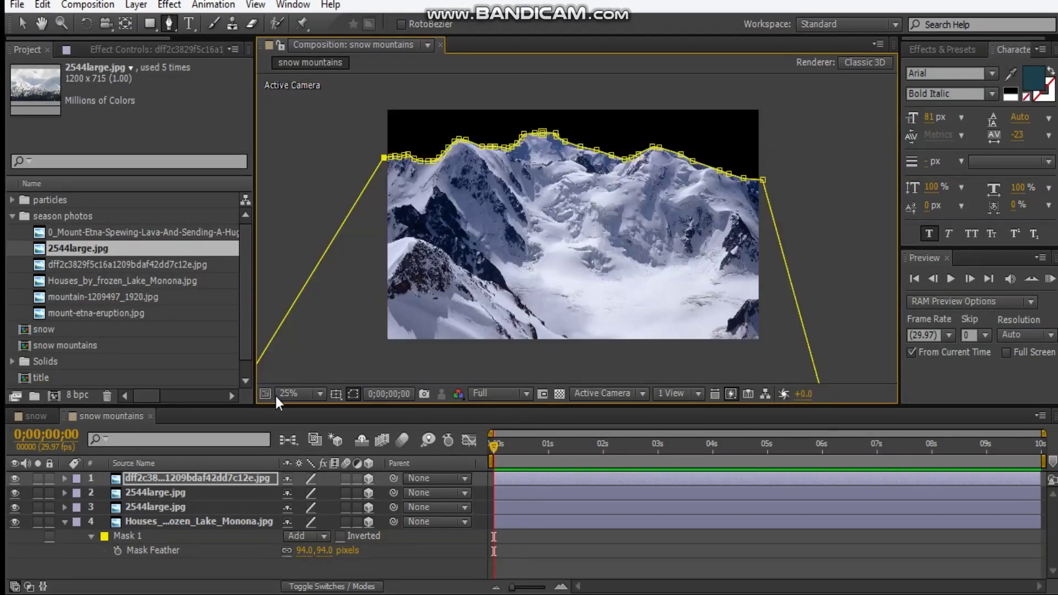
# Set the peaks mask's feather to 2 pixels.
pyautogui.press('f')
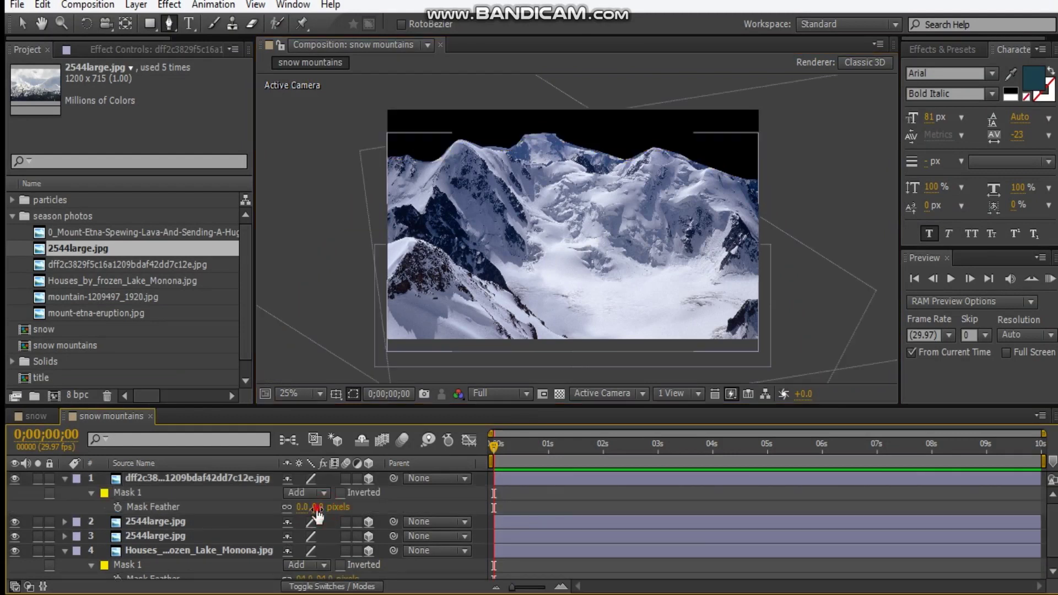
pyautogui.write('2')
pyautogui.press('Return')
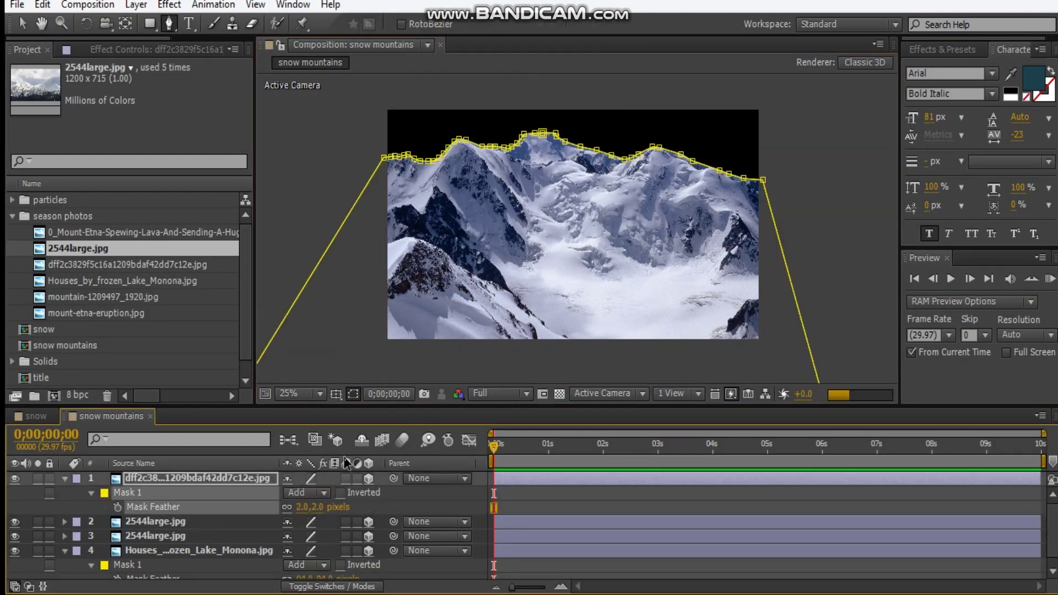
# Hide the mask and shape path outlines and set the preview resolution to Half.
pyautogui.click(353, 394)
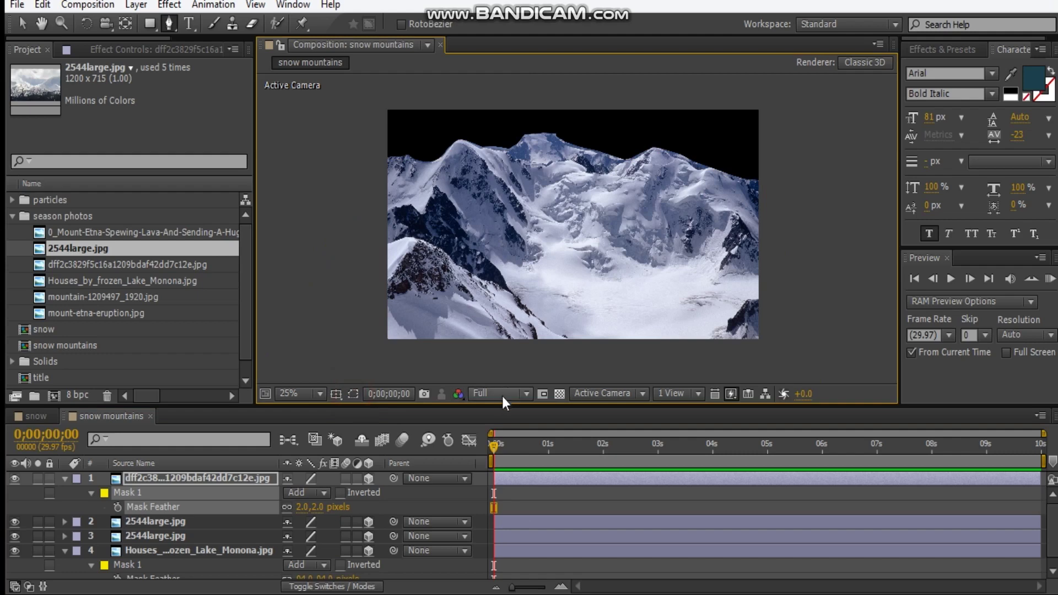
pyautogui.hotkey('ctrl', 'shift', 'j')
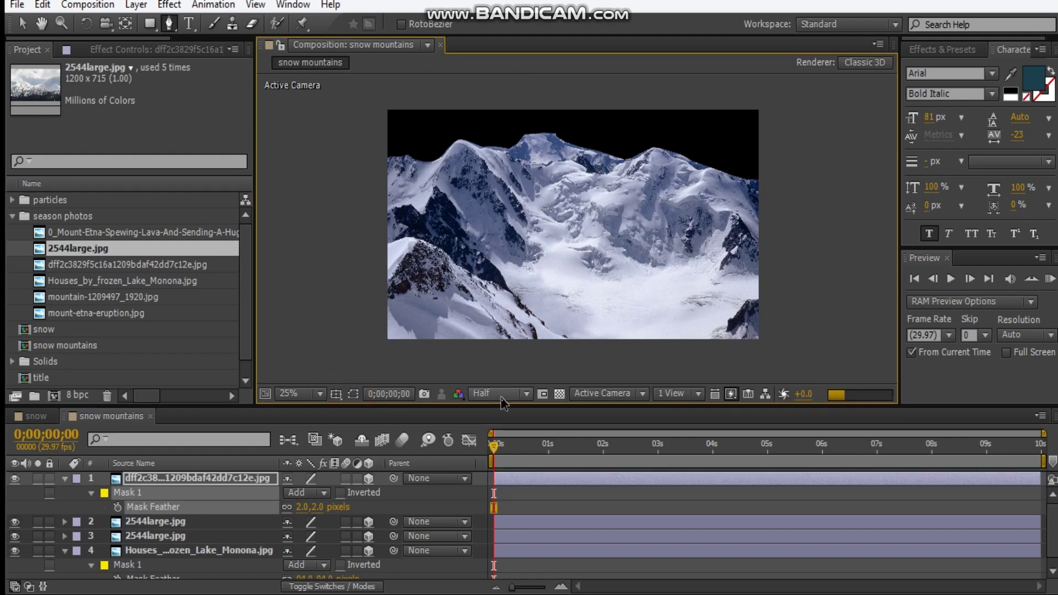
# Push the masked peaks layer back in depth so it stands behind the snowy ground.
pyautogui.click(252, 477)
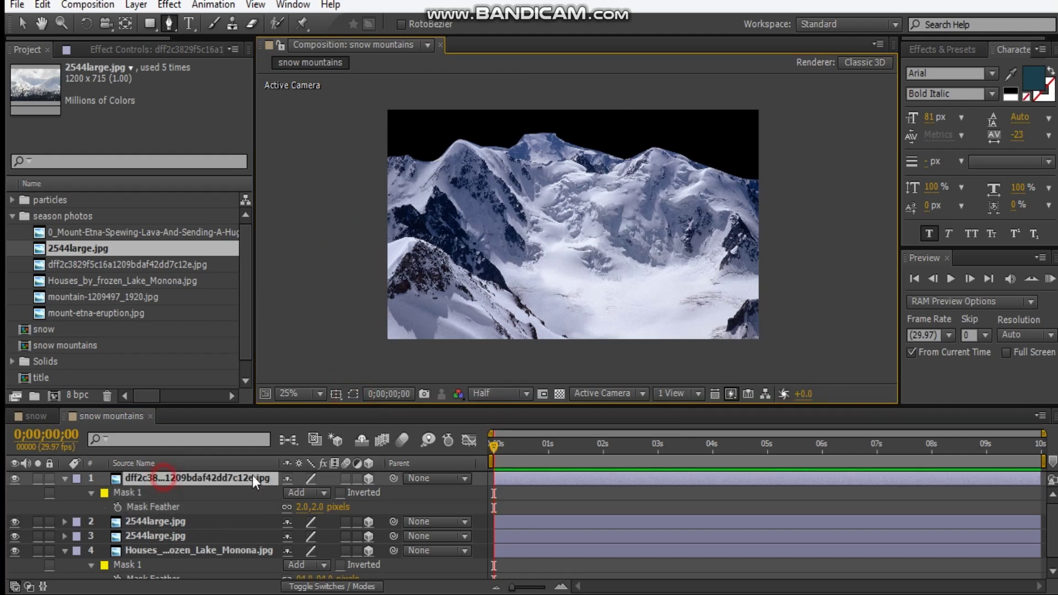
pyautogui.press('v')
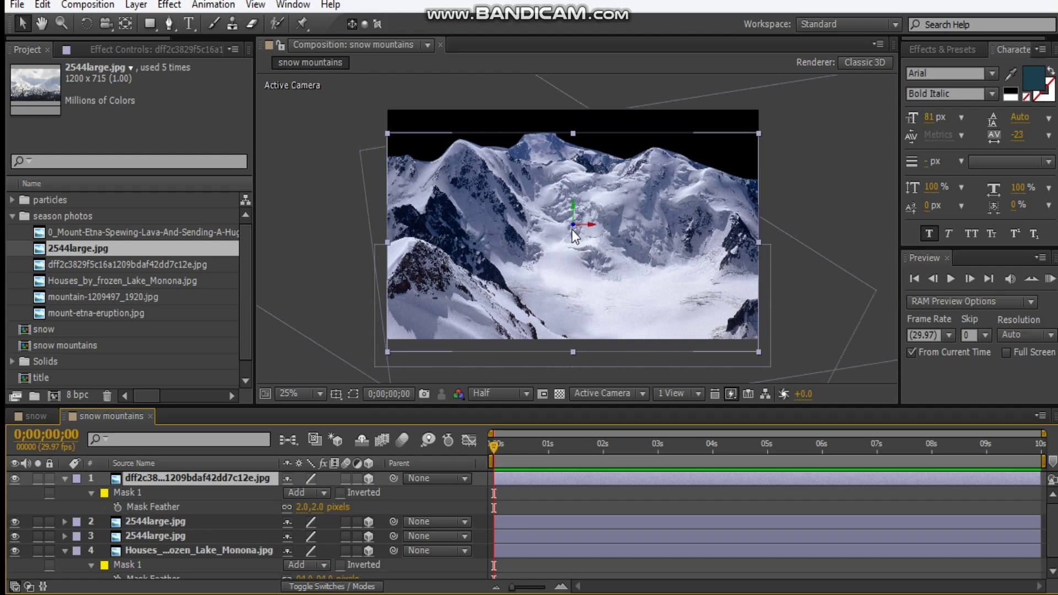
pyautogui.moveTo(573, 223); pyautogui.dragTo(54, 120)
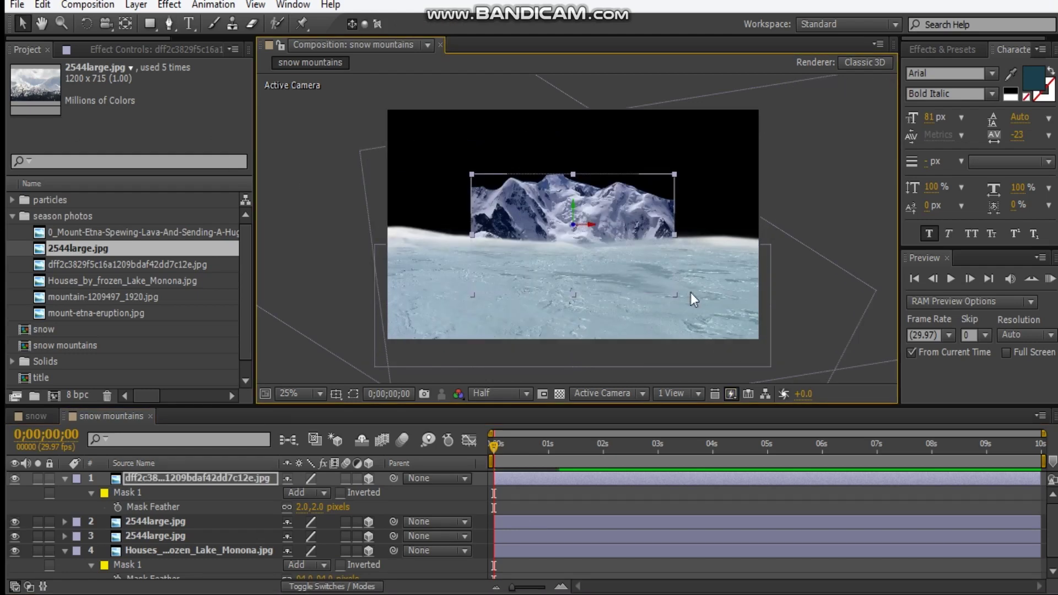
# Scale up the peaks layer to span the frame's width, adjust its position and push it slightly farther back.
pyautogui.click(677, 305)
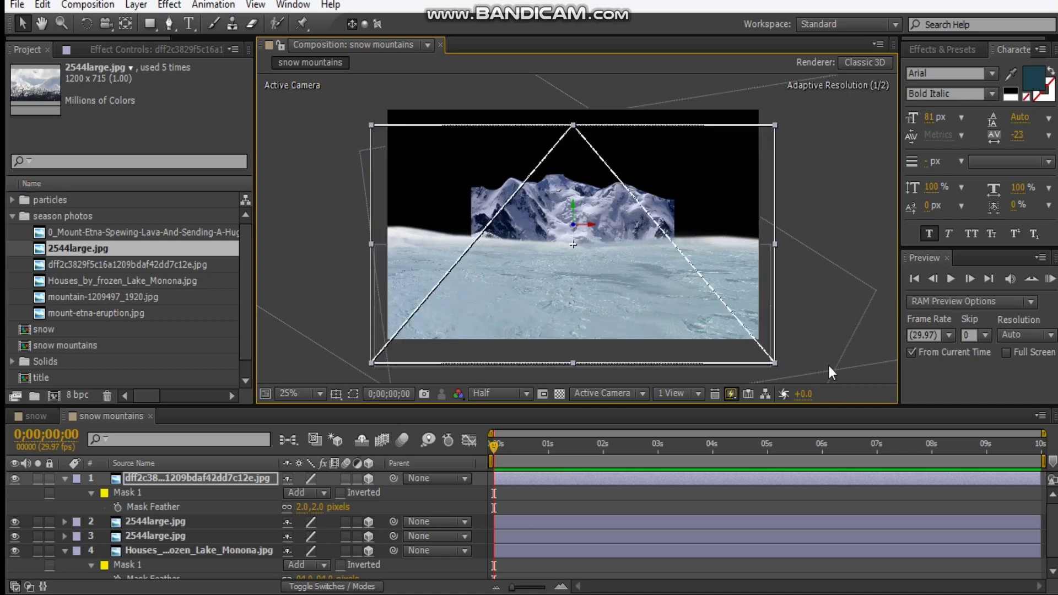
pyautogui.moveTo(718, 224)
pyautogui.mouseDown()
pyautogui.moveTo(721, 250)
pyautogui.moveTo(718, 227)
pyautogui.mouseUp()
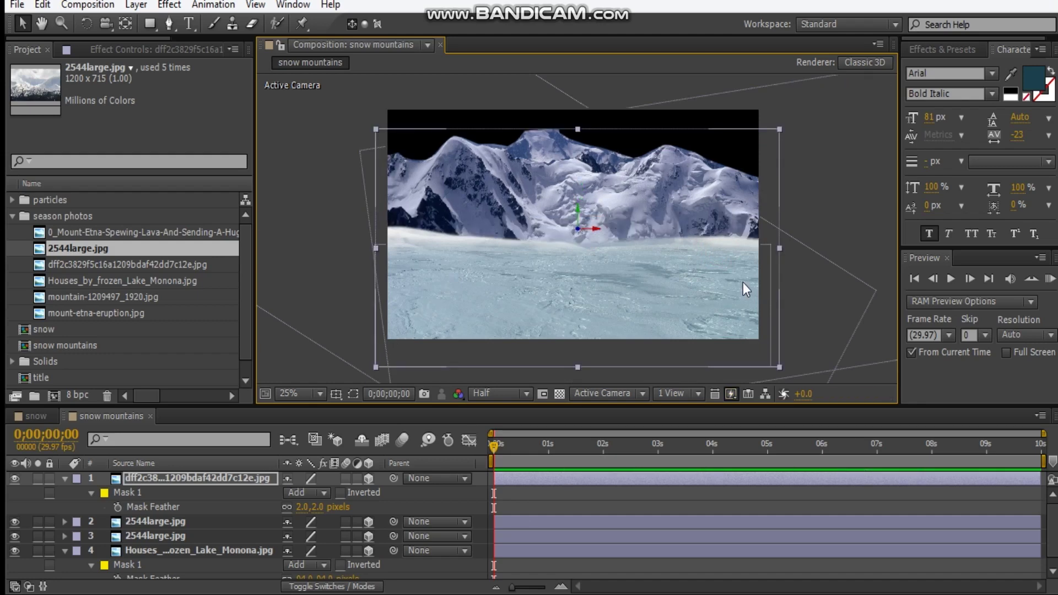
pyautogui.moveTo(578, 229); pyautogui.dragTo(530, 236)
pyautogui.click(800, 146)
# Duplicate the masked peaks layer and set the duplicate's Mask 1 mode to Subtract.
pyautogui.click(183, 478)
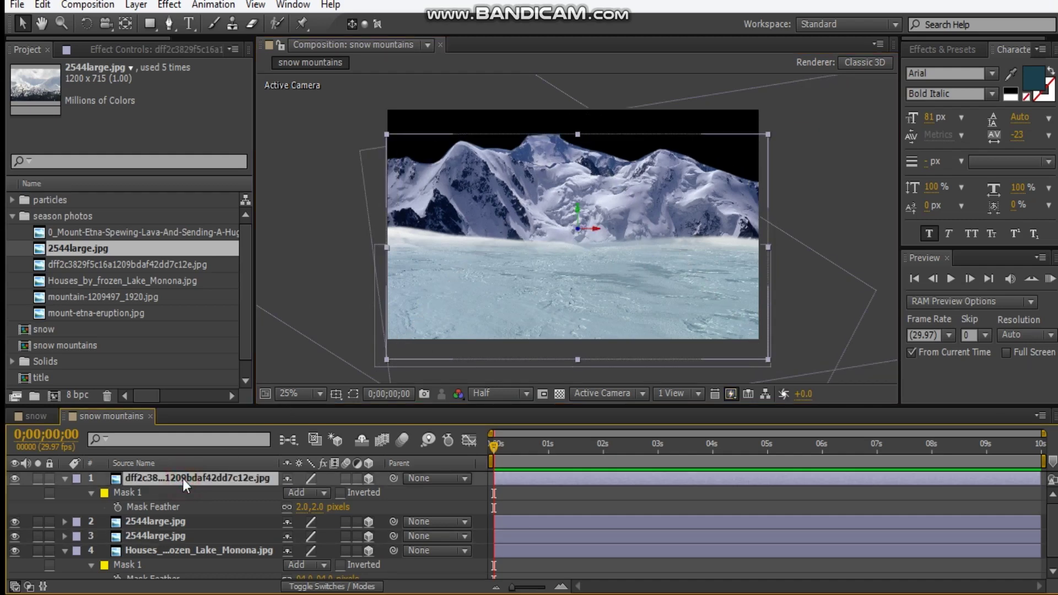
pyautogui.hotkey('ctrl', 'd')
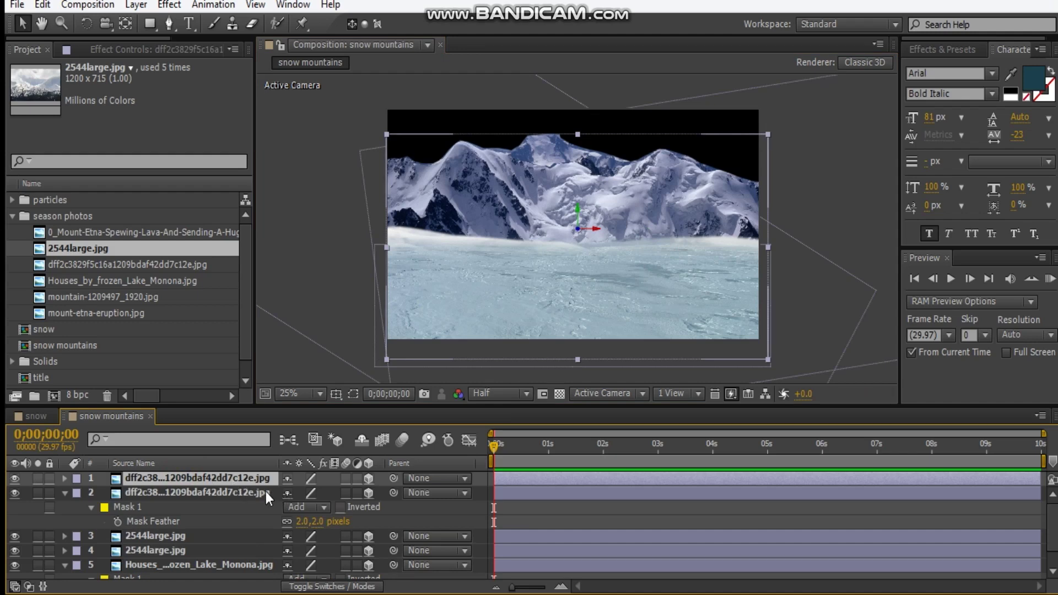
pyautogui.press('m')
pyautogui.press('m')
pyautogui.click(307, 487)
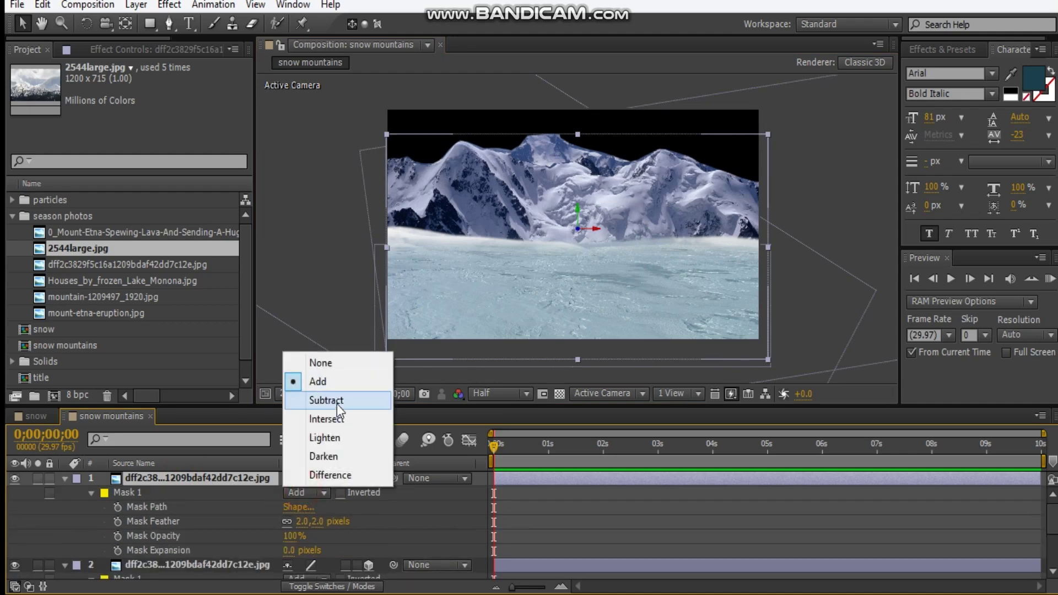
pyautogui.click(336, 403)
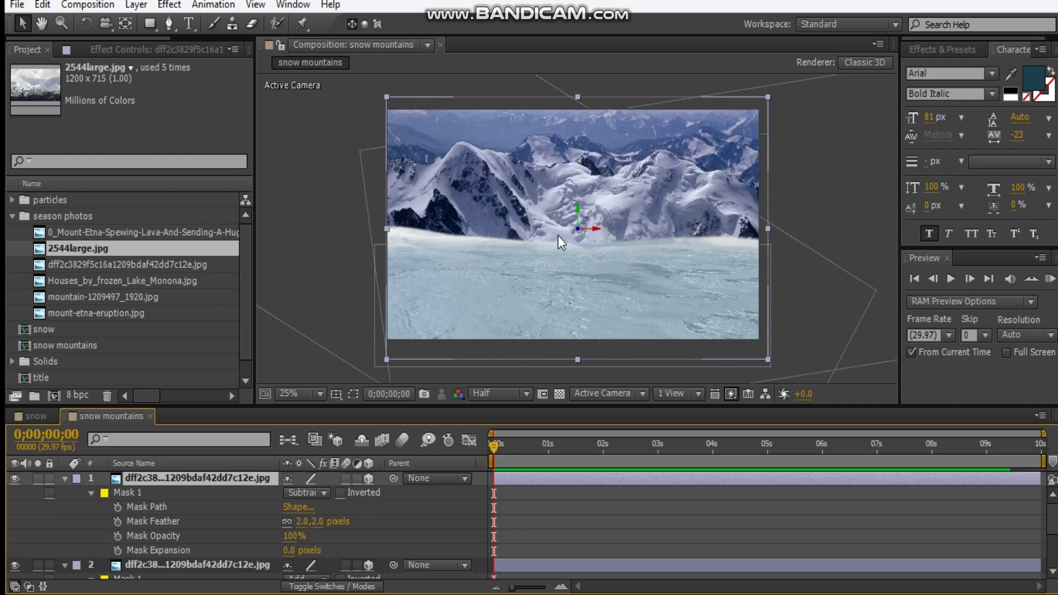
# Push the duplicate peaks layer farther back in depth and scale it up to fill the sky area behind the ridge.
pyautogui.moveTo(544, 210); pyautogui.dragTo(547, 198)
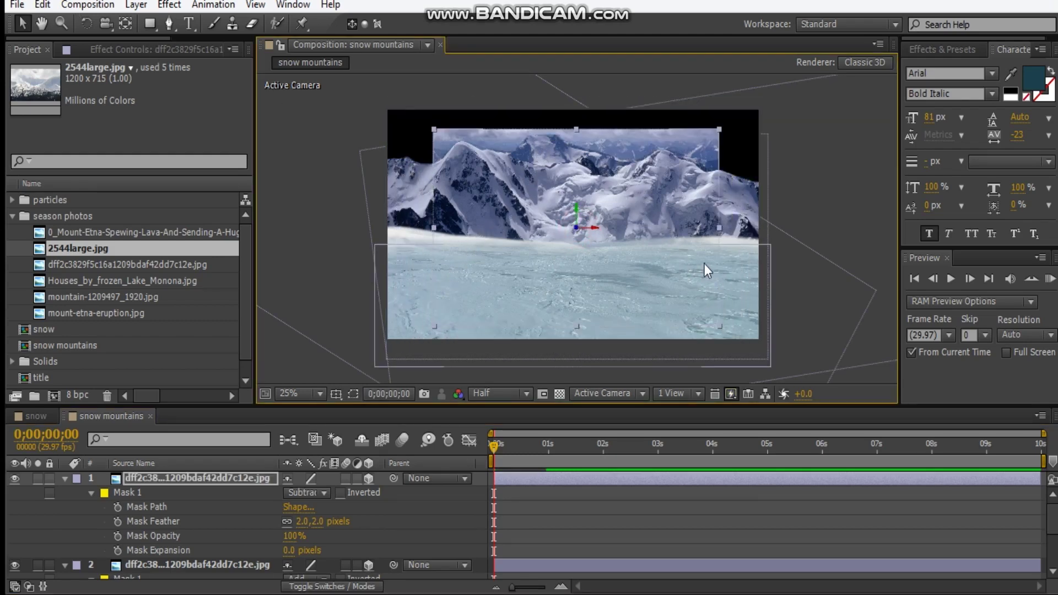
pyautogui.moveTo(575, 230); pyautogui.dragTo(576, 224)
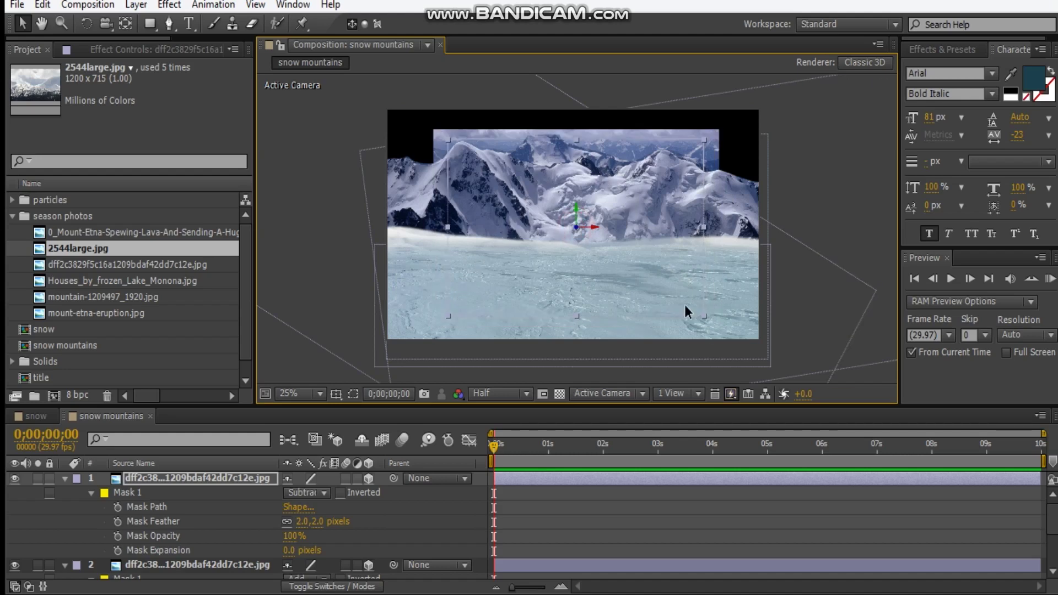
pyautogui.moveTo(705, 318); pyautogui.dragTo(802, 367)
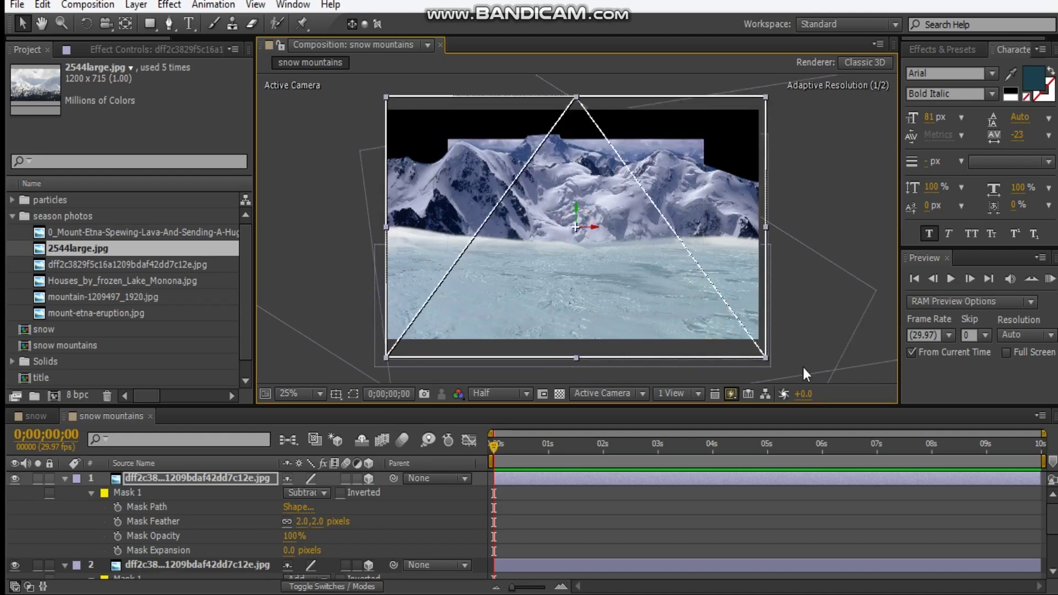
pyautogui.moveTo(727, 213); pyautogui.dragTo(726, 217)
pyautogui.click(726, 217)
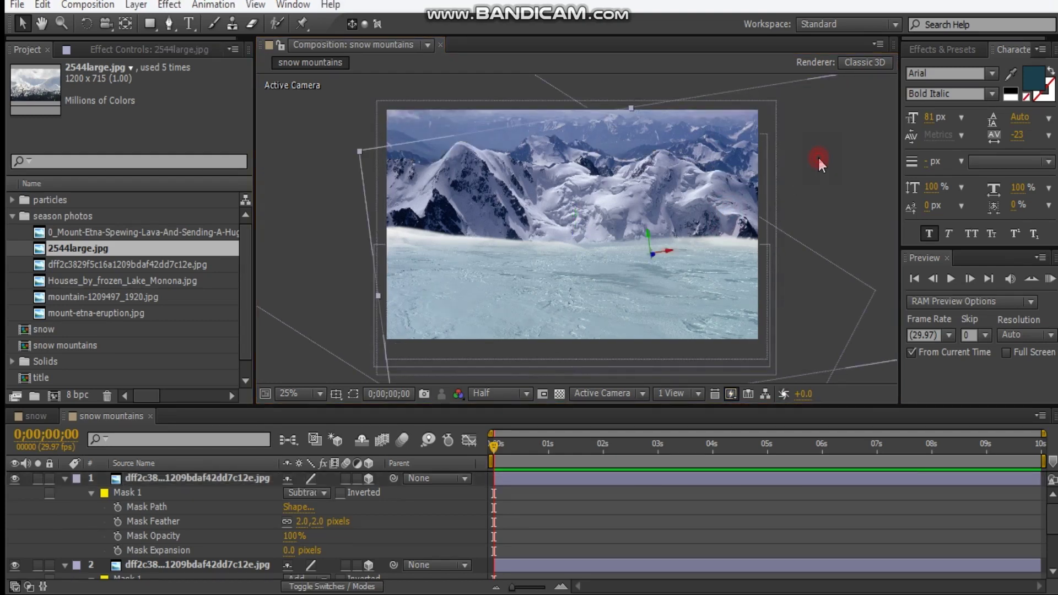
# Check the depth arrangement of the layers in Custom View 1 and return to the Active Camera view.
pyautogui.click(604, 394)
pyautogui.click(673, 342)
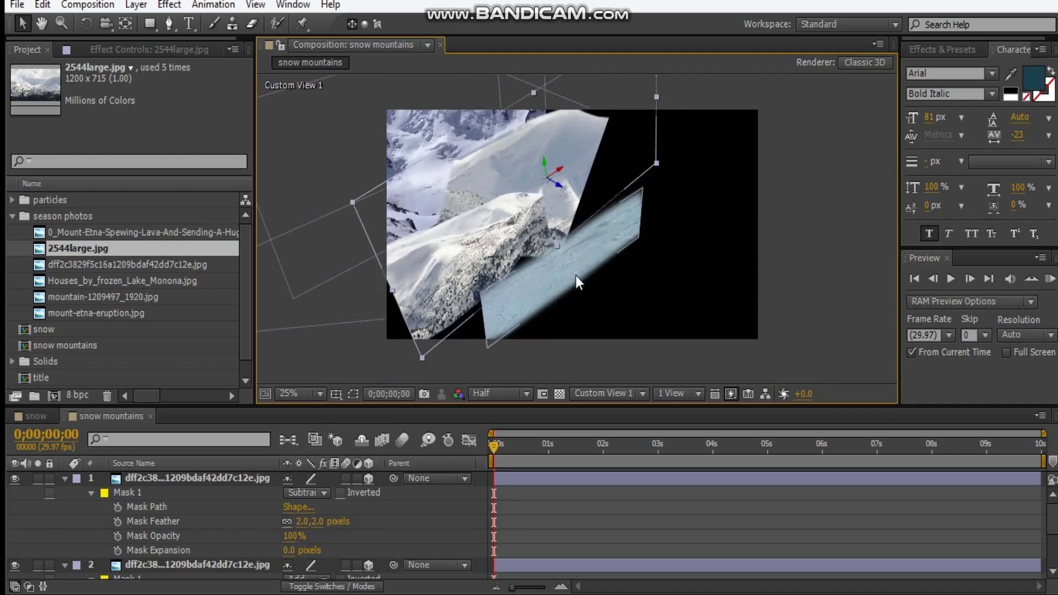
pyautogui.moveTo(526, 203)
pyautogui.mouseDown()
pyautogui.moveTo(620, 268)
pyautogui.moveTo(543, 214)
pyautogui.mouseUp()
pyautogui.click(642, 393)
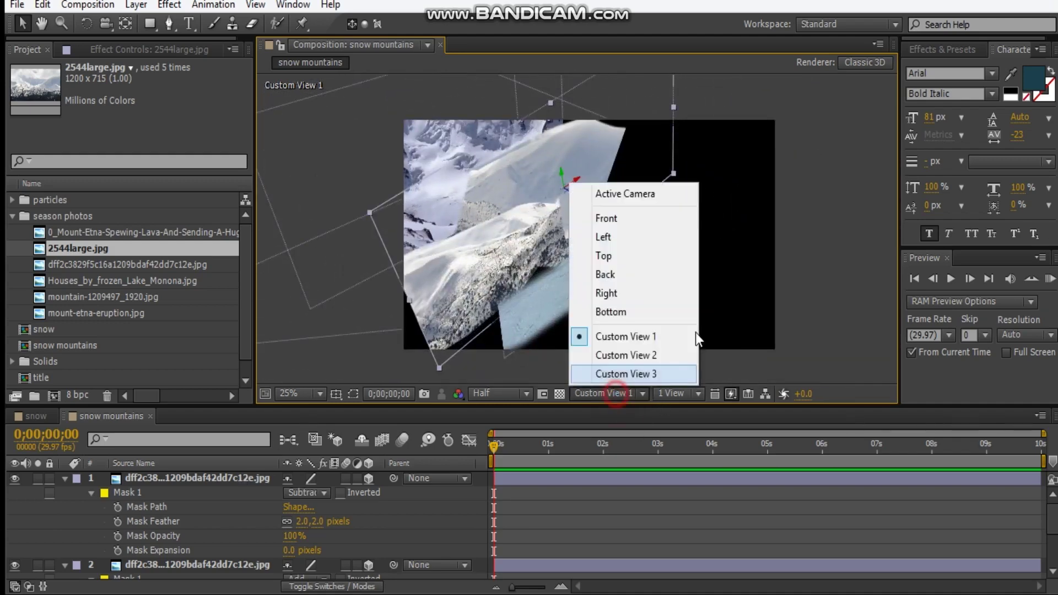
pyautogui.click(617, 197)
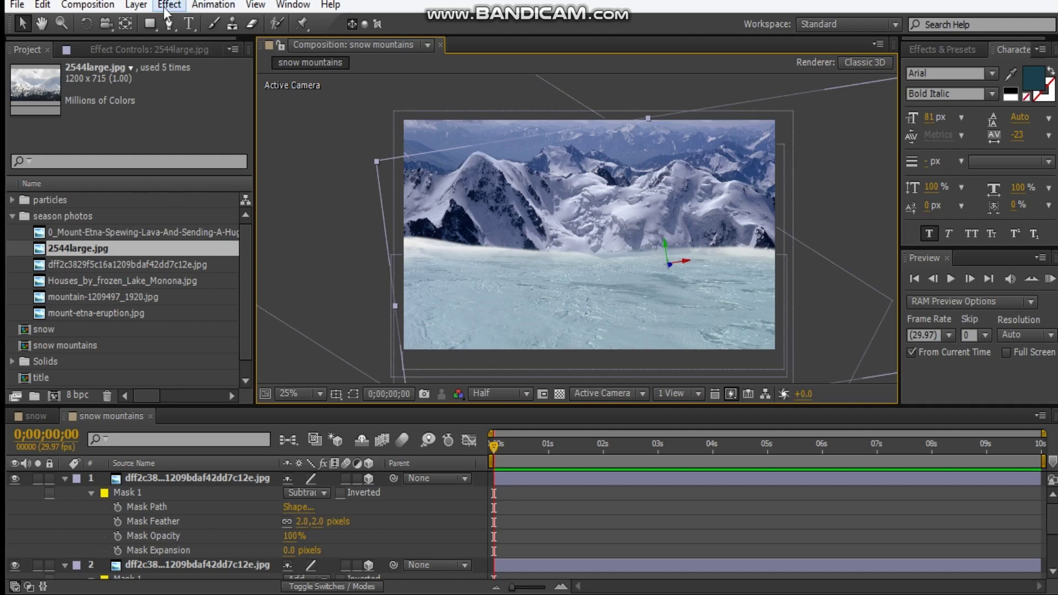
# Add a new two-node camera named Camera 1 with the 50mm preset.
pyautogui.click(136, 5)
pyautogui.moveTo(187, 22)
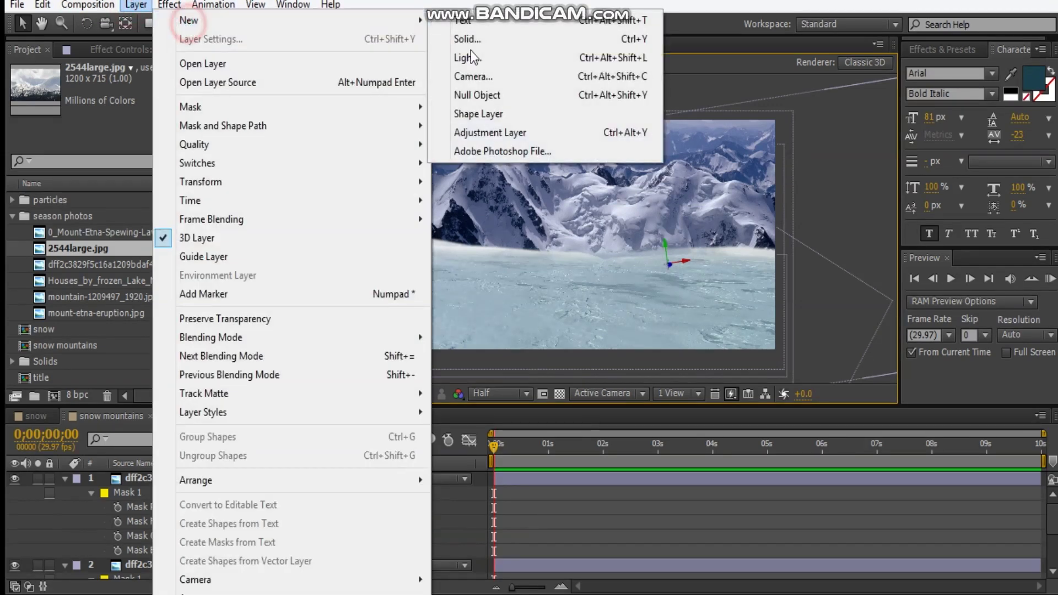
pyautogui.click(472, 76)
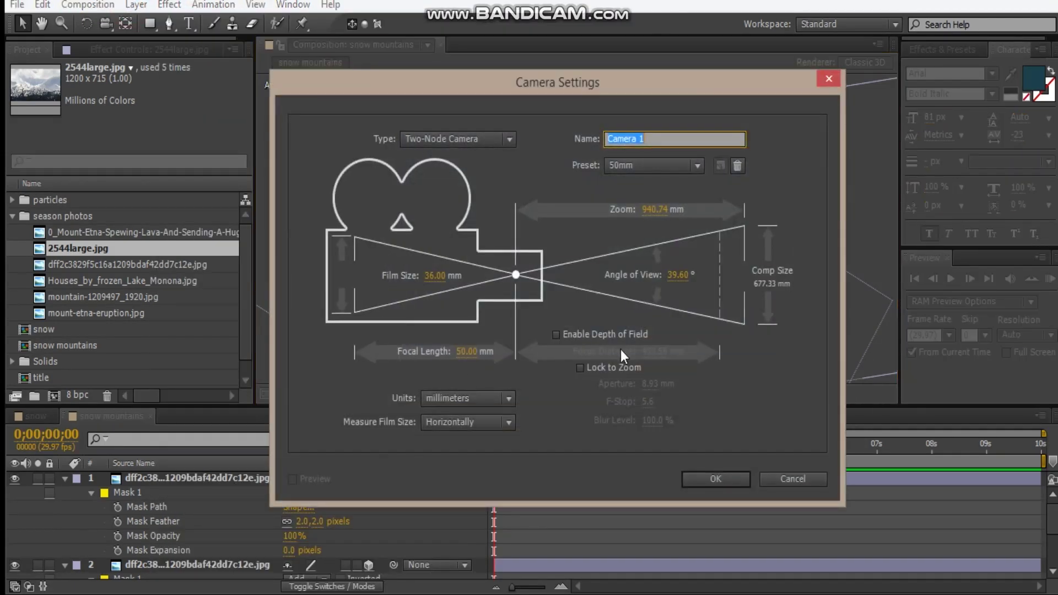
pyautogui.click(715, 478)
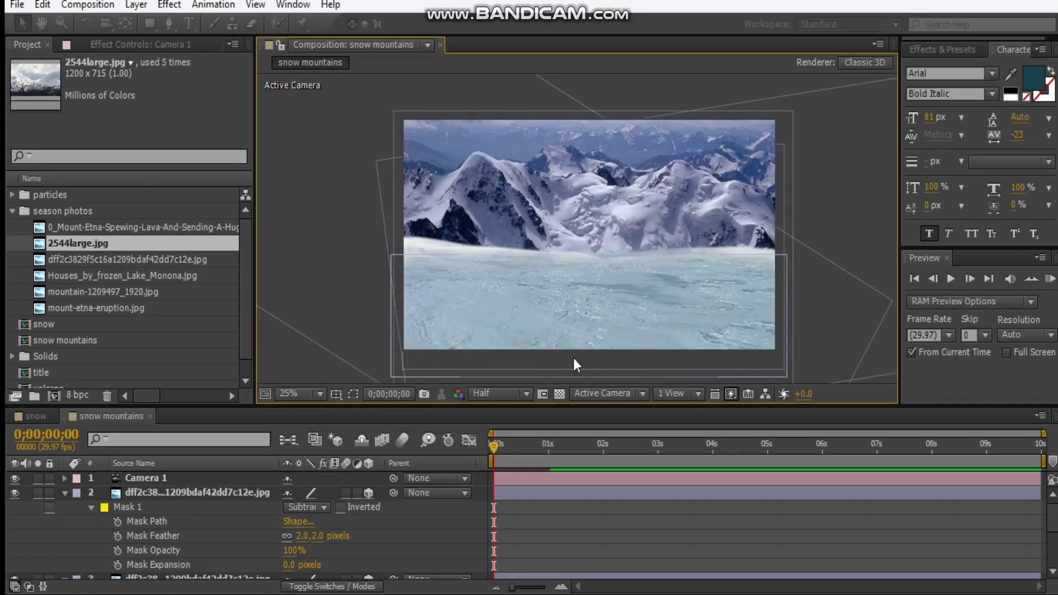
# Look through Camera 1's options and Point of Interest, and collapse its properties.
pyautogui.press('a')
pyautogui.press('a')
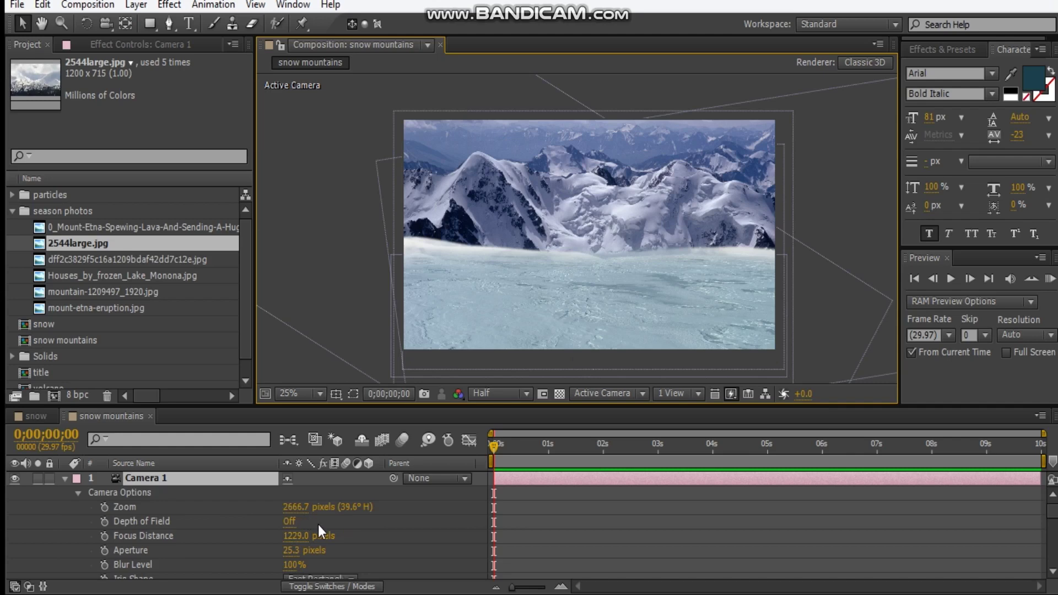
pyautogui.press('a')
pyautogui.press('a')
pyautogui.click(65, 477)
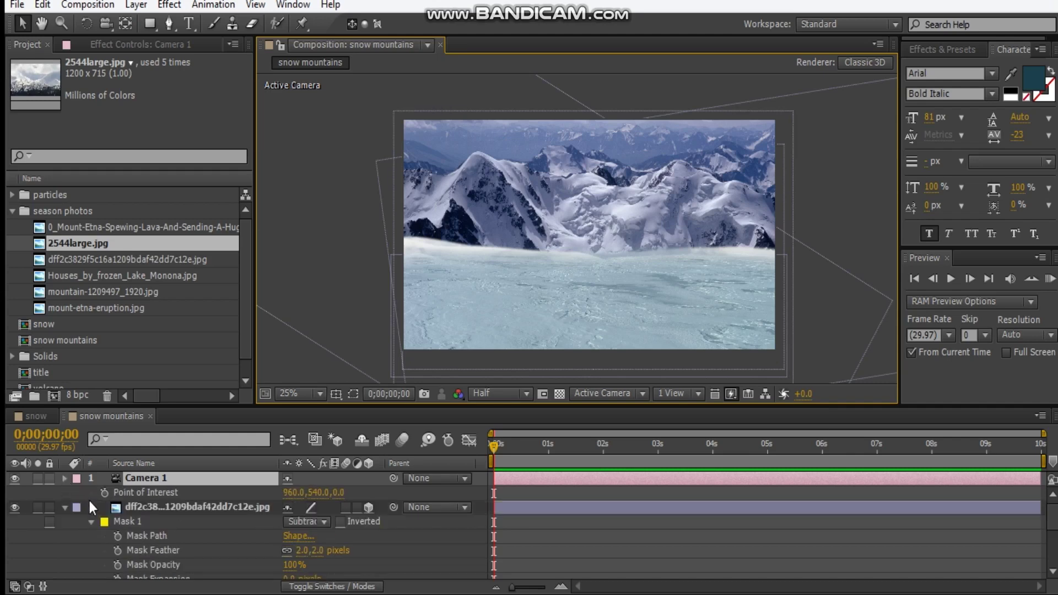
# Orbit around the scene in Custom View 1 to examine the camera and layer spacing, and return to Active Camera.
pyautogui.click(610, 392)
pyautogui.click(634, 335)
pyautogui.press('c')
pyautogui.moveTo(597, 262)
pyautogui.mouseDown()
pyautogui.moveTo(584, 274)
pyautogui.moveTo(634, 278)
pyautogui.moveTo(595, 261)
pyautogui.mouseUp()
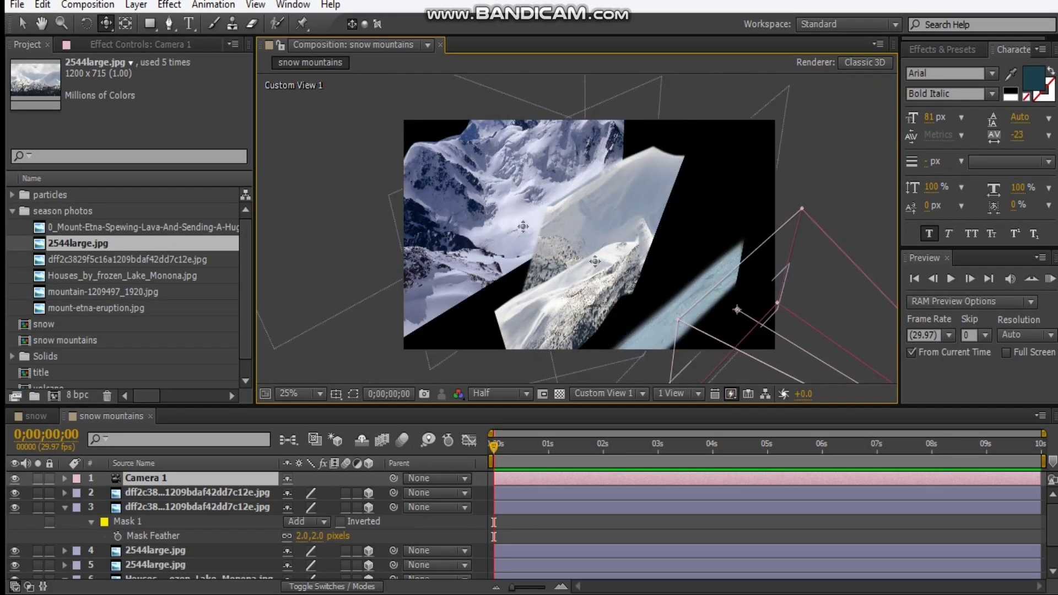
pyautogui.moveTo(481, 206); pyautogui.dragTo(638, 277)
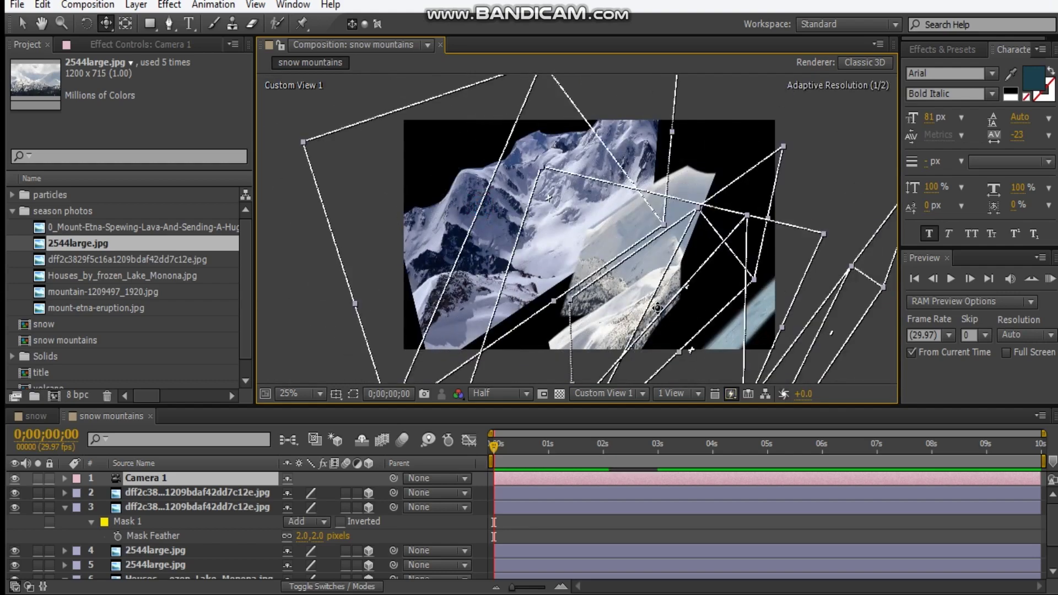
pyautogui.moveTo(574, 220); pyautogui.dragTo(610, 241)
pyautogui.click(606, 393)
pyautogui.click(633, 169)
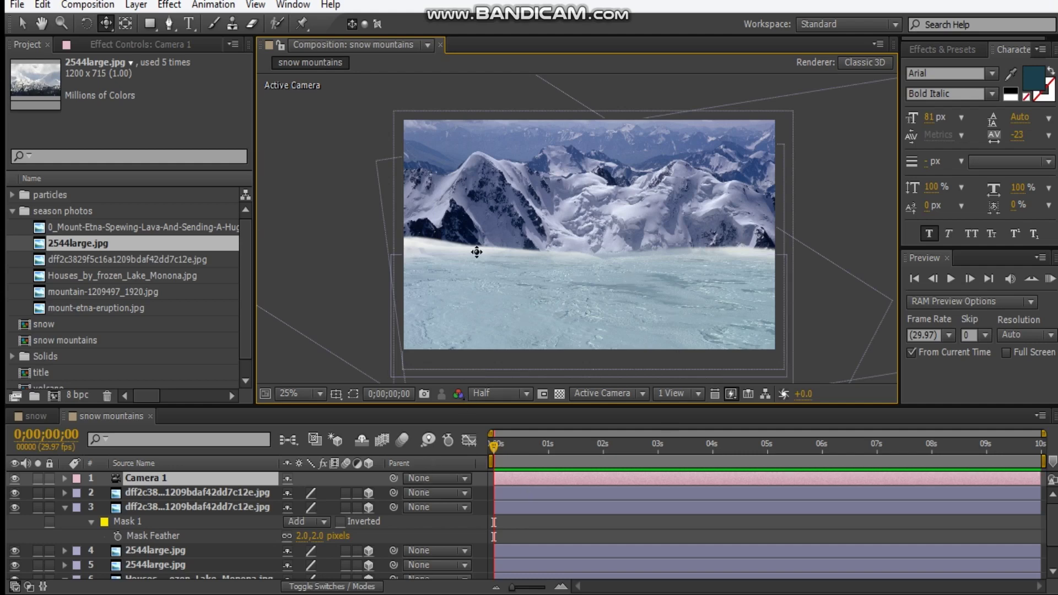
# Collapse the mask properties of the original peaks layer.
pyautogui.click(67, 514)
pyautogui.click(64, 507)
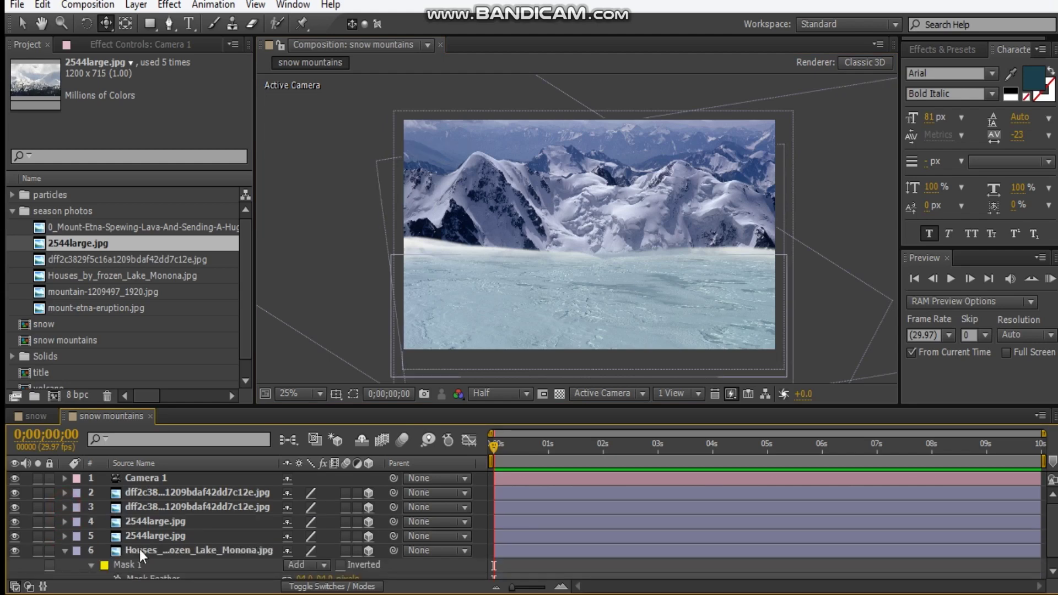
# Collapse the frozen lake layer's properties and assign a yellow label to both 2544large.jpg layers.
pyautogui.click(64, 550)
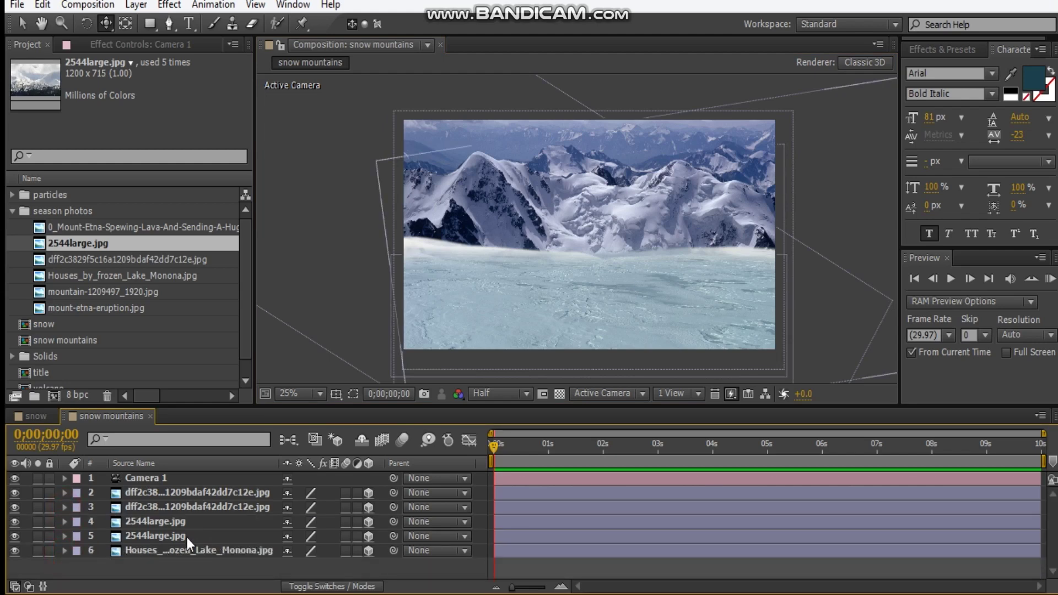
pyautogui.click(186, 536)
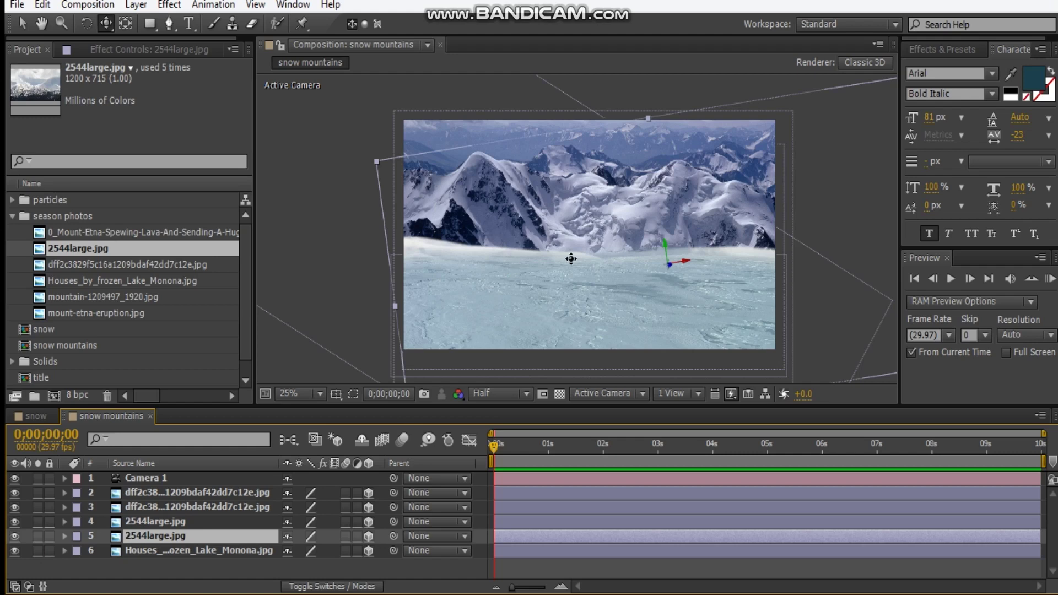
pyautogui.click(167, 550)
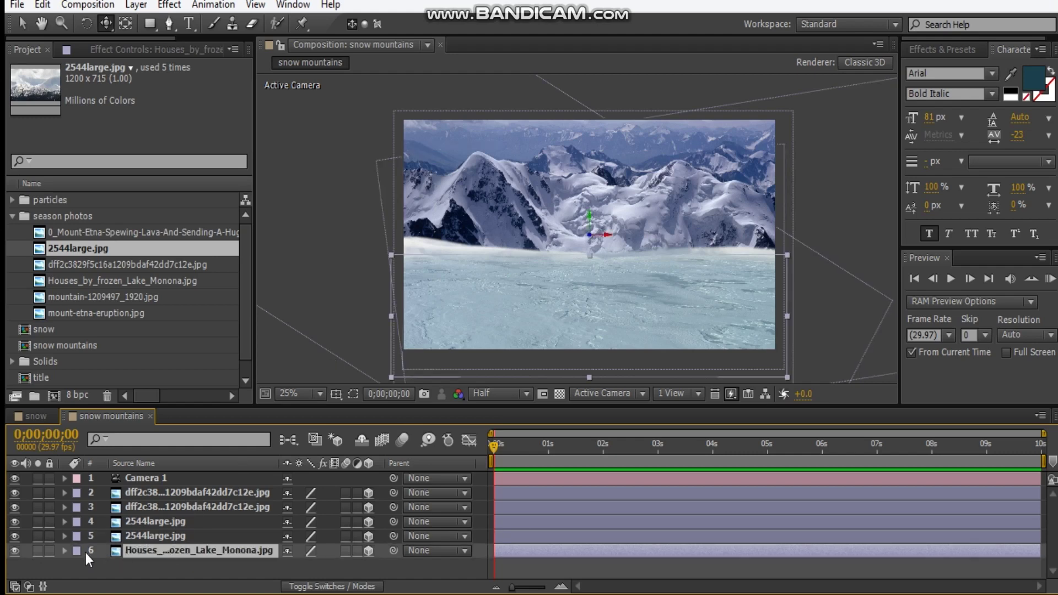
pyautogui.click(147, 535)
pyautogui.click(154, 521)
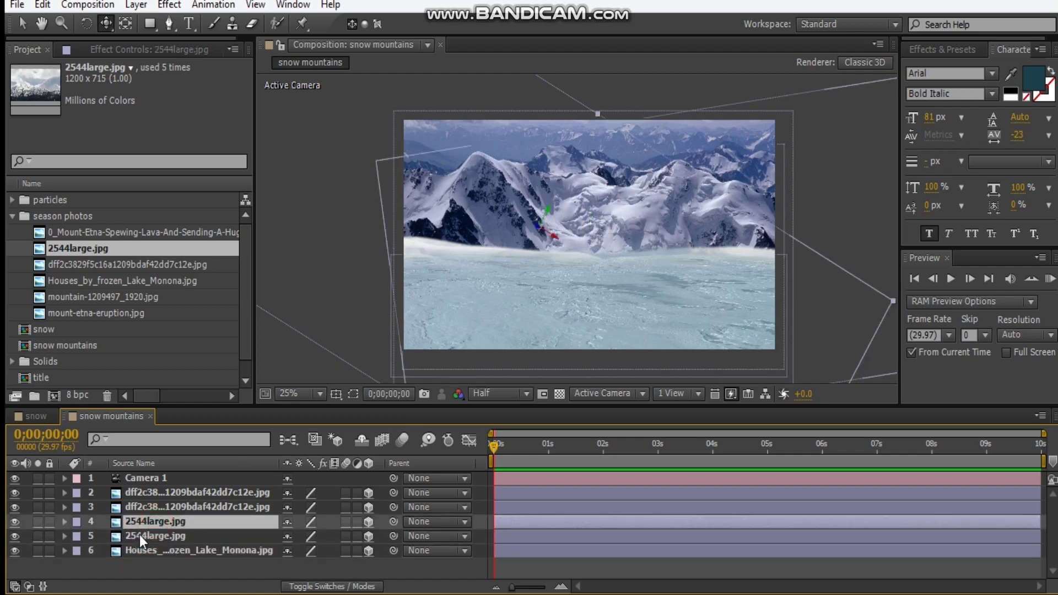
pyautogui.keyDown('ctrl'); pyautogui.click(141, 535); pyautogui.keyUp('ctrl')
pyautogui.click(76, 522)
pyautogui.click(124, 256)
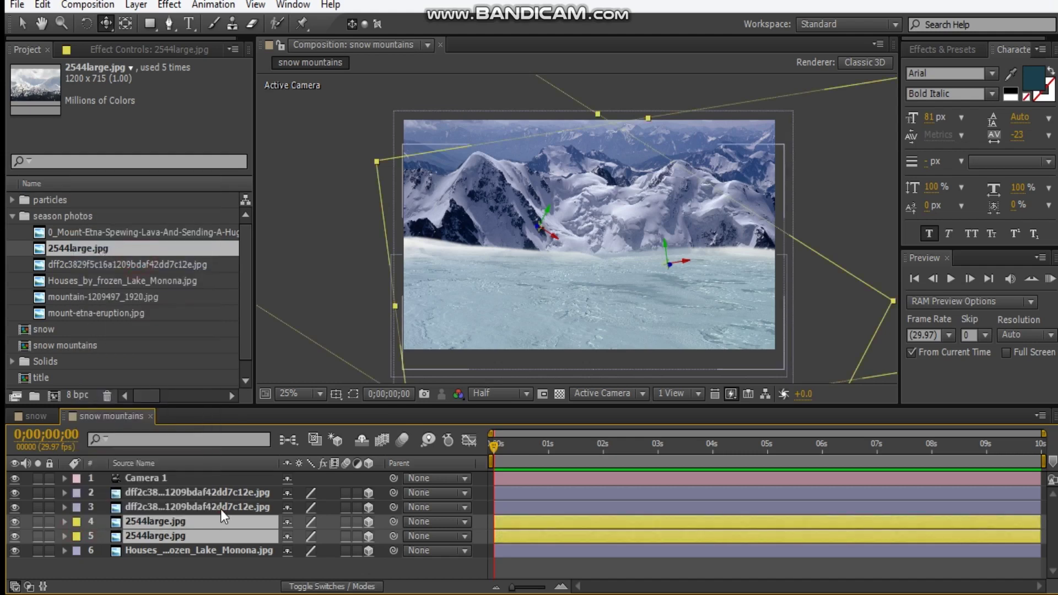
# Assign a red label to both dff2c38 mountain photo layers.
pyautogui.click(219, 507)
pyautogui.keyDown('ctrl'); pyautogui.click(207, 494); pyautogui.keyUp('ctrl')
pyautogui.click(76, 493)
pyautogui.click(132, 208)
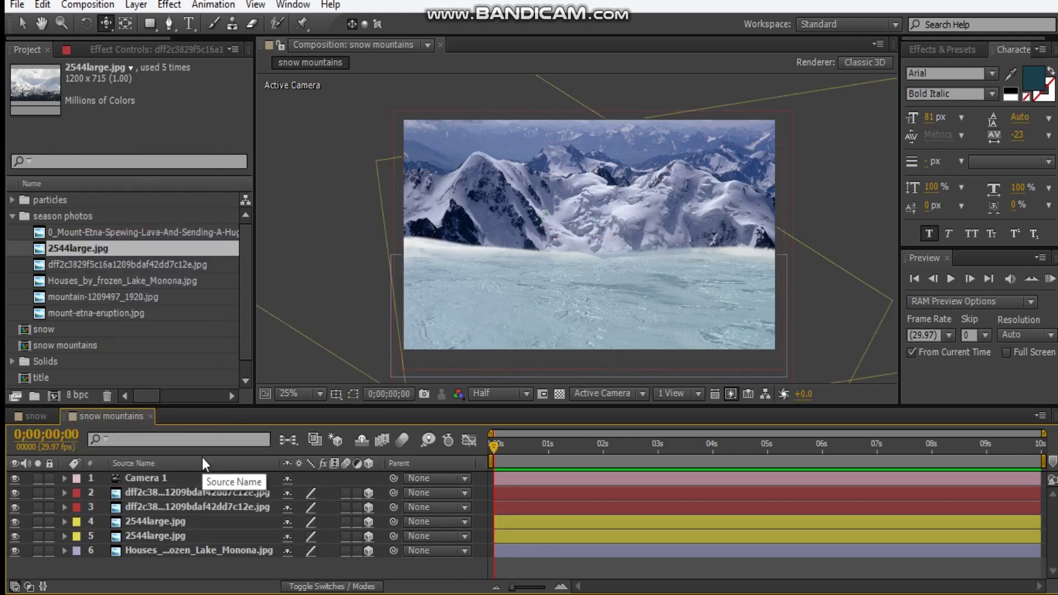
# Add an adjustment layer above the camera, rename it CC, and switch to the Selection tool.
pyautogui.hotkey('ctrl', 'alt', 'y')
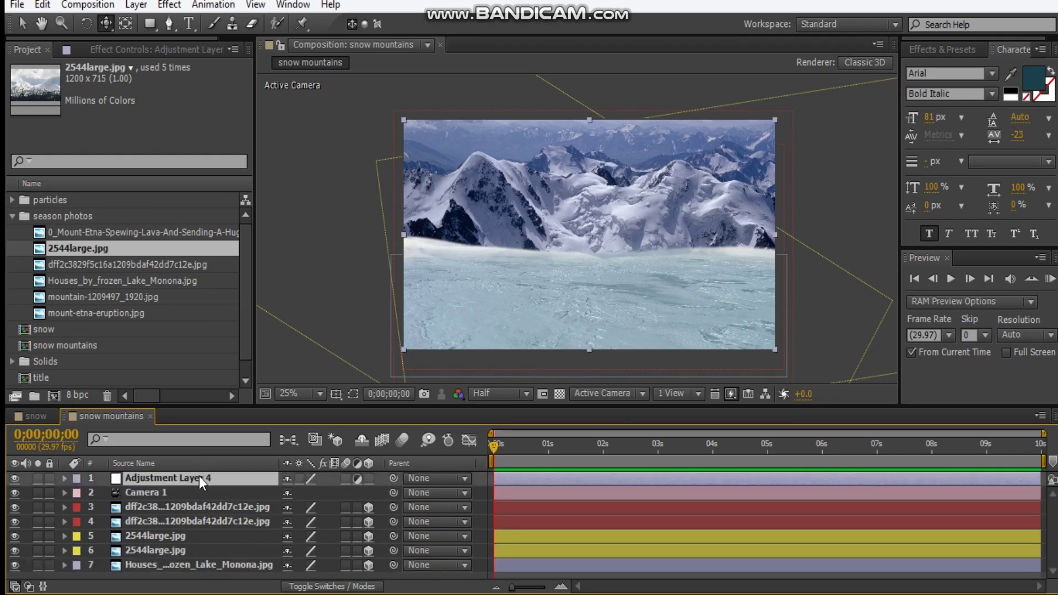
pyautogui.press('Return')
pyautogui.write('CCbv')
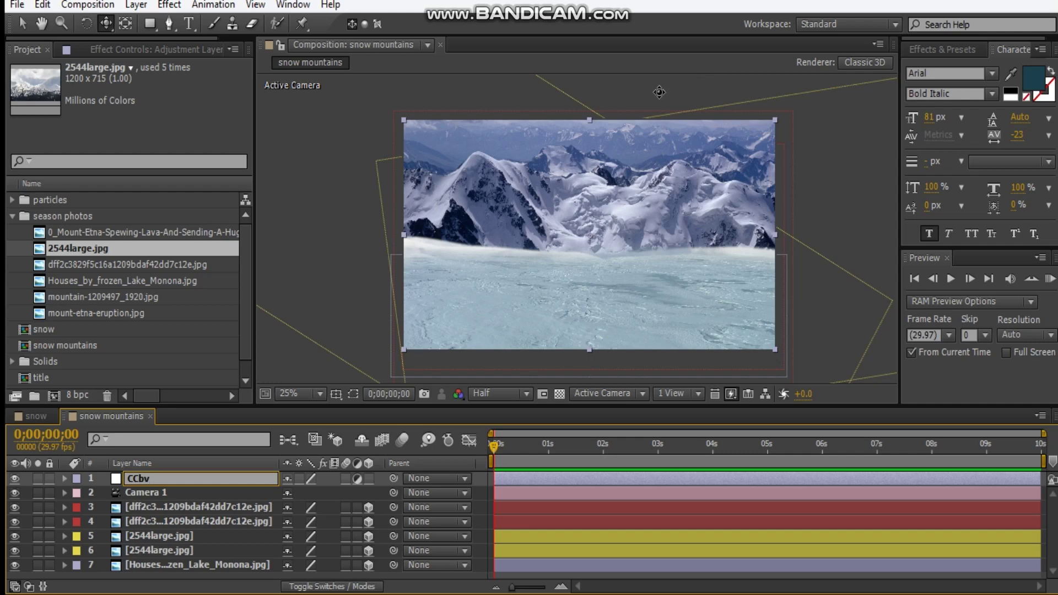
pyautogui.write('v')
pyautogui.click(29, 24)
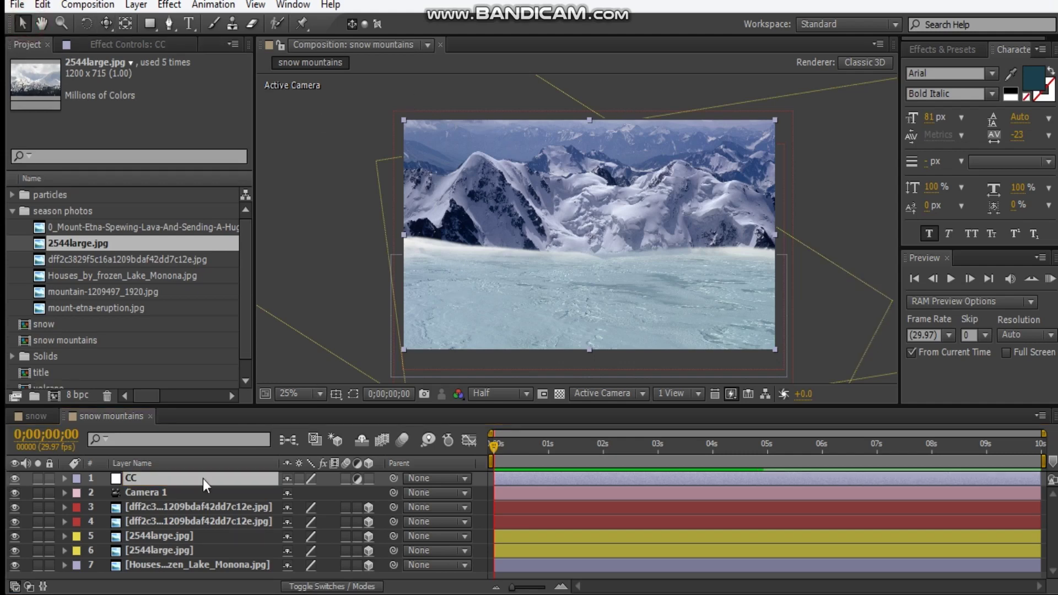
# Add Particles_04.mp4 and Particles_09.mp4 from the particles folder to the composition, directly below Camera 1.
pyautogui.click(172, 536)
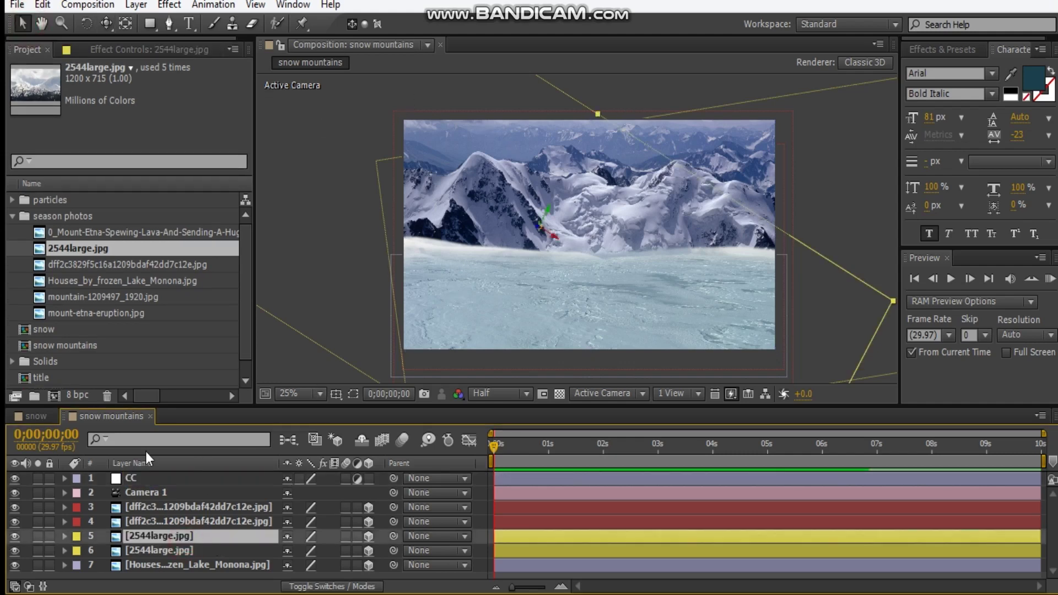
pyautogui.click(12, 216)
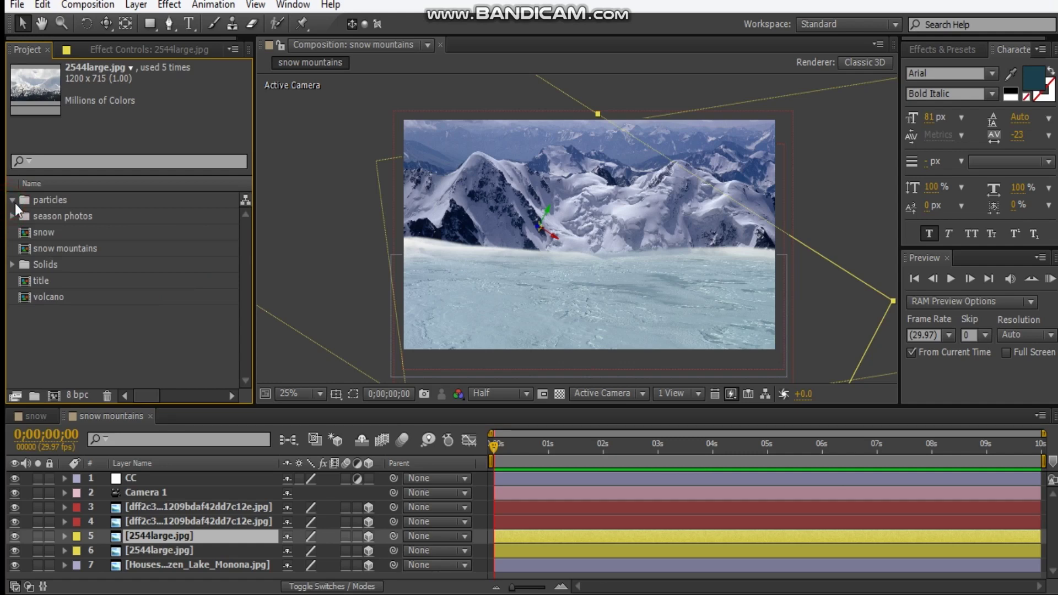
pyautogui.click(12, 202)
pyautogui.click(12, 201)
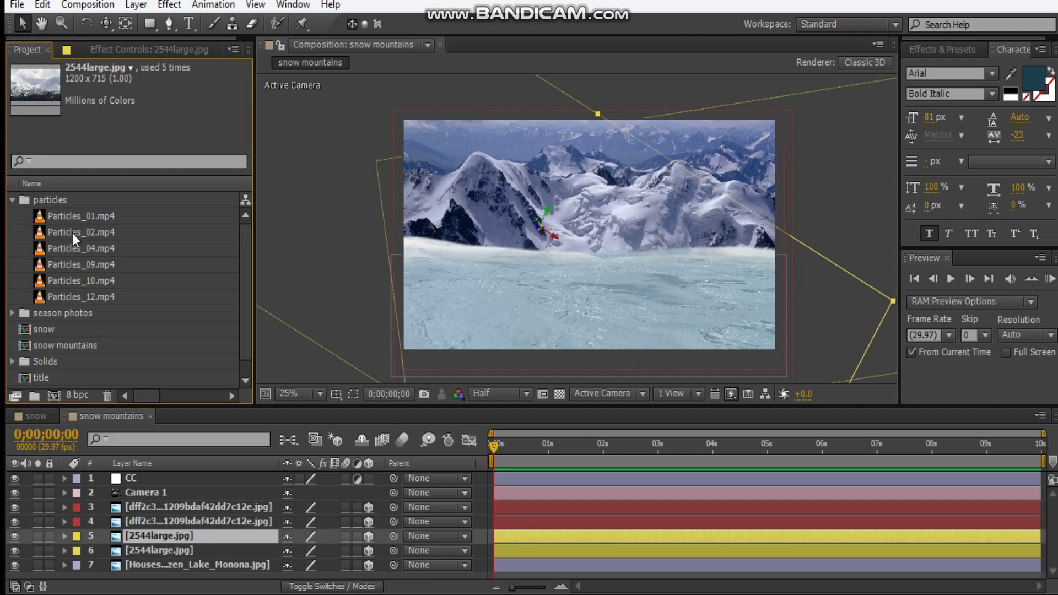
pyautogui.click(85, 249)
pyautogui.keyDown('ctrl'); pyautogui.click(95, 264); pyautogui.keyUp('ctrl')
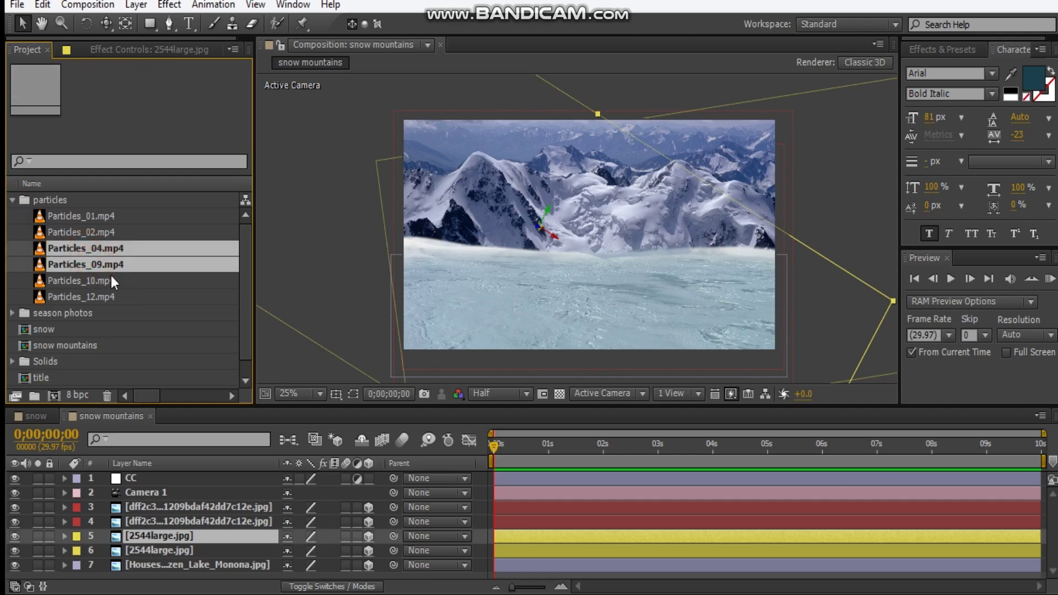
pyautogui.moveTo(73, 264); pyautogui.dragTo(192, 501)
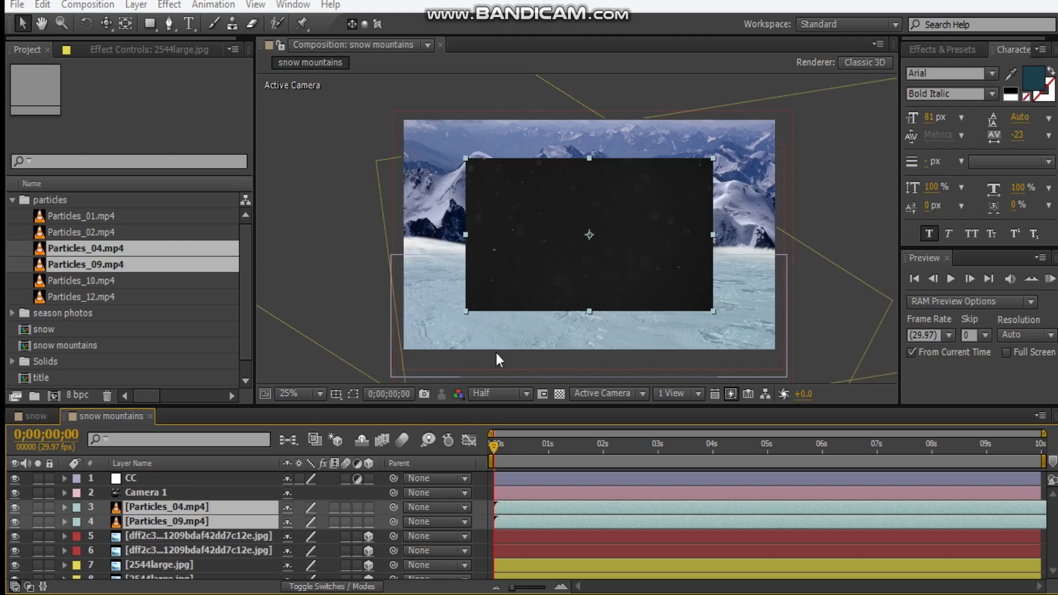
# Scale both particle layers up to cover the frame and set their blending mode to Screen.
pyautogui.moveTo(713, 311); pyautogui.dragTo(783, 355)
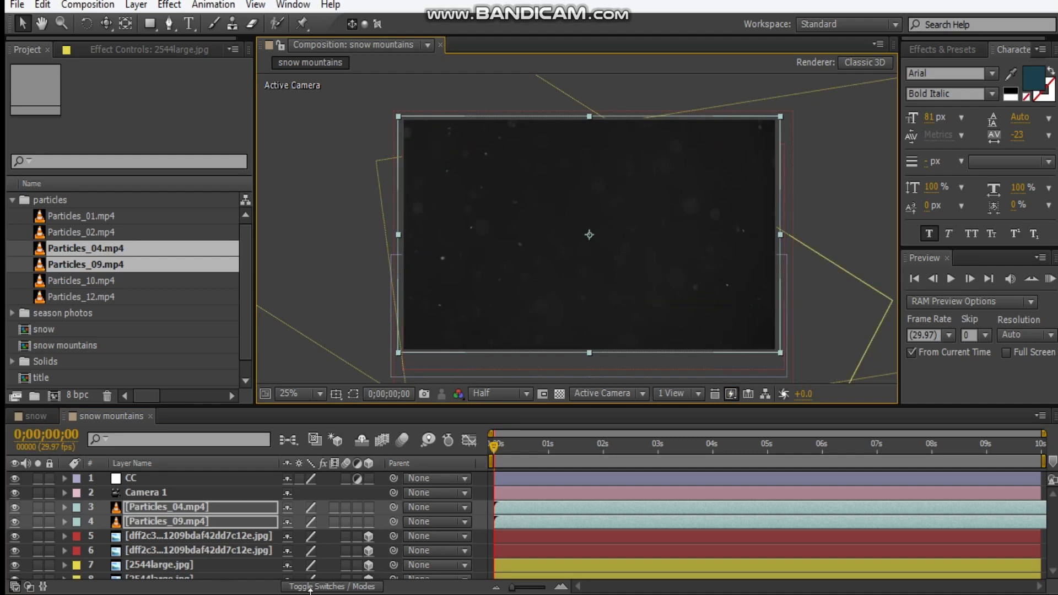
pyautogui.press('F4')
pyautogui.click(298, 521)
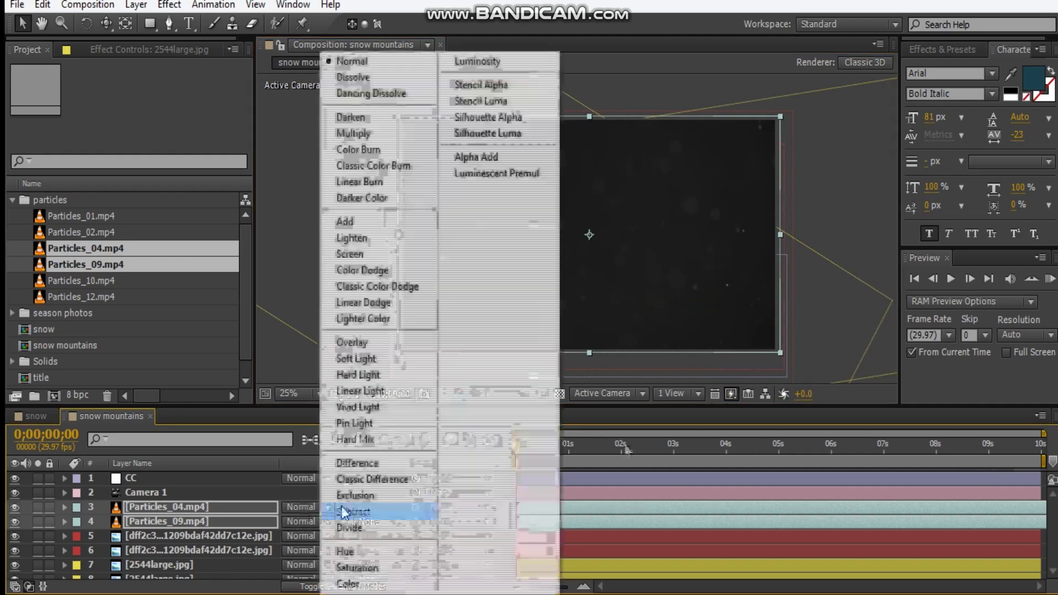
pyautogui.click(414, 255)
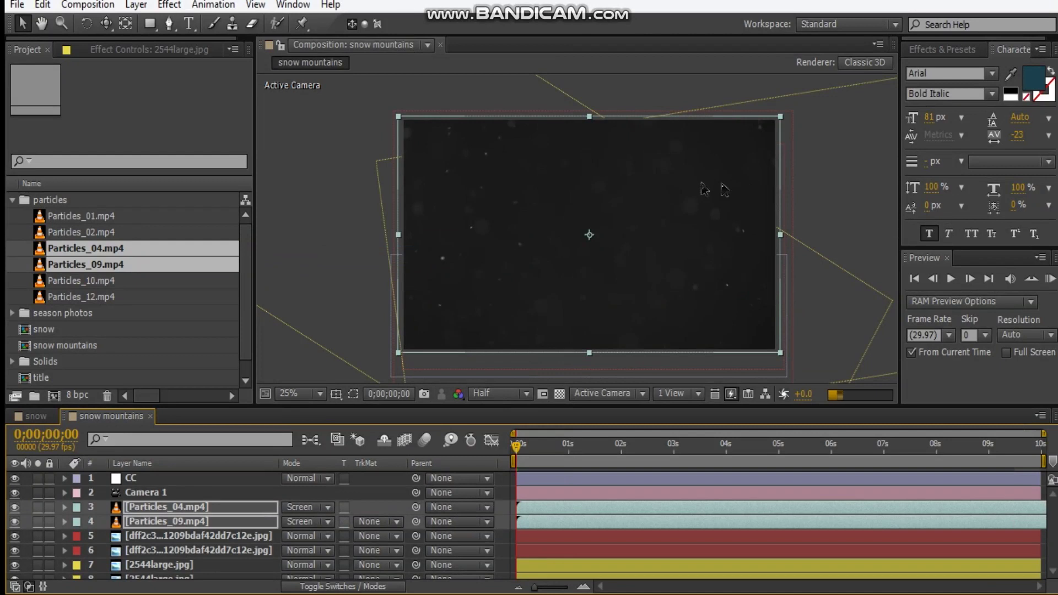
pyautogui.click(315, 122)
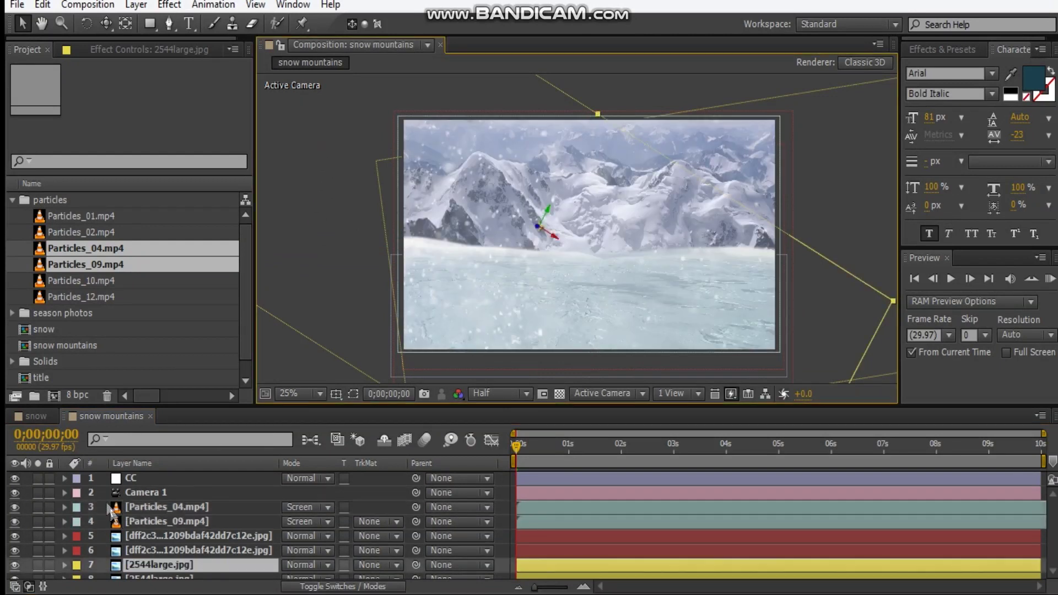
# Reorder the particle layers so Particles_09.mp4 sits above Particles_04.mp4, and hide Particles_09.mp4.
pyautogui.click(155, 507)
pyautogui.moveTo(157, 520); pyautogui.dragTo(135, 520)
pyautogui.click(15, 507)
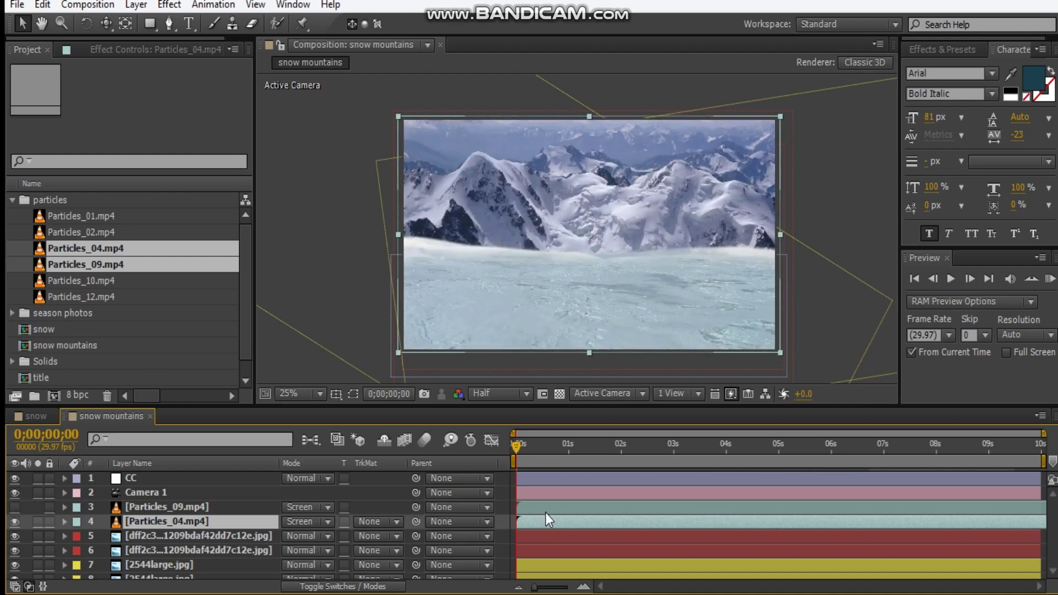
# Time-stretch the Particles_04.mp4 layer with a stretch factor of 60 and slide it to start before the composition begins.
pyautogui.rightClick(239, 529)
pyautogui.click(324, 74)
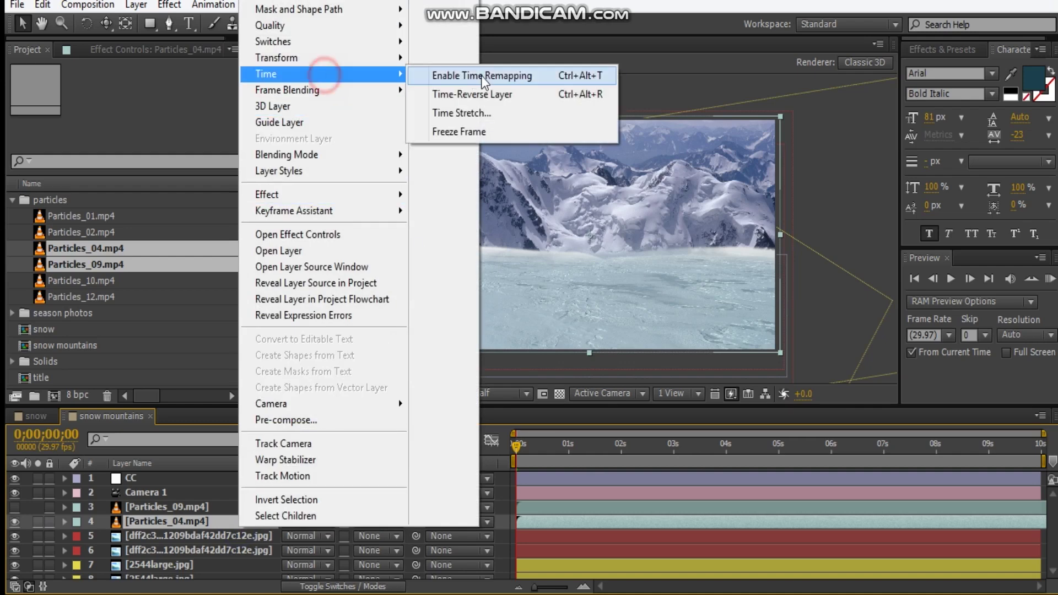
pyautogui.click(461, 112)
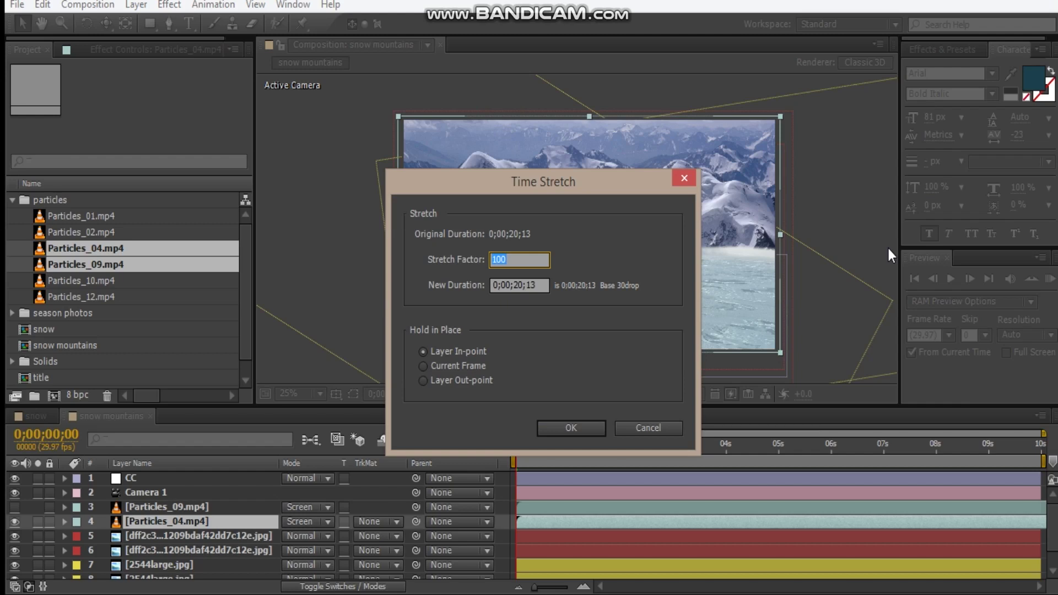
pyautogui.write('60')
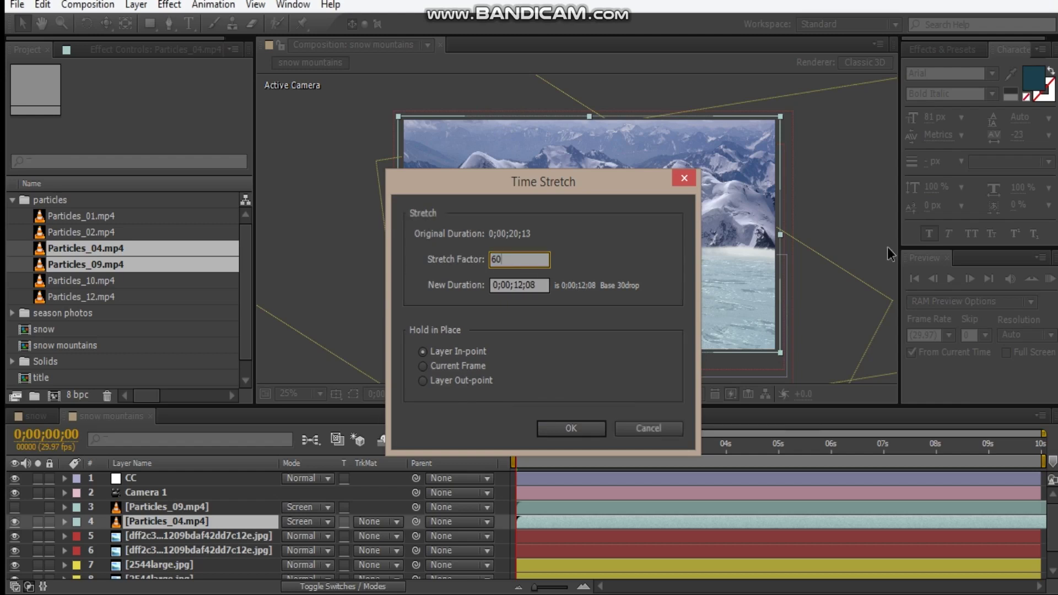
pyautogui.press('Return')
pyautogui.moveTo(948, 518); pyautogui.dragTo(842, 534)
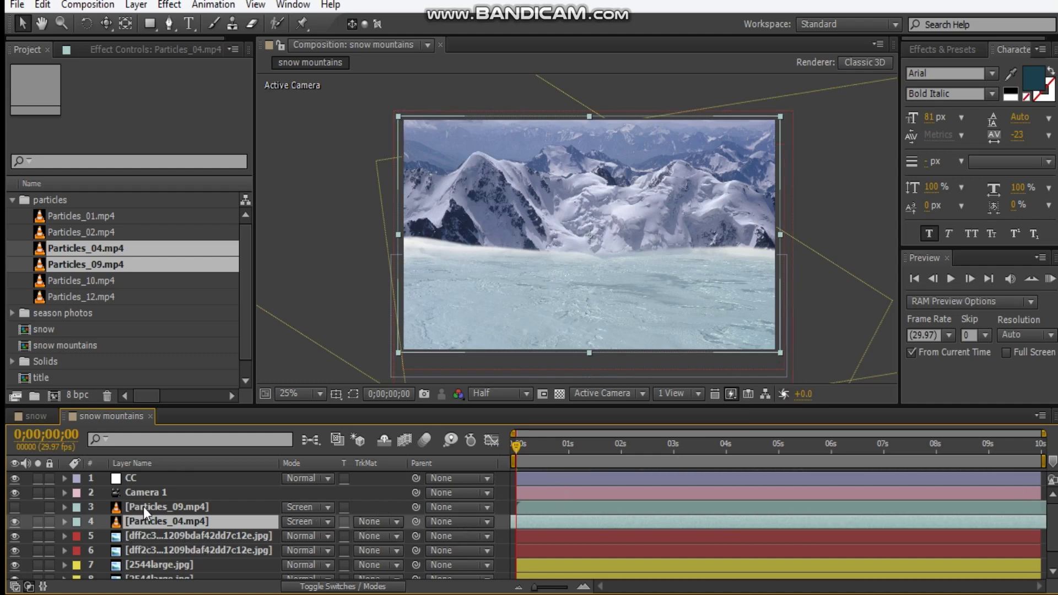
# Apply a Curves effect to Particles_04.mp4 and pull the middle of its RGB curve down.
pyautogui.click(137, 49)
pyautogui.rightClick(107, 185)
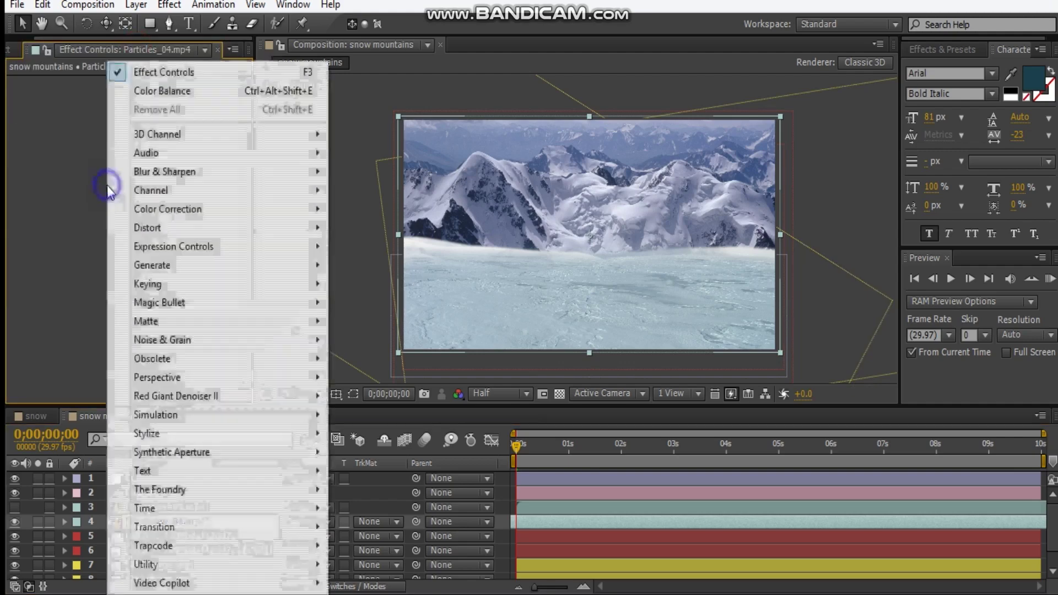
pyautogui.click(199, 214)
pyautogui.click(432, 359)
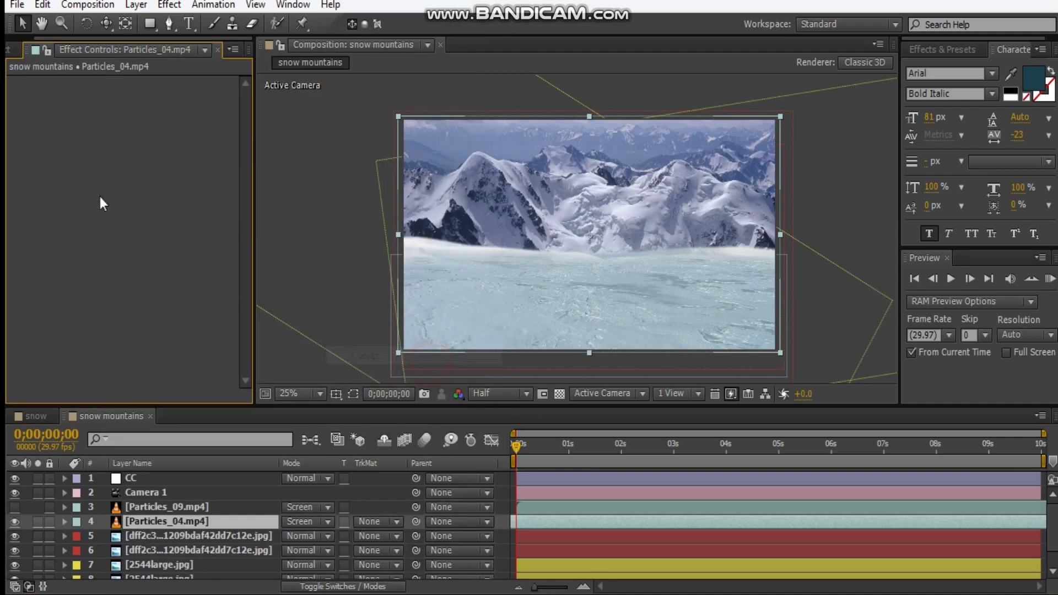
pyautogui.moveTo(110, 240); pyautogui.dragTo(116, 251)
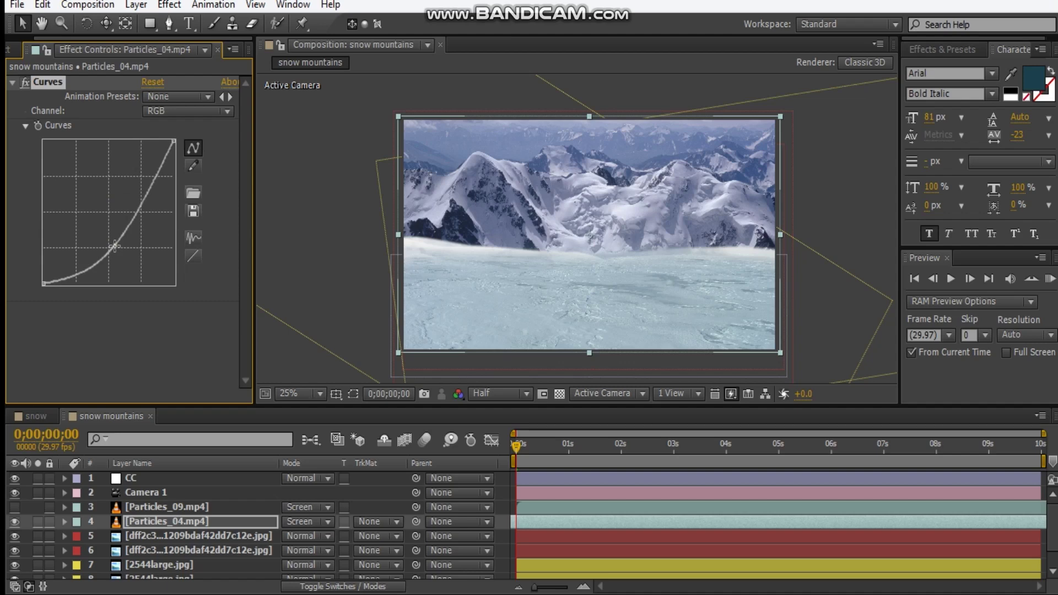
# Solo Particles_04.mp4 at Full resolution, bend its RGB curve upward to brighten the particles, and end the solo.
pyautogui.click(37, 521)
pyautogui.scroll(1, 603, 240)
pyautogui.scroll(-1, 603, 241)
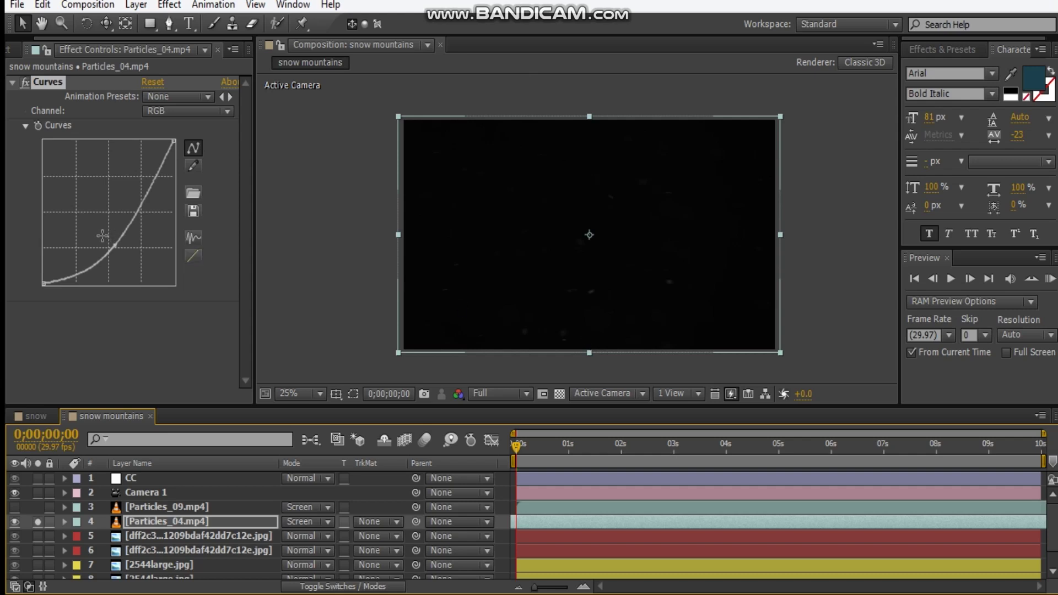
pyautogui.moveTo(114, 245); pyautogui.dragTo(58, 237)
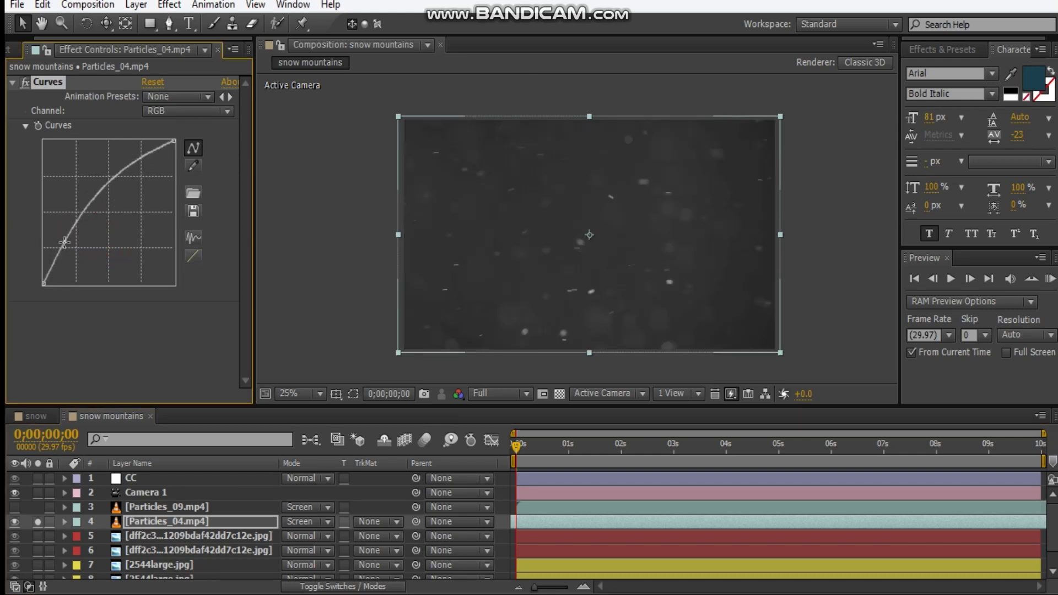
pyautogui.moveTo(66, 241); pyautogui.dragTo(61, 235)
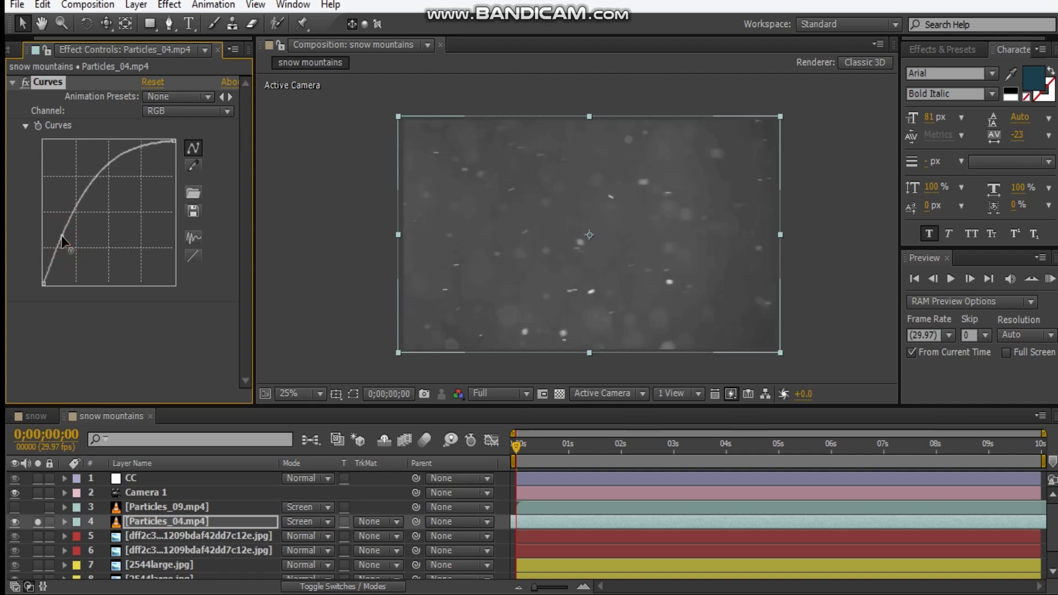
pyautogui.click(38, 522)
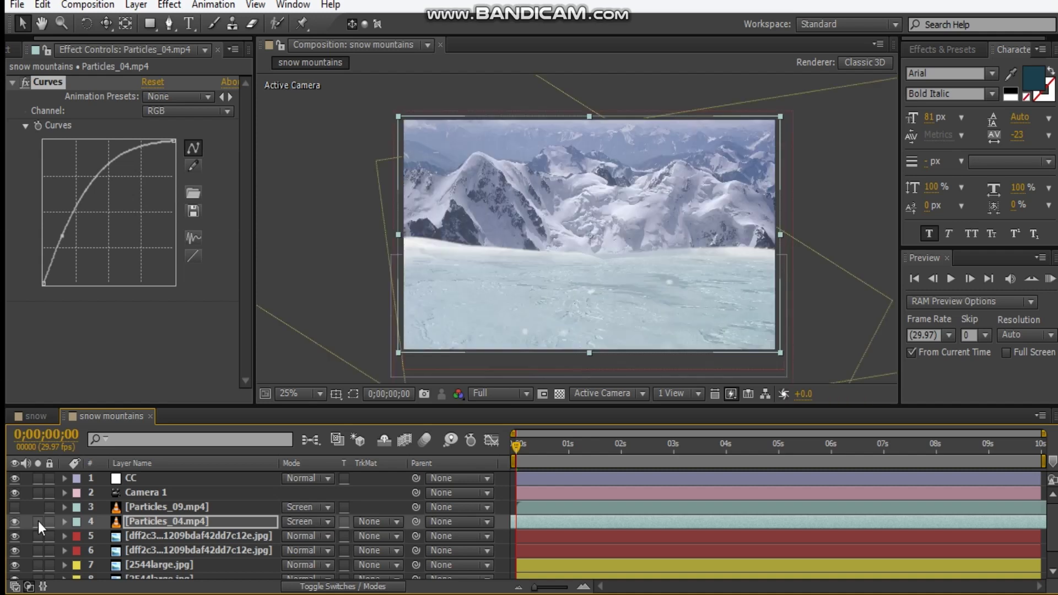
# Solo Particles_04.mp4 again and add a high upper curve point to steepen the curve and intensify the particle highlights.
pyautogui.click(38, 521)
pyautogui.moveTo(99, 166); pyautogui.dragTo(78, 160)
pyautogui.click(64, 236)
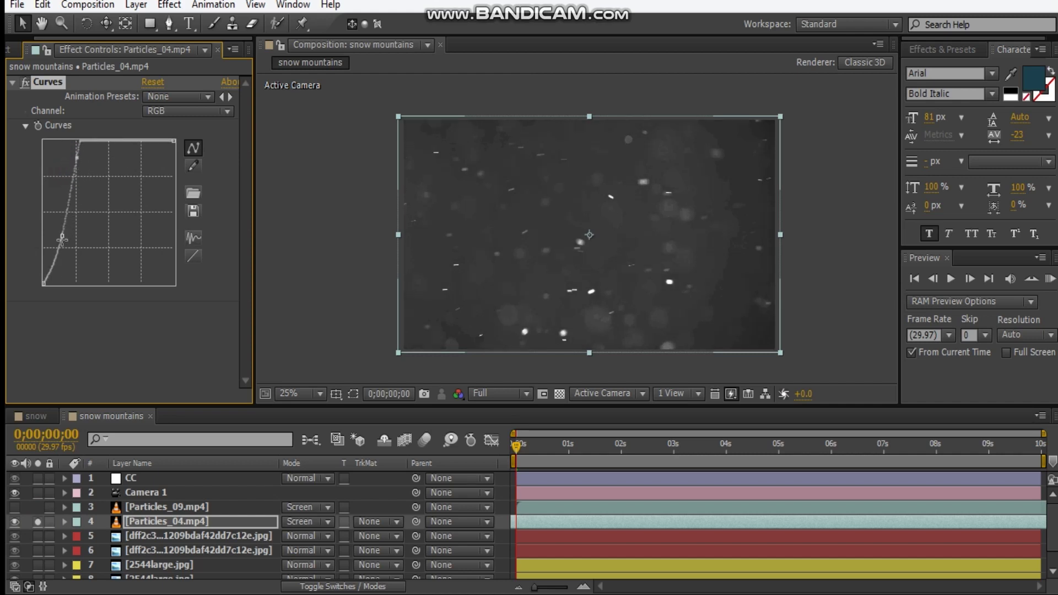
# Duplicate the Particles_04.mp4 layer and shift the upper copy in time against the original.
pyautogui.click(181, 526)
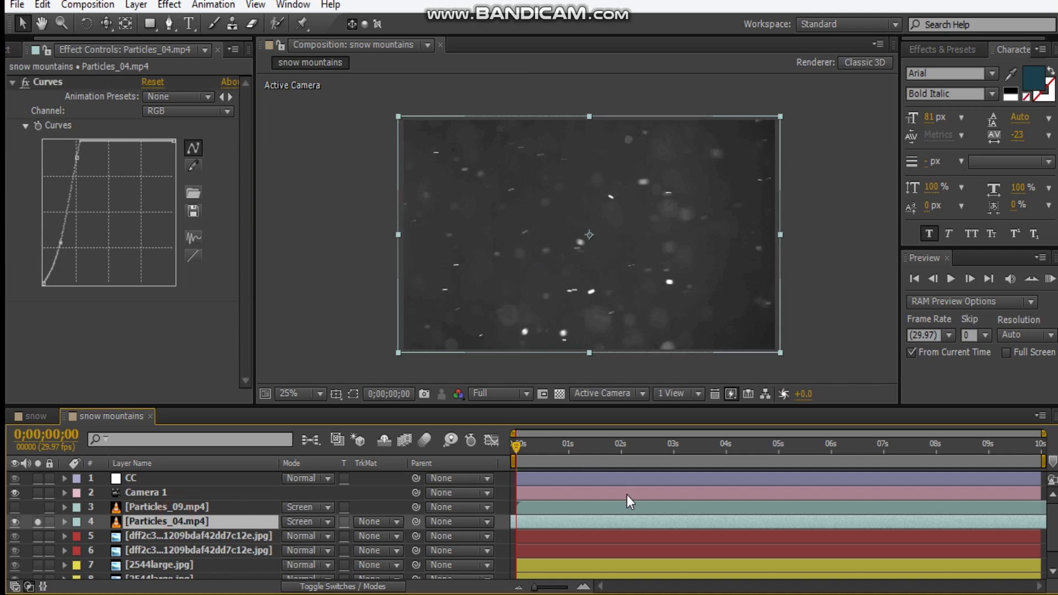
pyautogui.hotkey('ctrl', 'd')
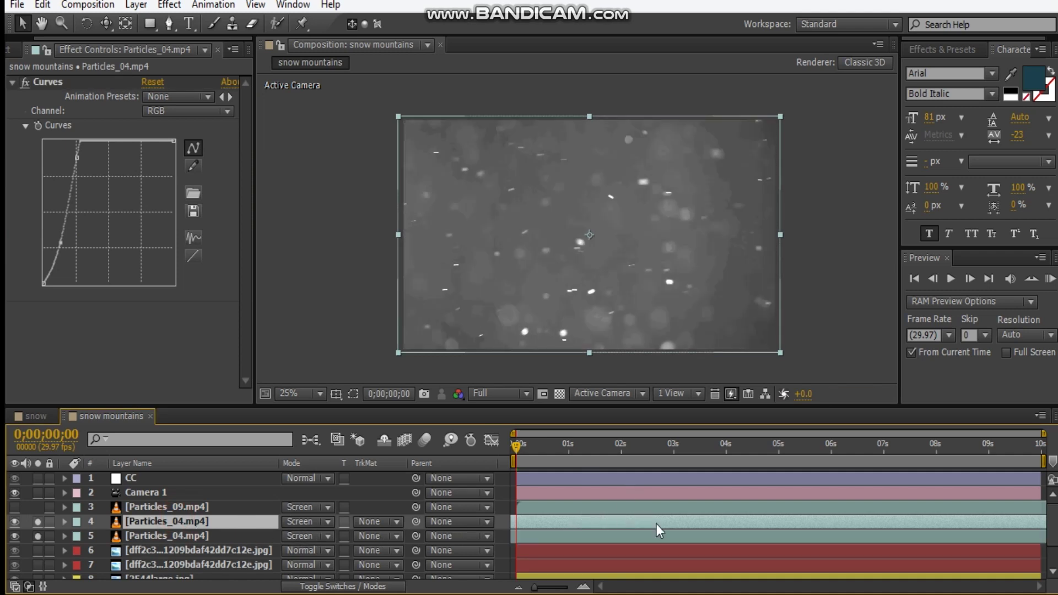
pyautogui.moveTo(564, 521); pyautogui.dragTo(657, 528)
pyautogui.click(748, 393)
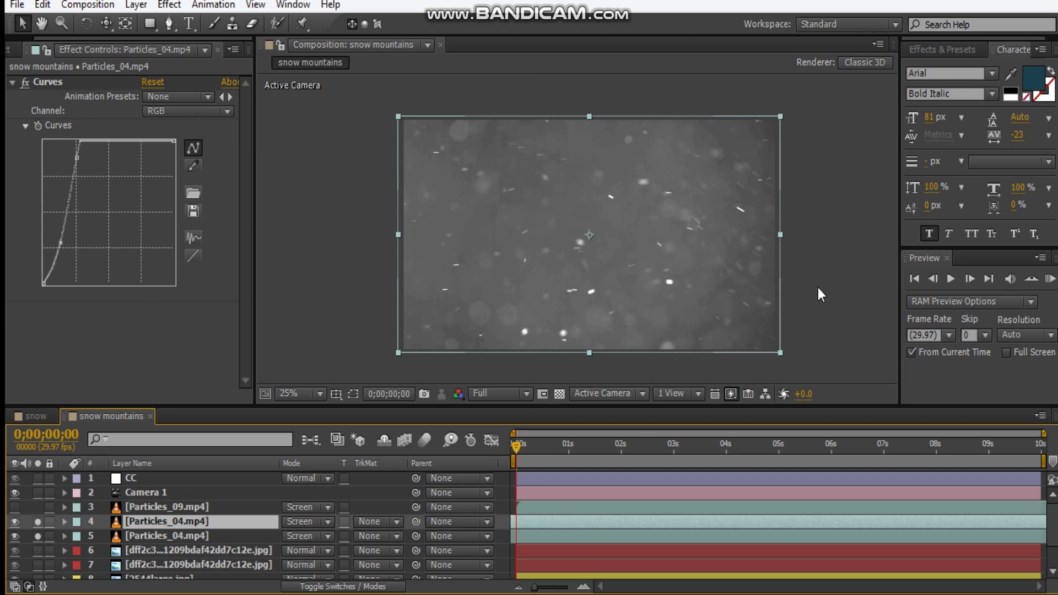
# Time-stretch the upper Particles_04.mp4 copy to a factor of 80 and slide the layer in time against the one below.
pyautogui.click(225, 520)
pyautogui.rightClick(225, 520)
pyautogui.moveTo(309, 65)
pyautogui.click(496, 105)
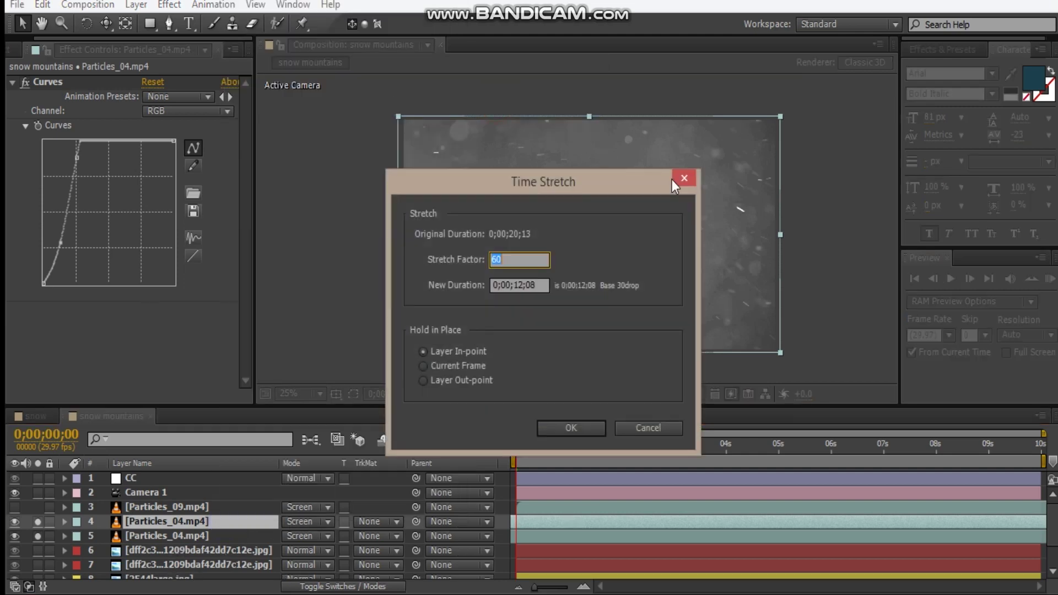
pyautogui.write('80')
pyautogui.press('Return')
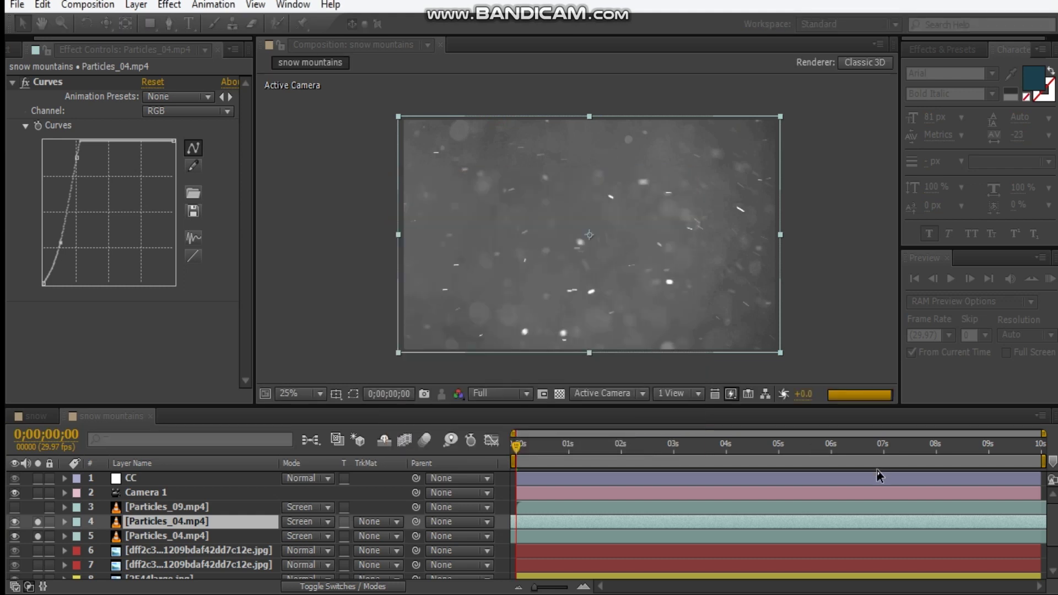
pyautogui.moveTo(608, 525); pyautogui.dragTo(541, 526)
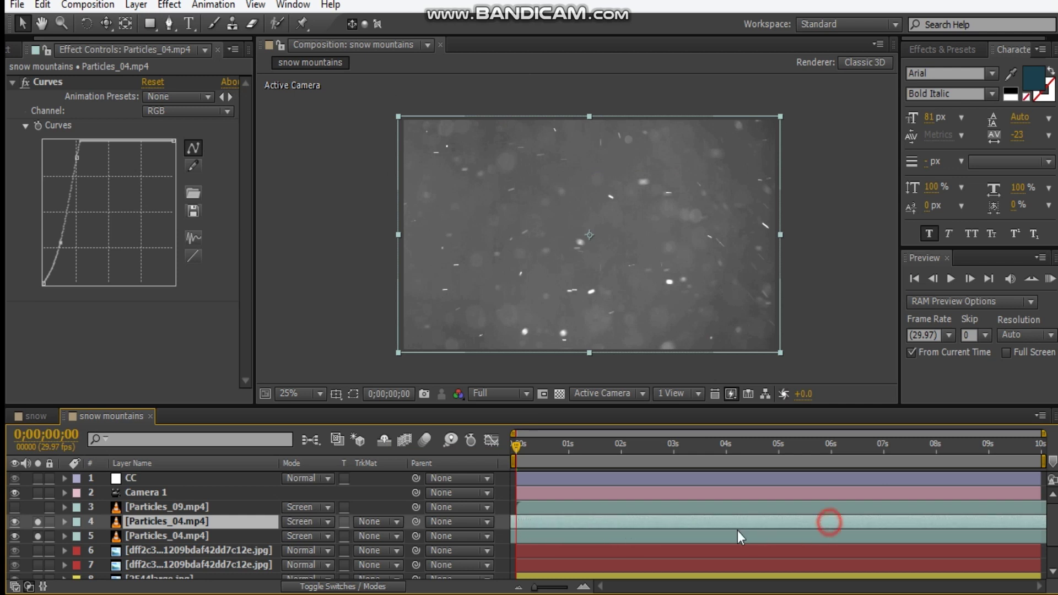
pyautogui.moveTo(567, 533)
pyautogui.mouseDown()
pyautogui.moveTo(555, 535)
pyautogui.moveTo(581, 535)
pyautogui.mouseUp()
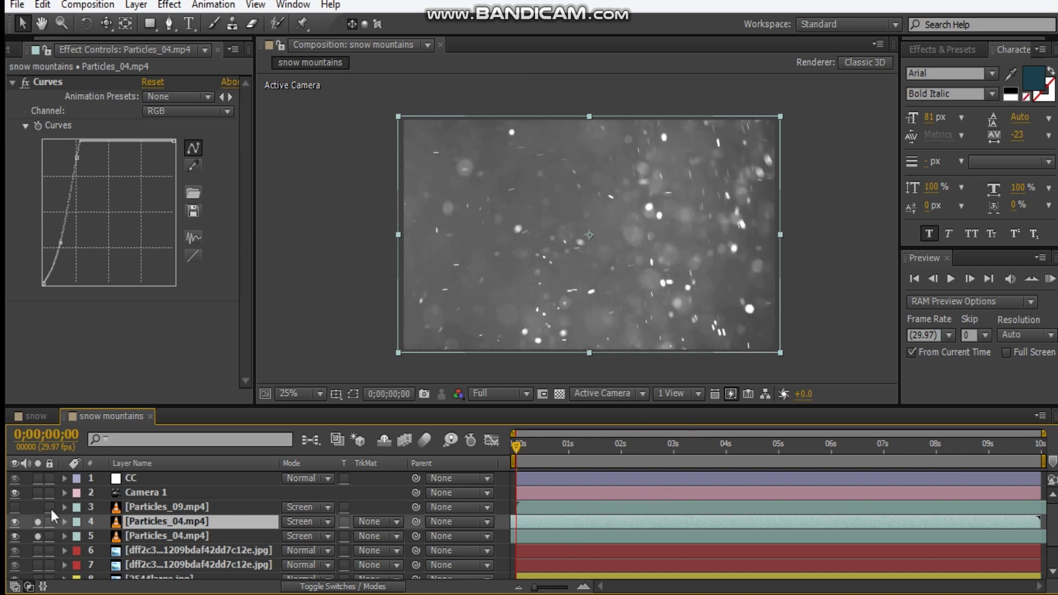
# Make Particles_09.mp4 visible and the only soloed layer, and apply Fast Blur with Repeat Edge Pixels on and Blurriness 118.
pyautogui.click(15, 507)
pyautogui.click(37, 507)
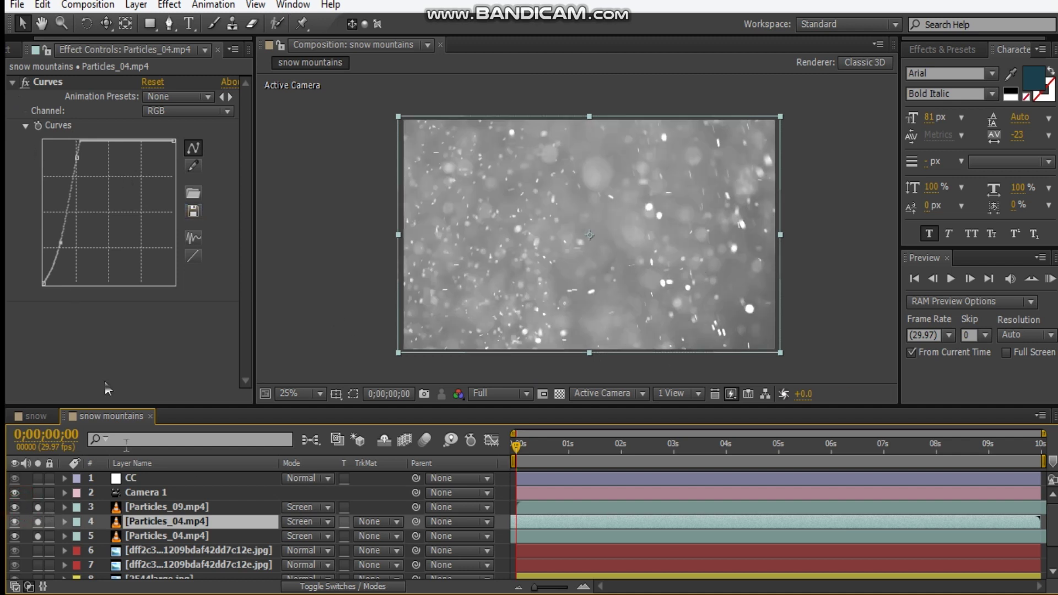
pyautogui.click(161, 506)
pyautogui.rightClick(110, 180)
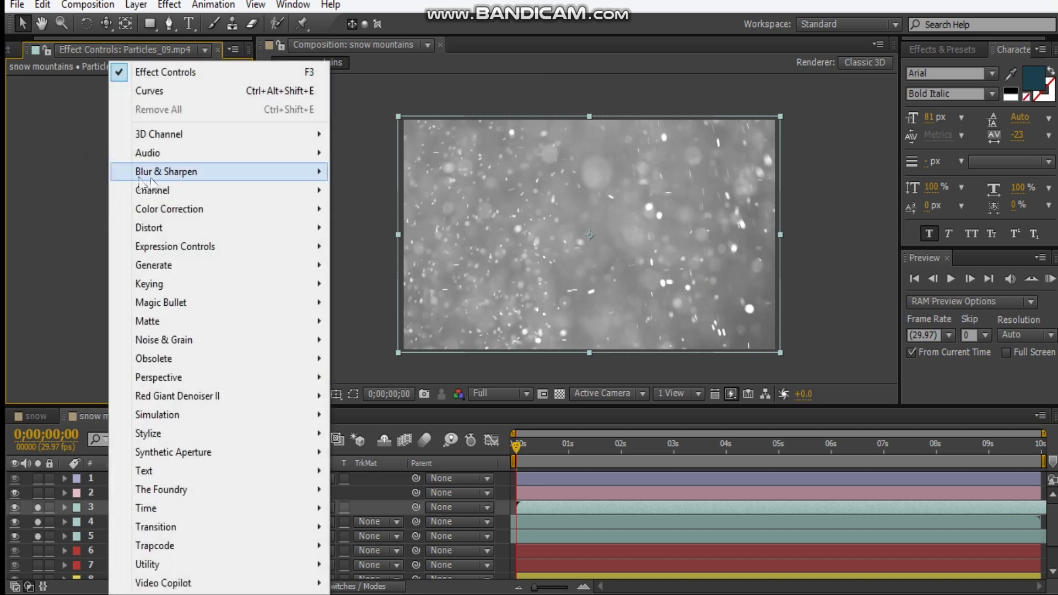
pyautogui.moveTo(160, 173)
pyautogui.click(380, 358)
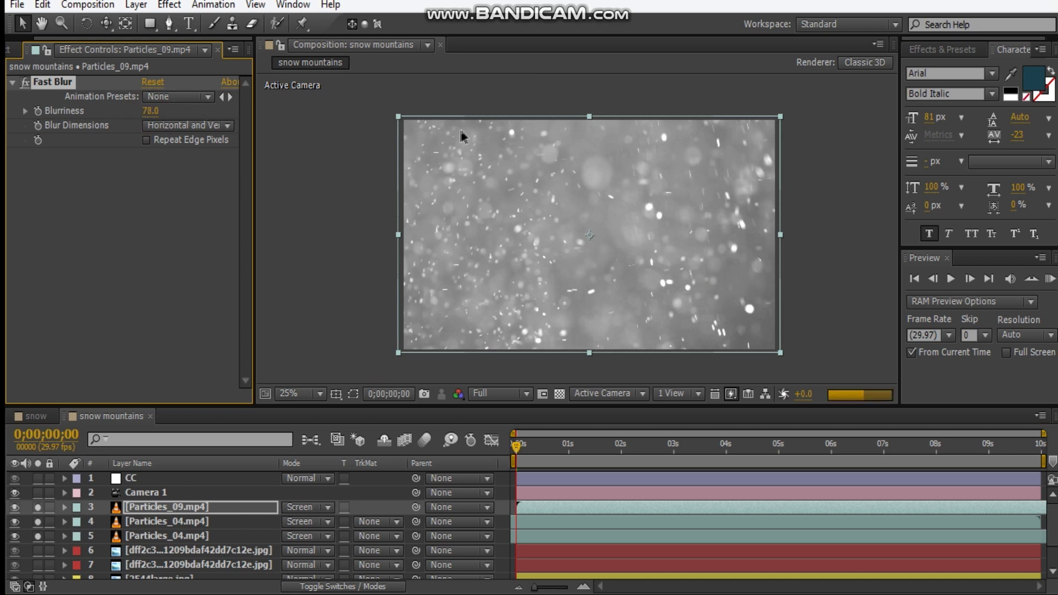
pyautogui.click(146, 140)
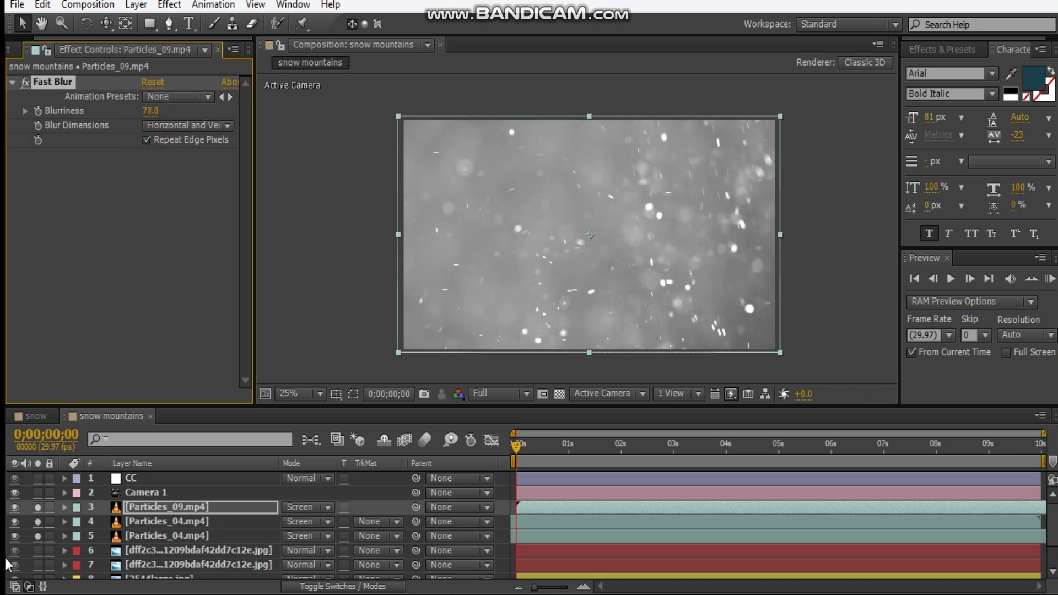
pyautogui.moveTo(43, 521); pyautogui.dragTo(36, 537)
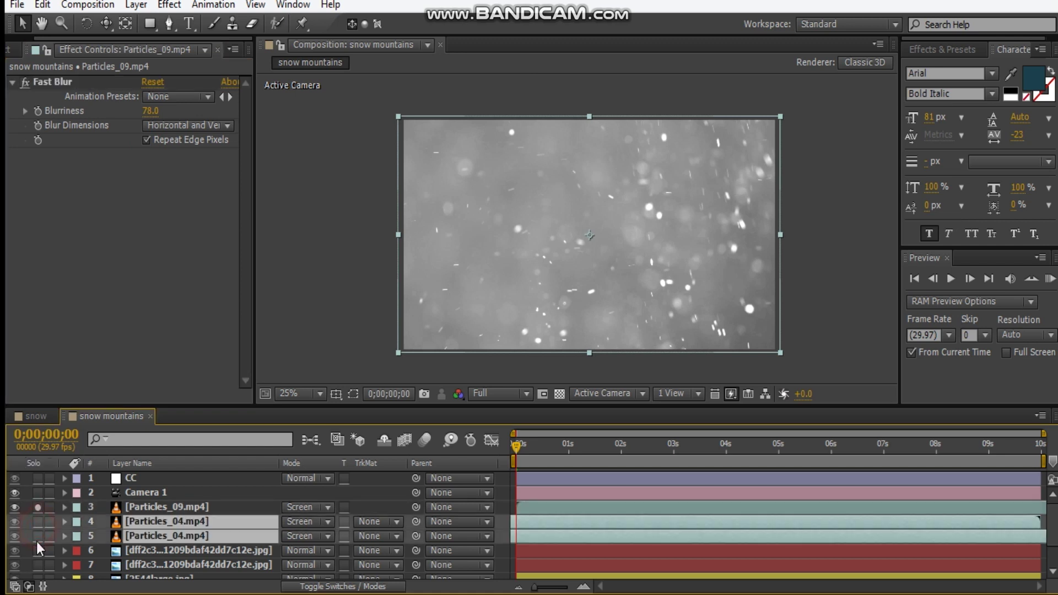
pyautogui.moveTo(151, 111); pyautogui.dragTo(175, 114)
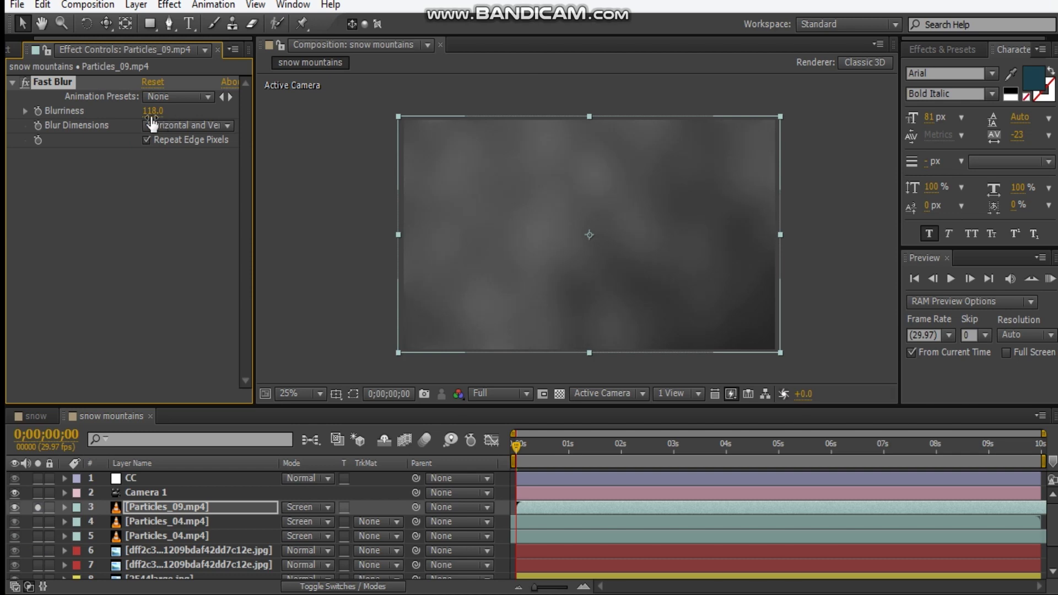
# Add a Curves effect to Particles_09.mp4, bend its RGB curve upward with two points, and set the Fast Blur Blurriness to 194.
pyautogui.rightClick(100, 220)
pyautogui.moveTo(226, 209)
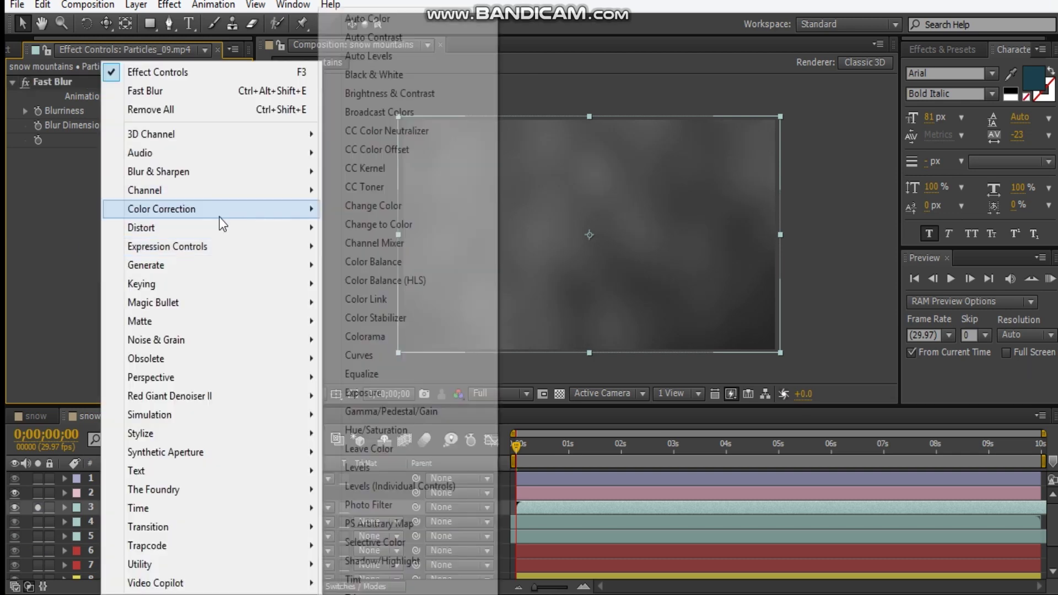
pyautogui.click(401, 357)
pyautogui.moveTo(101, 293); pyautogui.dragTo(64, 320)
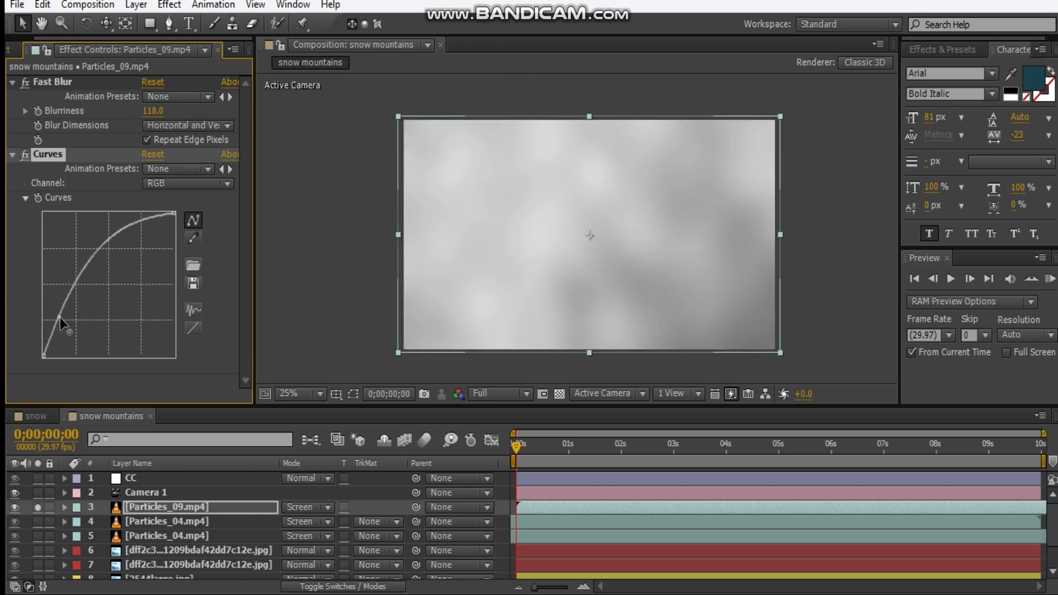
pyautogui.moveTo(127, 262); pyautogui.dragTo(109, 248)
pyautogui.click(108, 247)
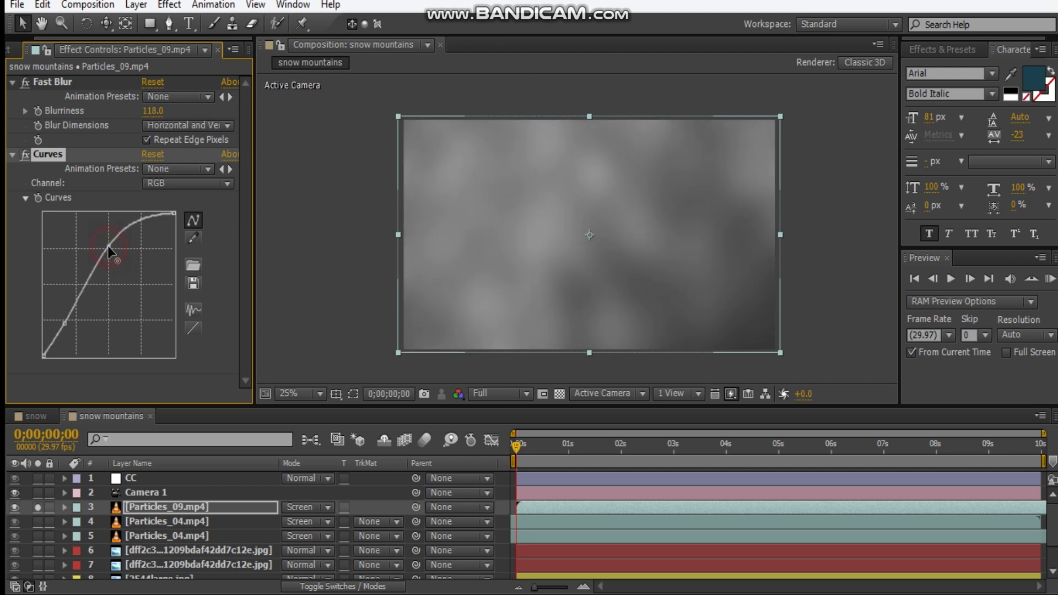
pyautogui.moveTo(148, 111); pyautogui.dragTo(191, 110)
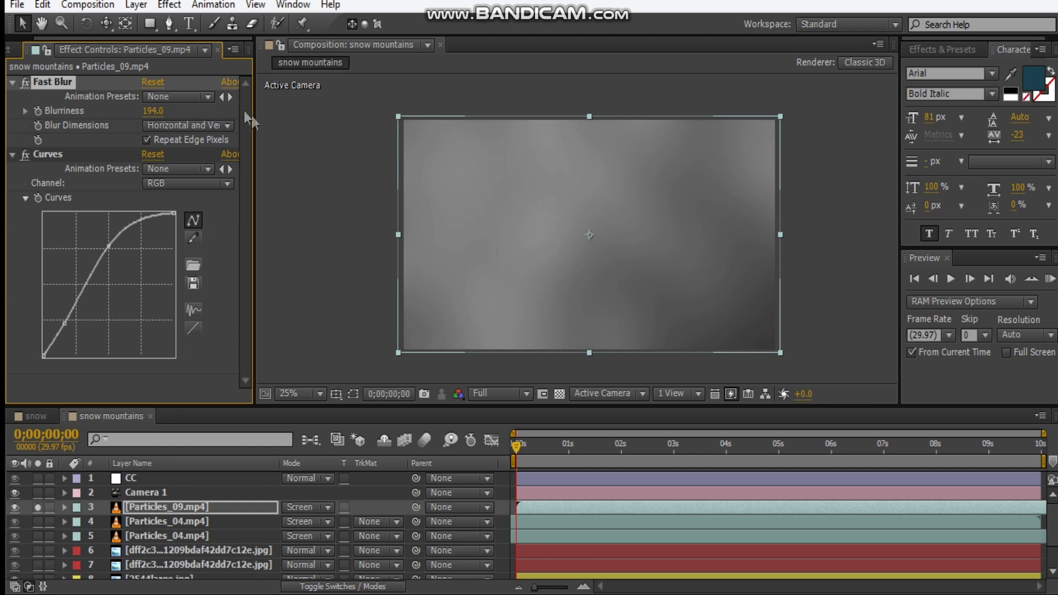
# Time-stretch the Particles_09.mp4 layer to a stretch factor of 50.
pyautogui.click(320, 233)
pyautogui.click(560, 508)
pyautogui.click(392, 509)
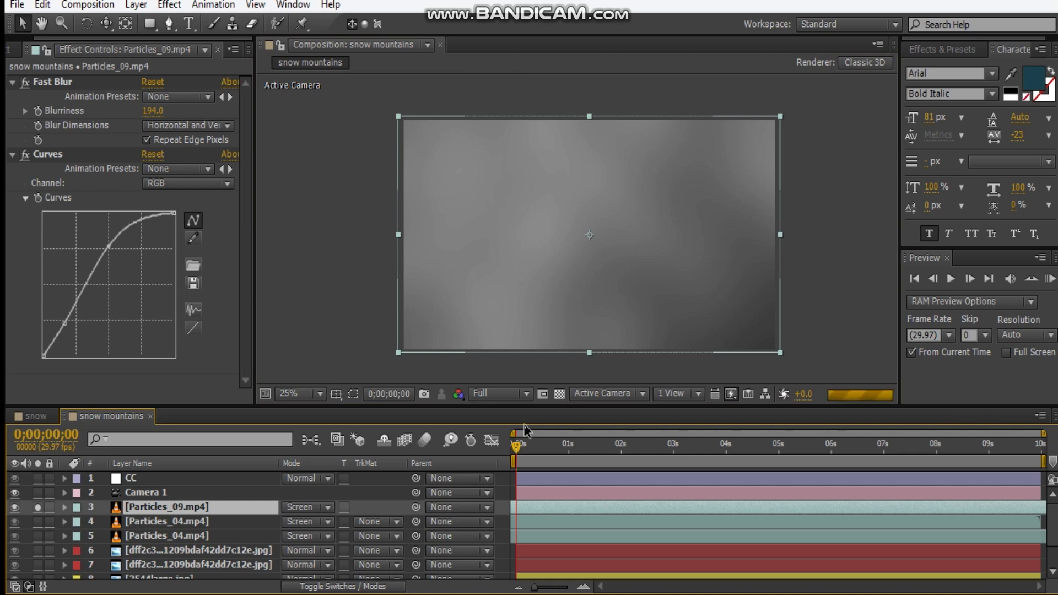
pyautogui.rightClick(155, 511)
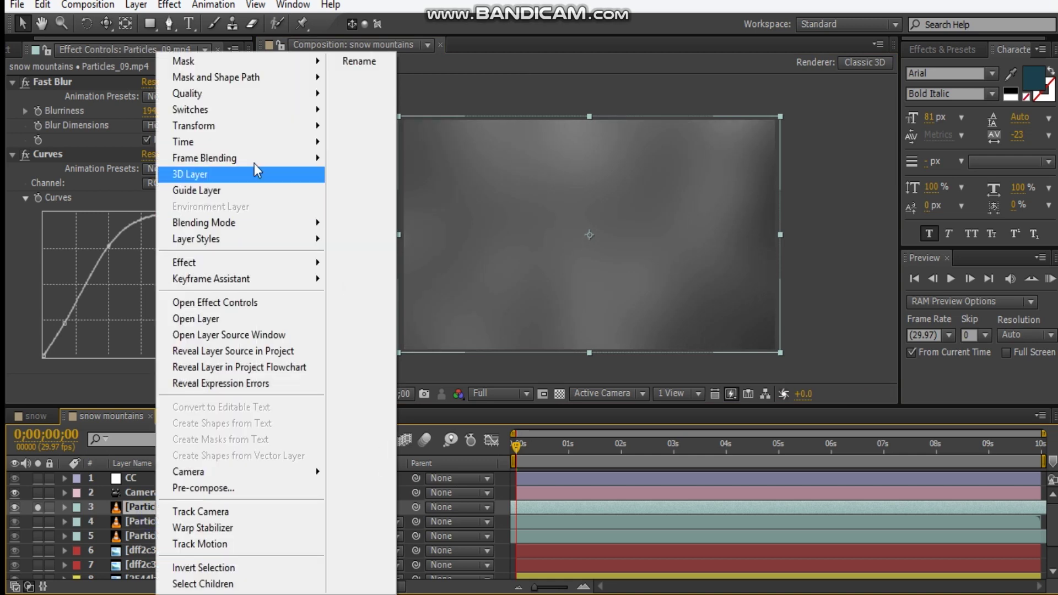
pyautogui.moveTo(245, 142)
pyautogui.click(405, 177)
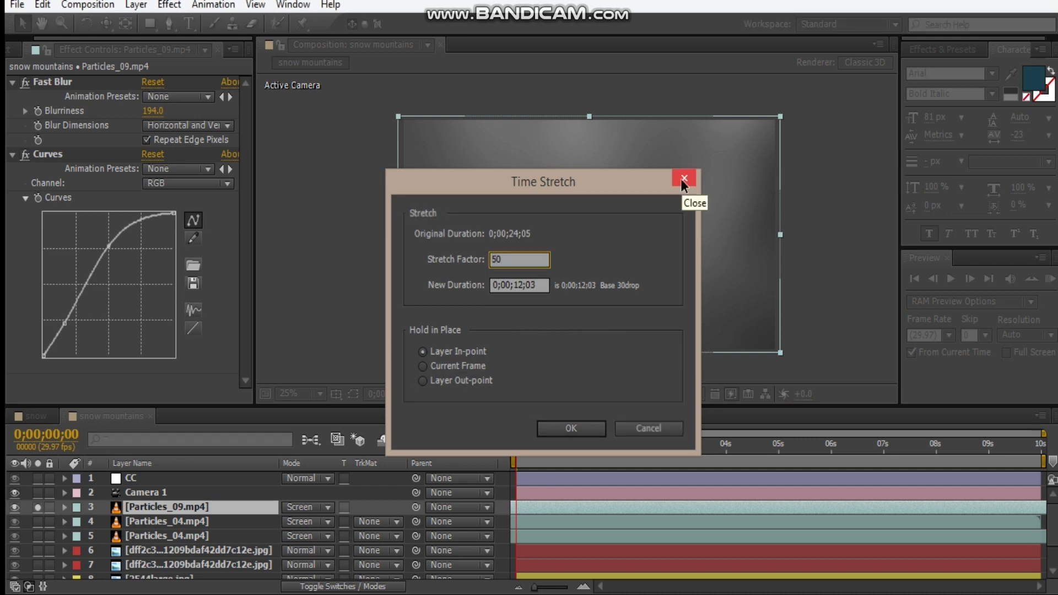
pyautogui.click(682, 180)
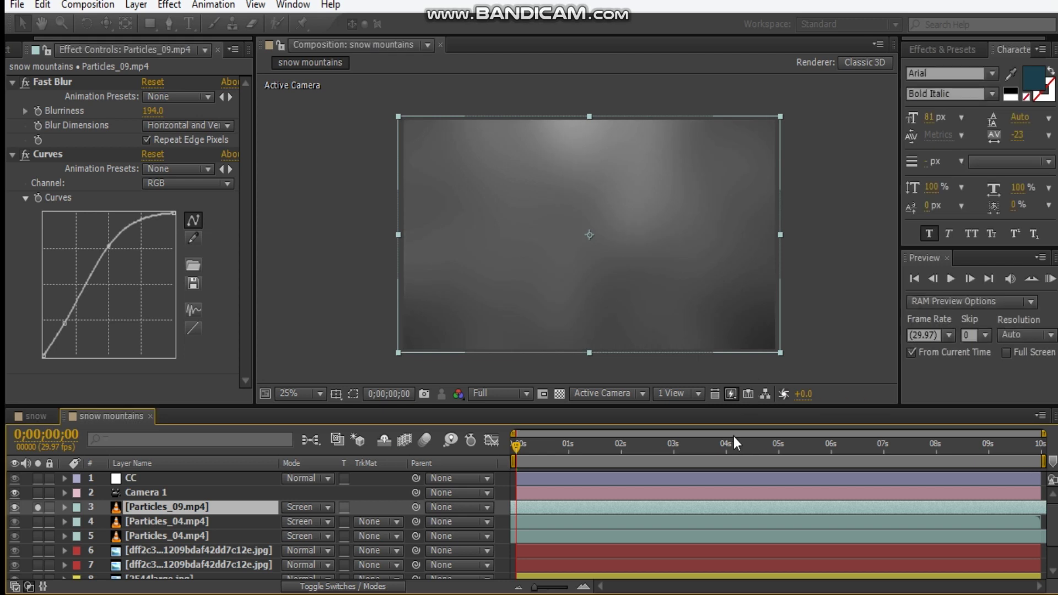
# Slide the Particles_09.mp4 layer in time and end its solo to show the full scene.
pyautogui.moveTo(653, 507); pyautogui.dragTo(729, 507)
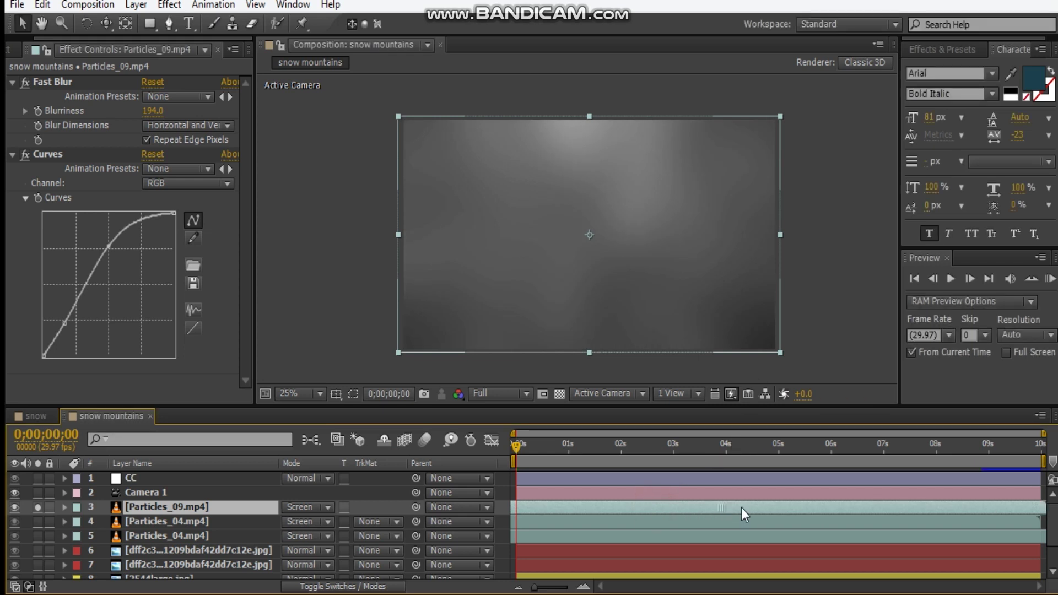
pyautogui.click(822, 303)
pyautogui.click(37, 506)
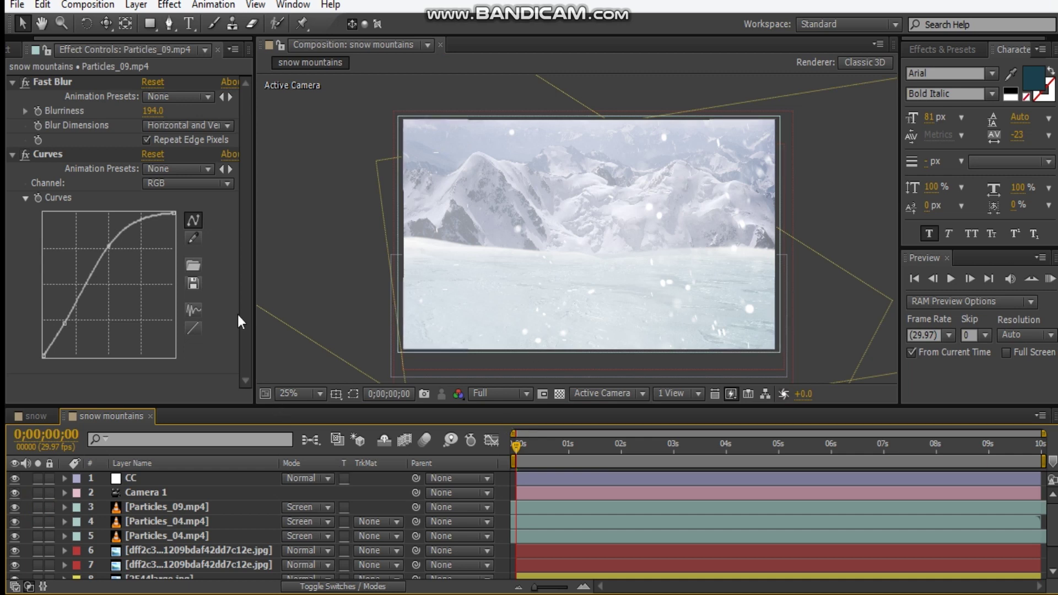
# Apply a Curves effect to the CC adjustment layer and pull the lower part of its RGB curve down.
pyautogui.click(202, 479)
pyautogui.rightClick(94, 243)
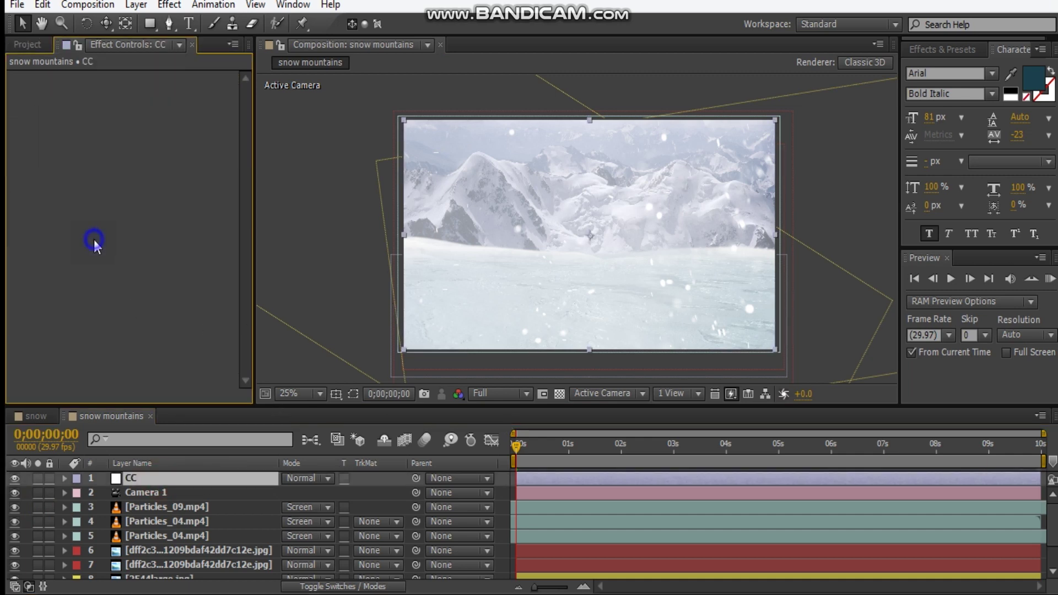
pyautogui.moveTo(243, 215)
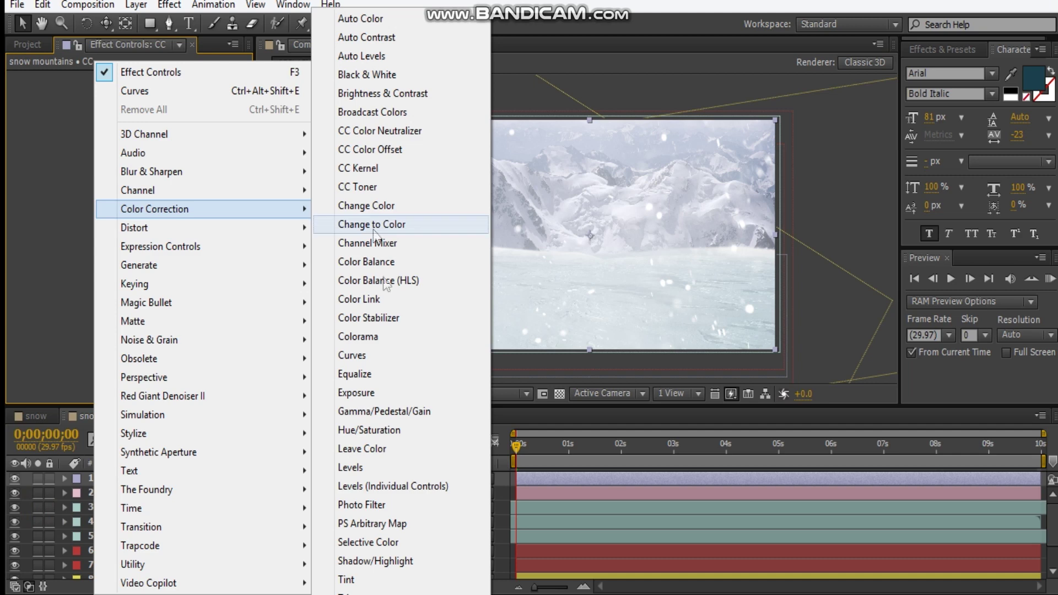
pyautogui.click(386, 358)
pyautogui.moveTo(82, 245); pyautogui.dragTo(79, 264)
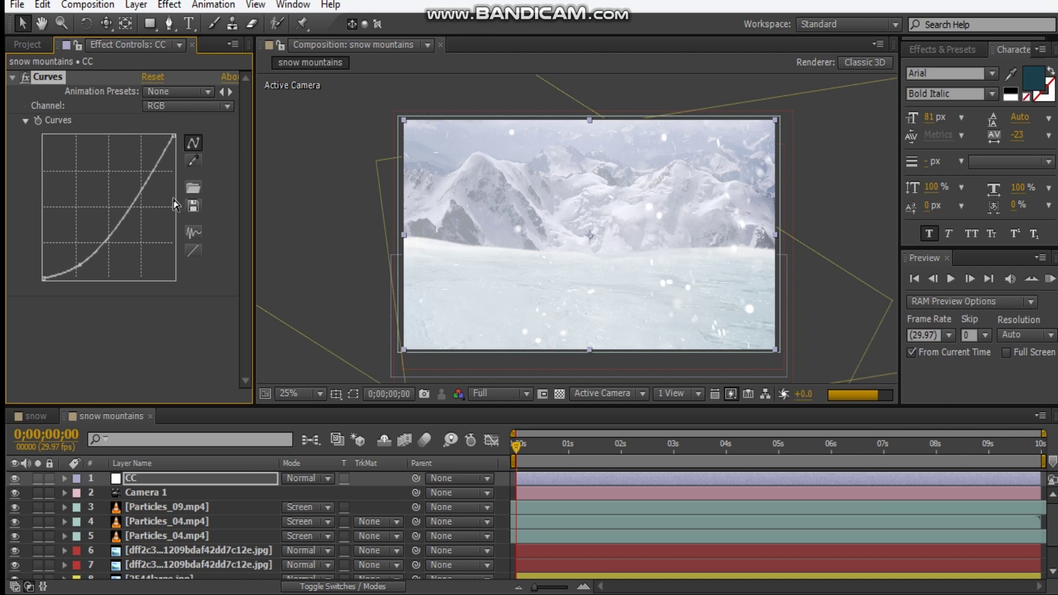
# Set the preview resolution to Third and pull the upper part of the CC layer's RGB curve down to darken the scene.
pyautogui.click(481, 393)
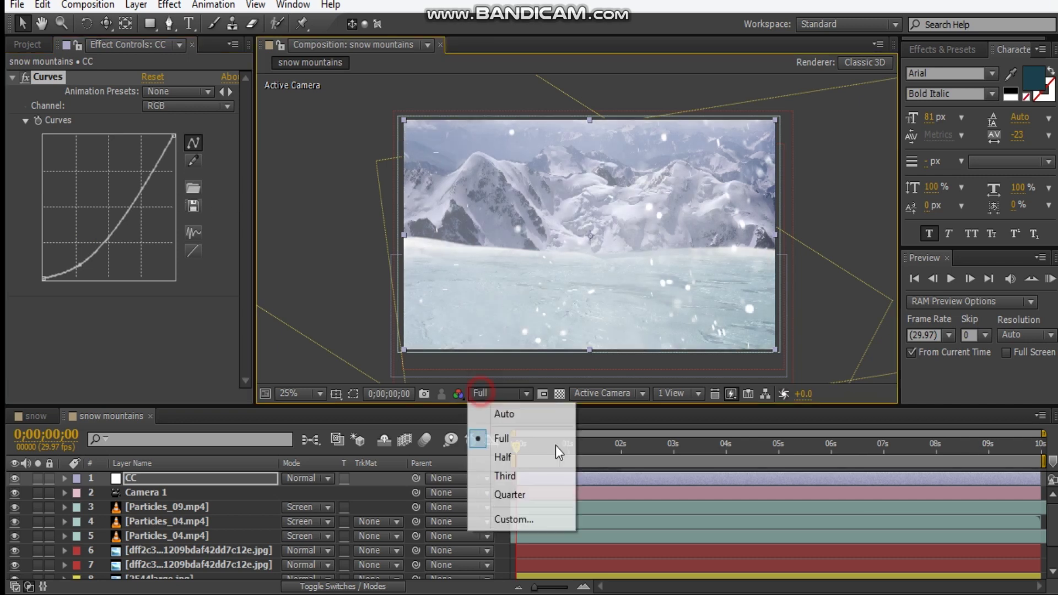
pyautogui.click(524, 476)
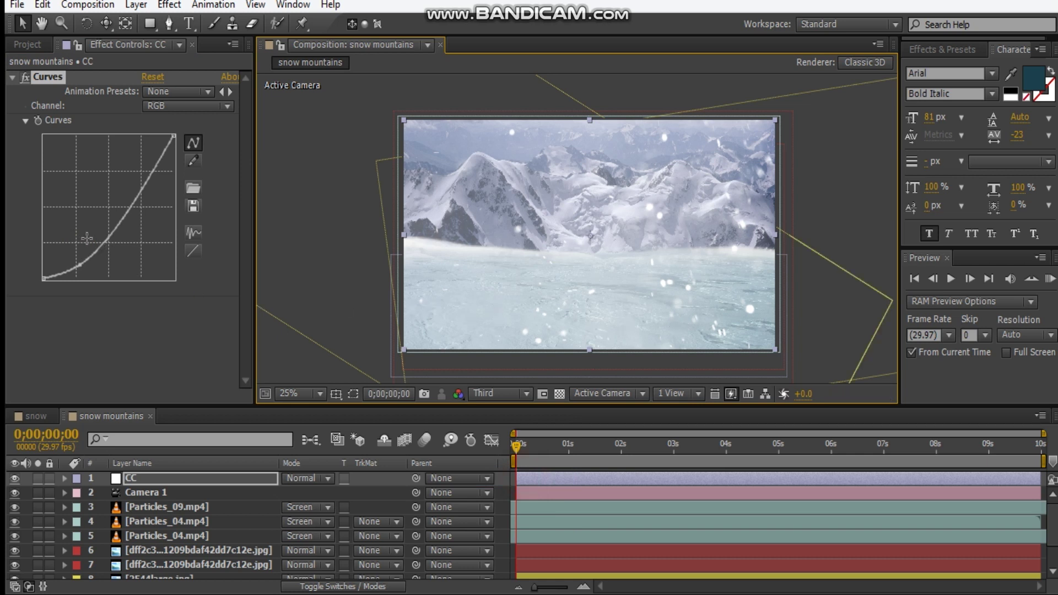
pyautogui.moveTo(134, 198); pyautogui.dragTo(149, 212)
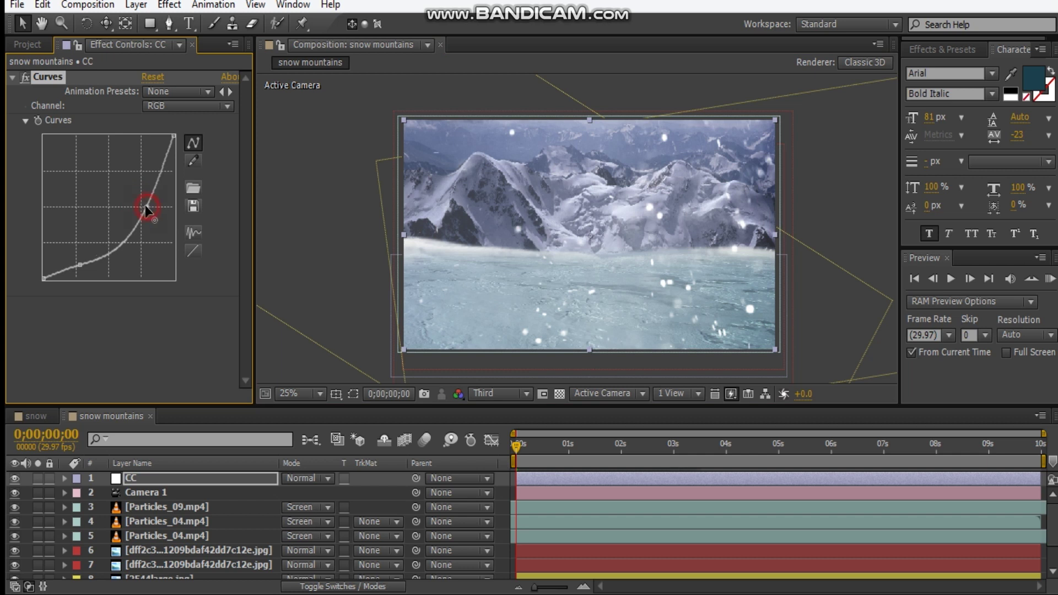
# Lower the midpoint of the Red curve slightly in the CC layer's Curves effect.
pyautogui.click(187, 105)
pyautogui.click(177, 141)
pyautogui.click(106, 217)
pyautogui.moveTo(107, 218); pyautogui.dragTo(108, 219)
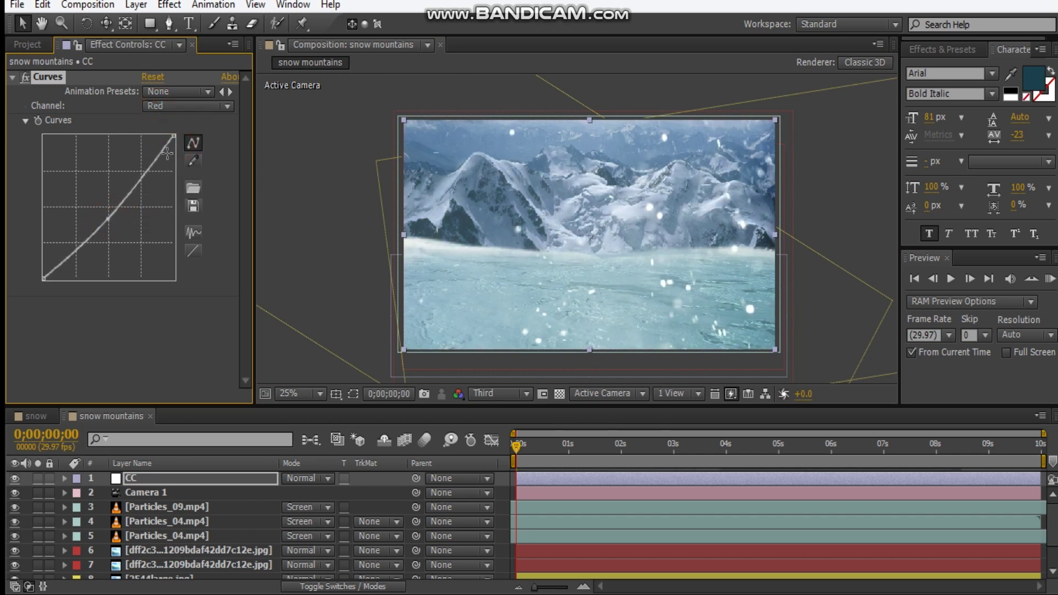
# Raise the midpoint of the Blue curve slightly in the CC layer's Curves effect.
pyautogui.click(188, 106)
pyautogui.click(179, 181)
pyautogui.moveTo(103, 205); pyautogui.dragTo(105, 204)
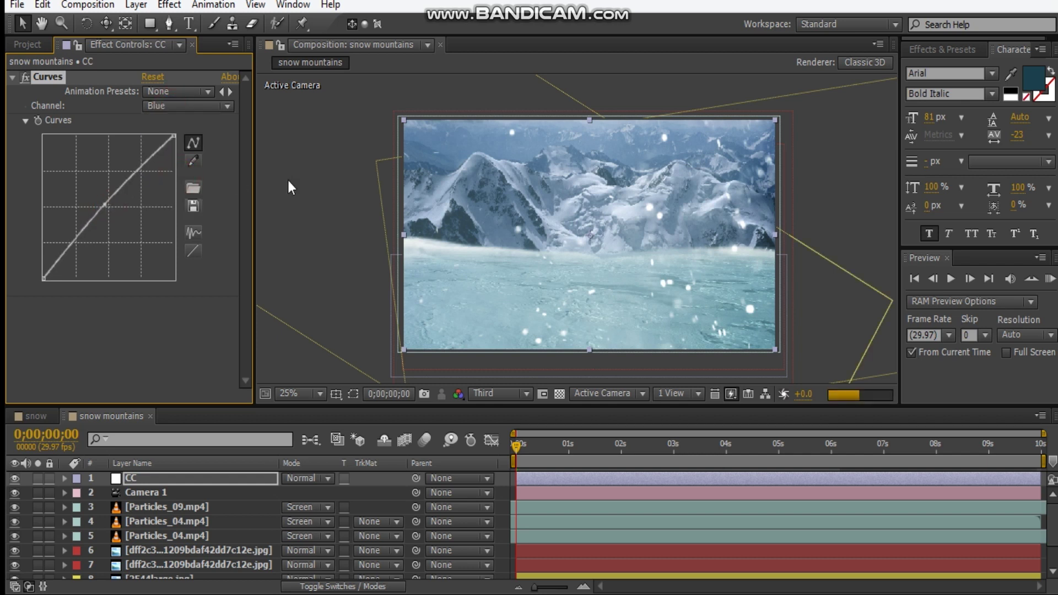
# Check the Green curve of the CC layer and move the Red curve's midpoint slightly back up.
pyautogui.click(200, 108)
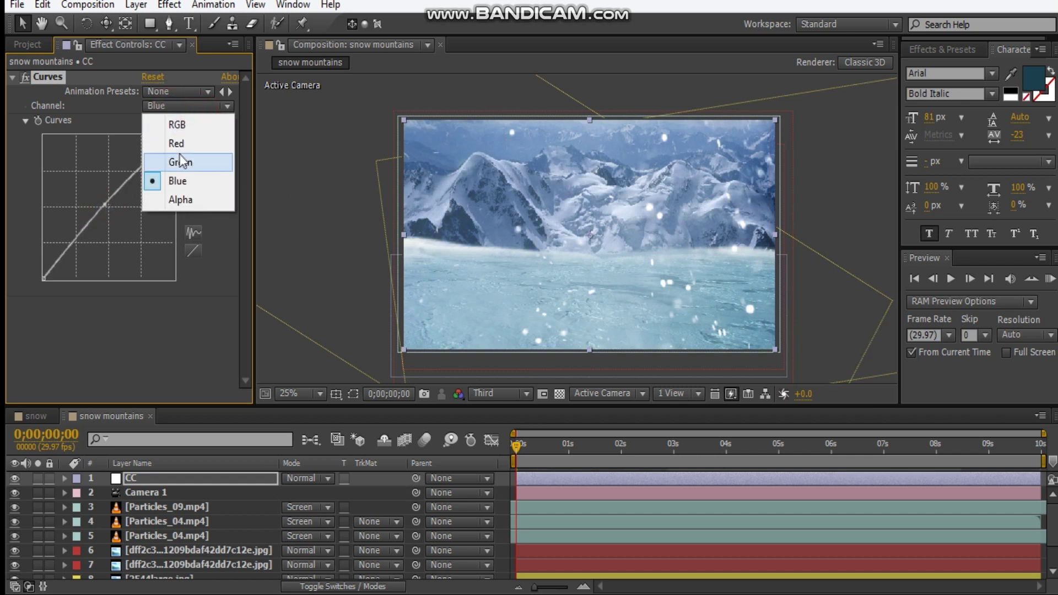
pyautogui.click(179, 162)
pyautogui.click(176, 115)
pyautogui.click(187, 106)
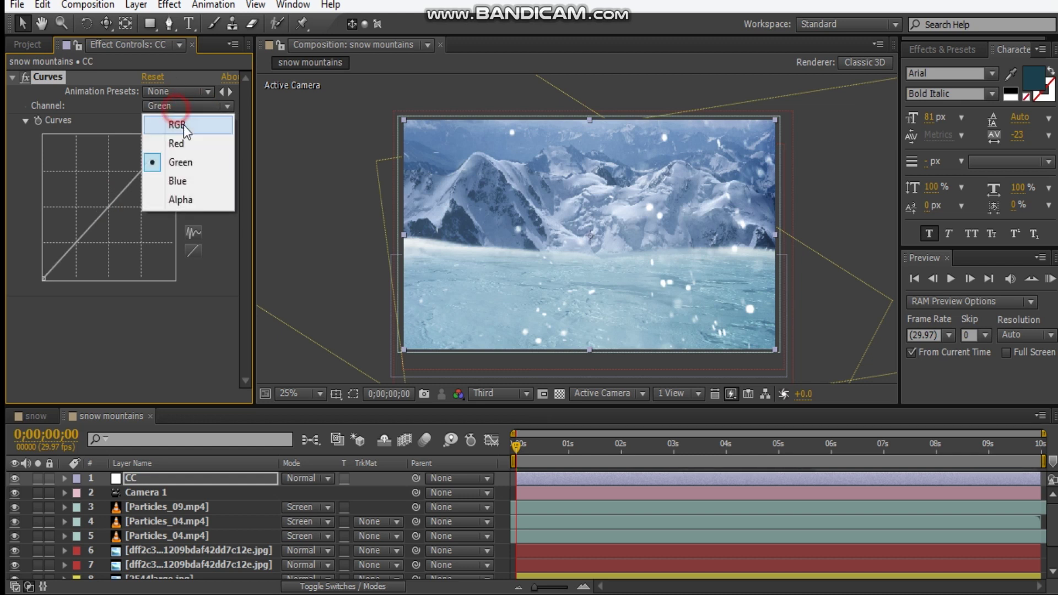
pyautogui.click(177, 143)
pyautogui.moveTo(108, 218); pyautogui.dragTo(110, 212)
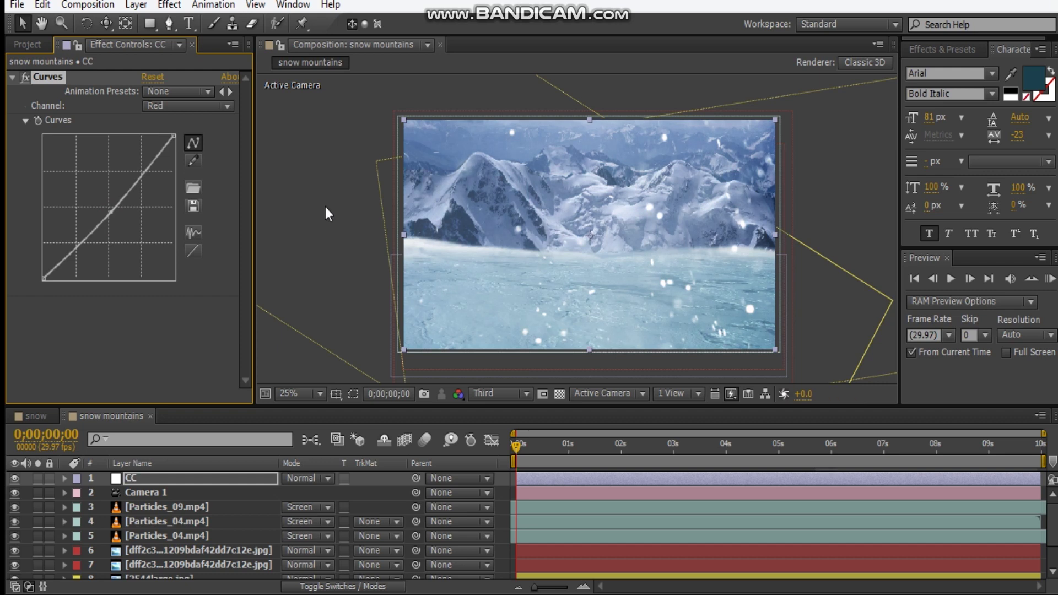
# Add a Tint effect to the CC layer, place it above Curves, and set Amount to Tint to 22%.
pyautogui.click(356, 108)
pyautogui.scroll(2, 509, 233)
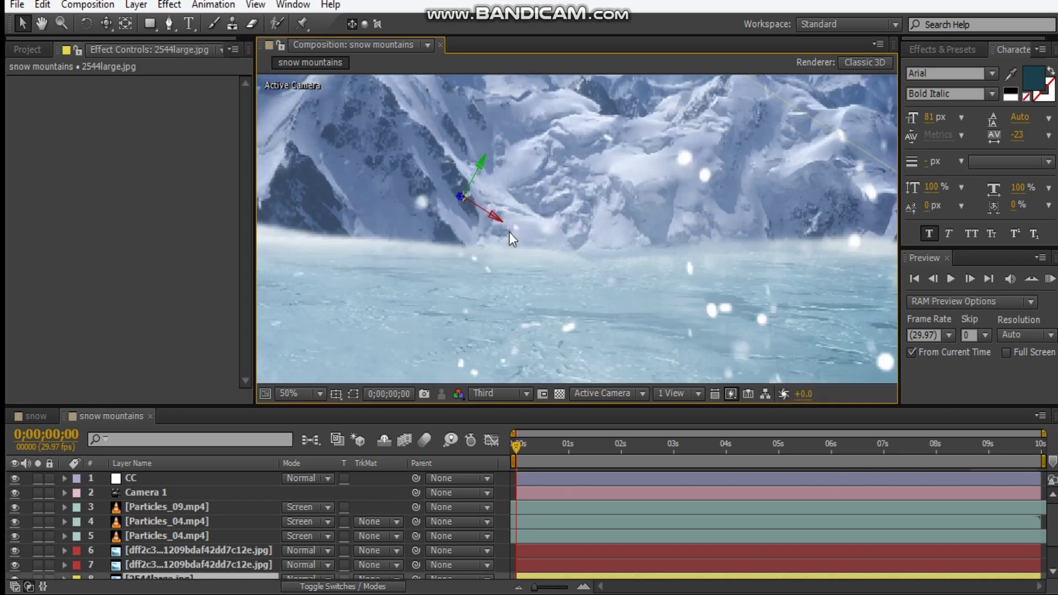
pyautogui.scroll(-2, 519, 266)
pyautogui.click(156, 479)
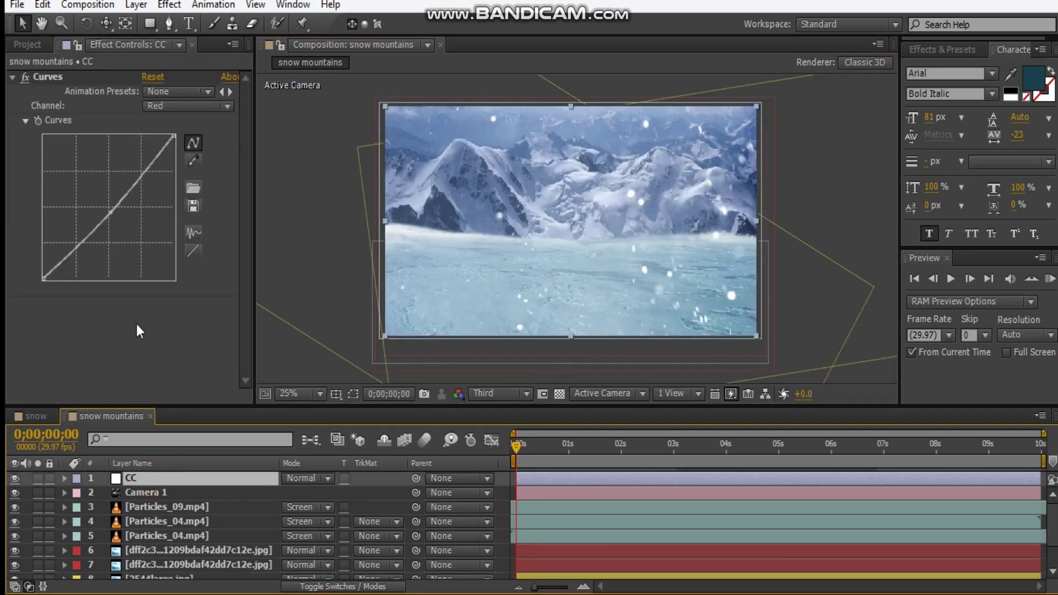
pyautogui.rightClick(149, 327)
pyautogui.moveTo(205, 208)
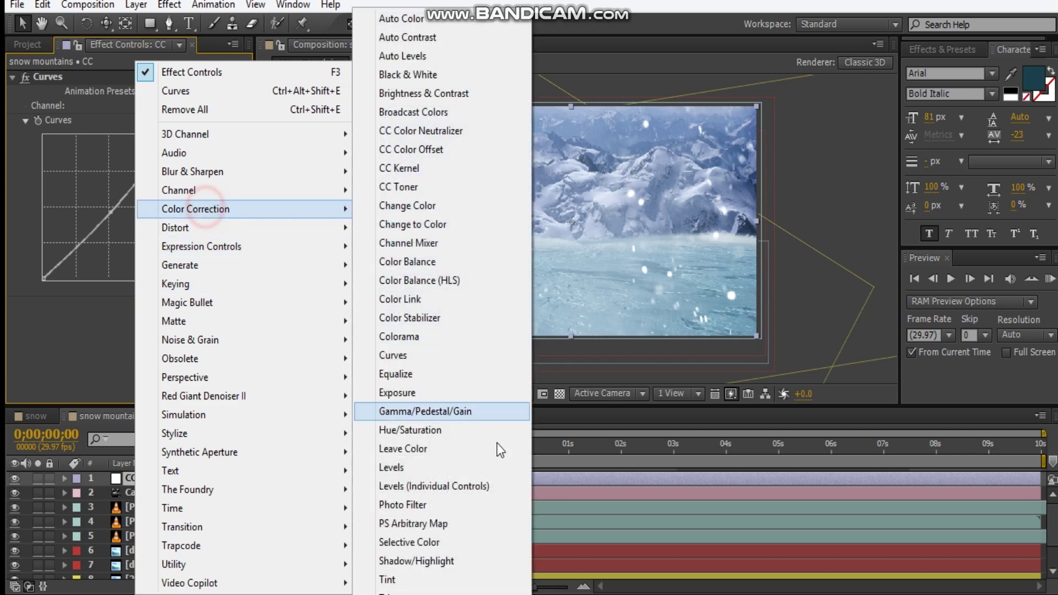
pyautogui.click(444, 578)
pyautogui.moveTo(45, 309); pyautogui.dragTo(50, 75)
pyautogui.moveTo(154, 137); pyautogui.dragTo(103, 146)
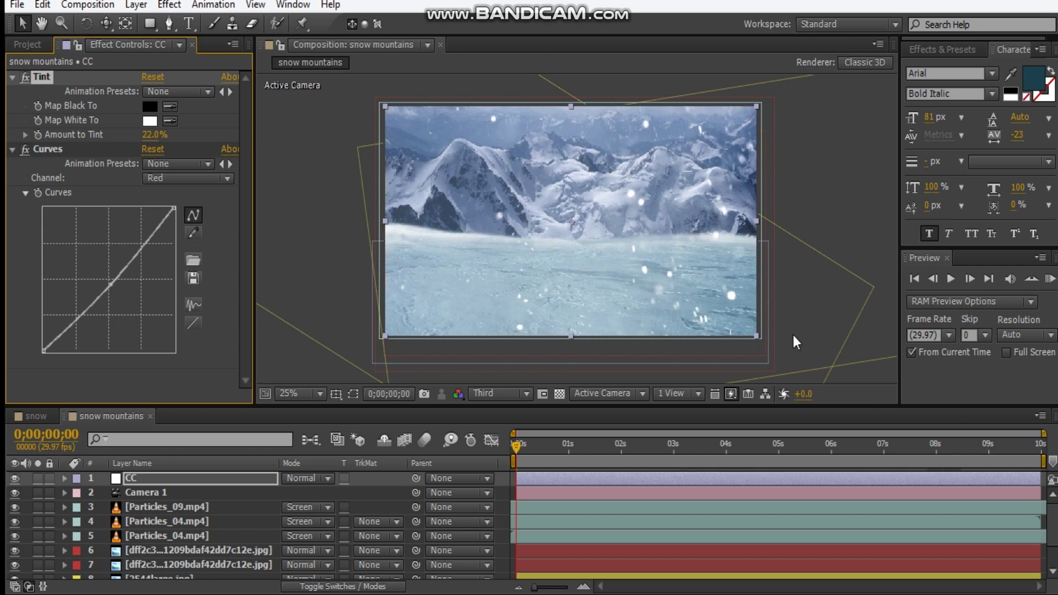
# Switch the CC layer's Curves to the RGB channel, then duplicate the effect and reset the copy.
pyautogui.click(884, 385)
pyautogui.click(166, 178)
pyautogui.click(159, 195)
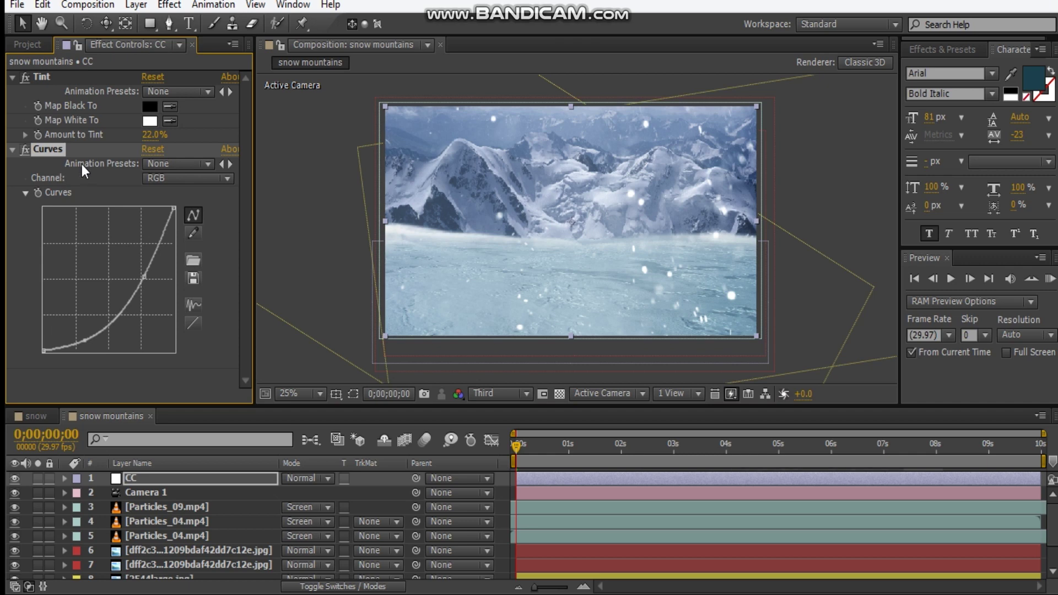
pyautogui.hotkey('ctrl', 'd')
pyautogui.click(154, 183)
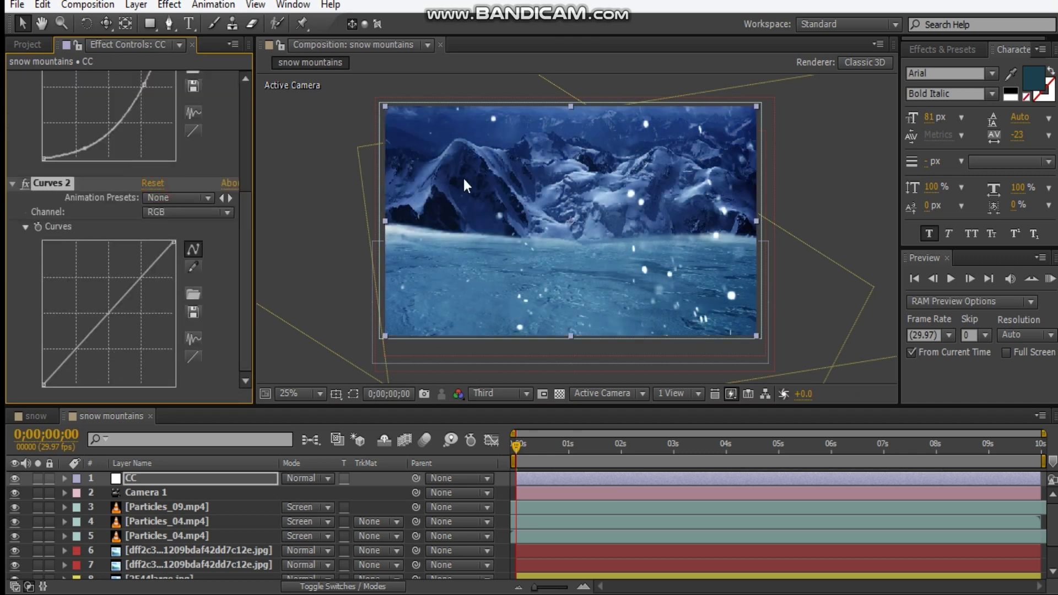
# Darken the image slightly in Curves 2 by pulling a shadow point and a highlight point just below the RGB curve's diagonal.
pyautogui.moveTo(99, 328); pyautogui.dragTo(88, 367)
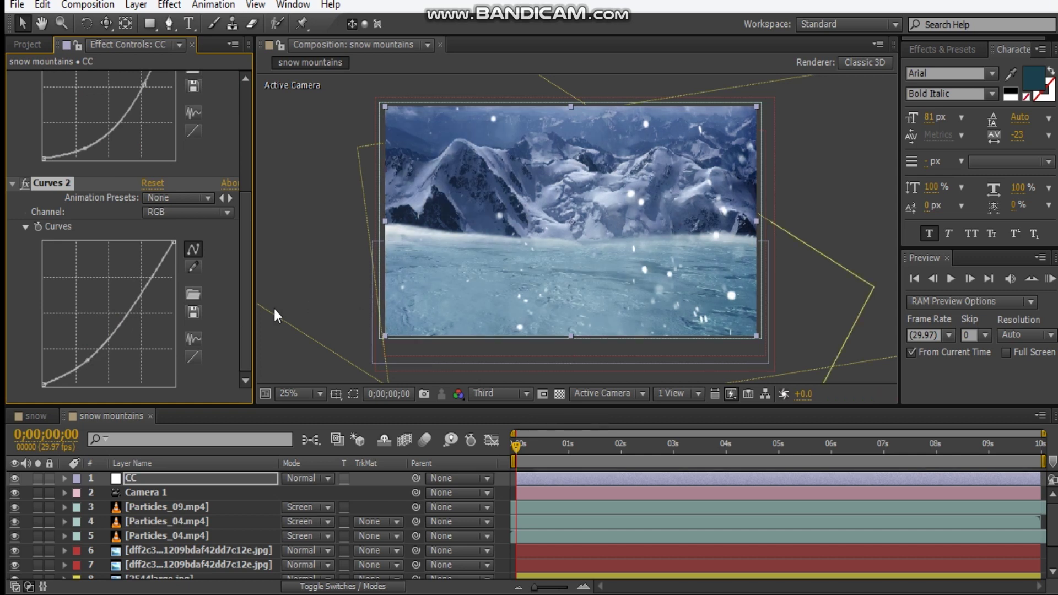
pyautogui.moveTo(86, 363); pyautogui.dragTo(82, 352)
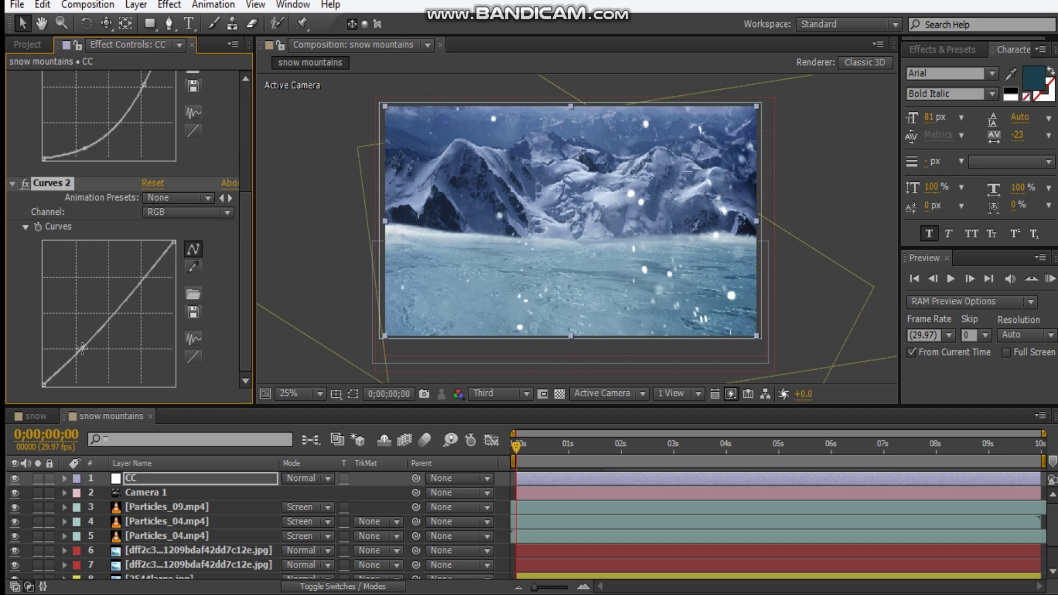
pyautogui.moveTo(128, 298); pyautogui.dragTo(132, 300)
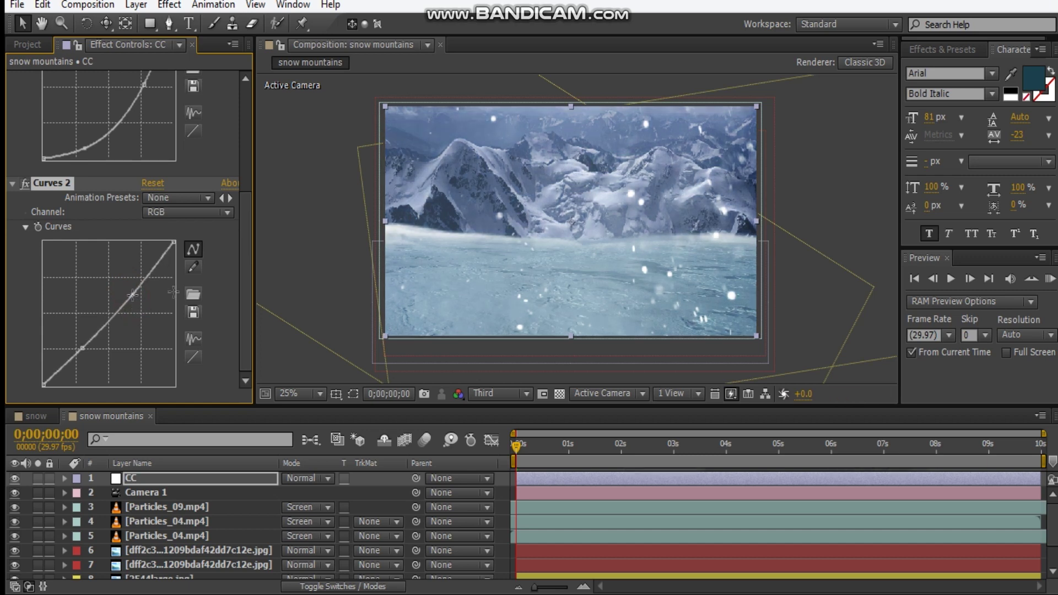
pyautogui.press(',')
pyautogui.click(584, 251)
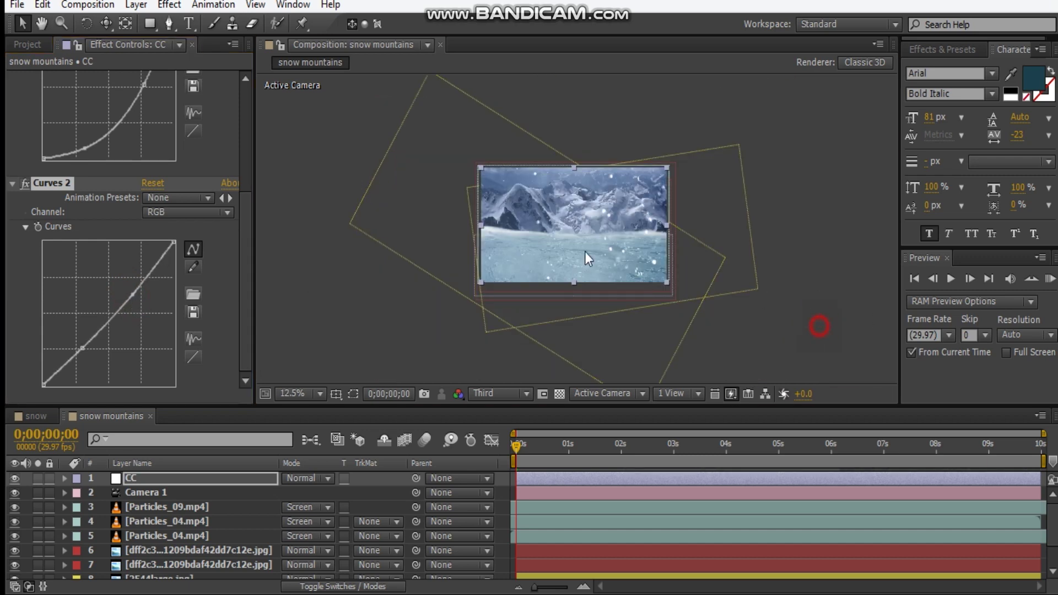
pyautogui.press('.')
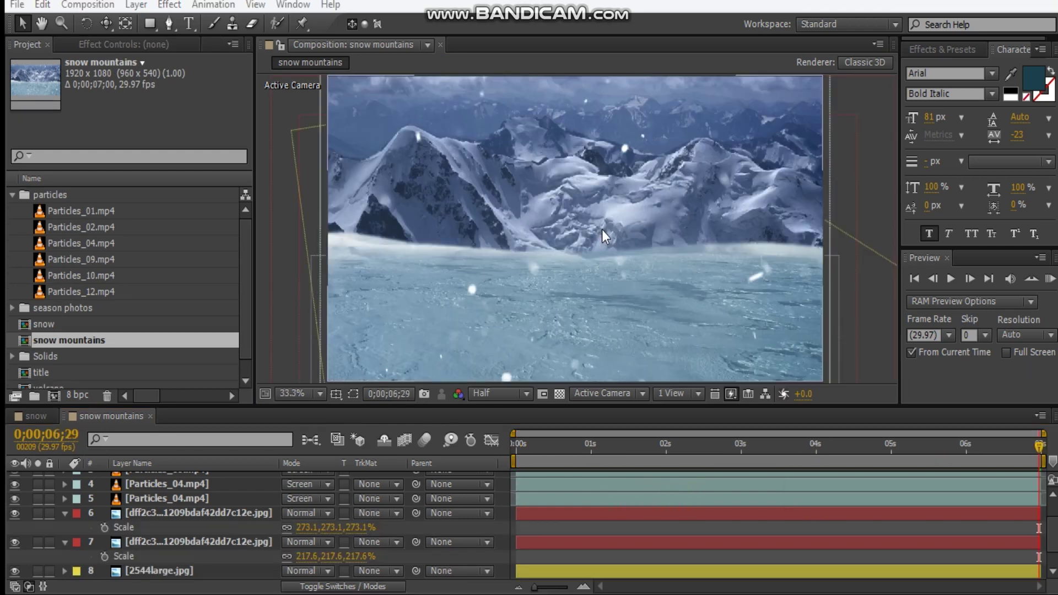
# Move mountain layer 7 down in the frame and scale it up to 232.6%.
pyautogui.moveTo(602, 230); pyautogui.dragTo(607, 253)
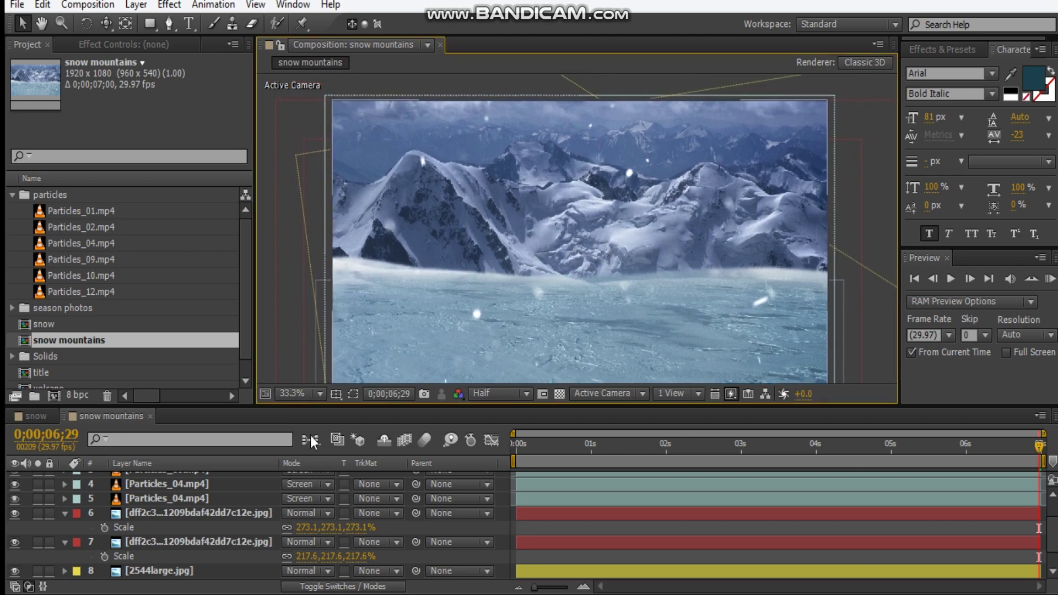
pyautogui.click(179, 512)
pyautogui.click(180, 542)
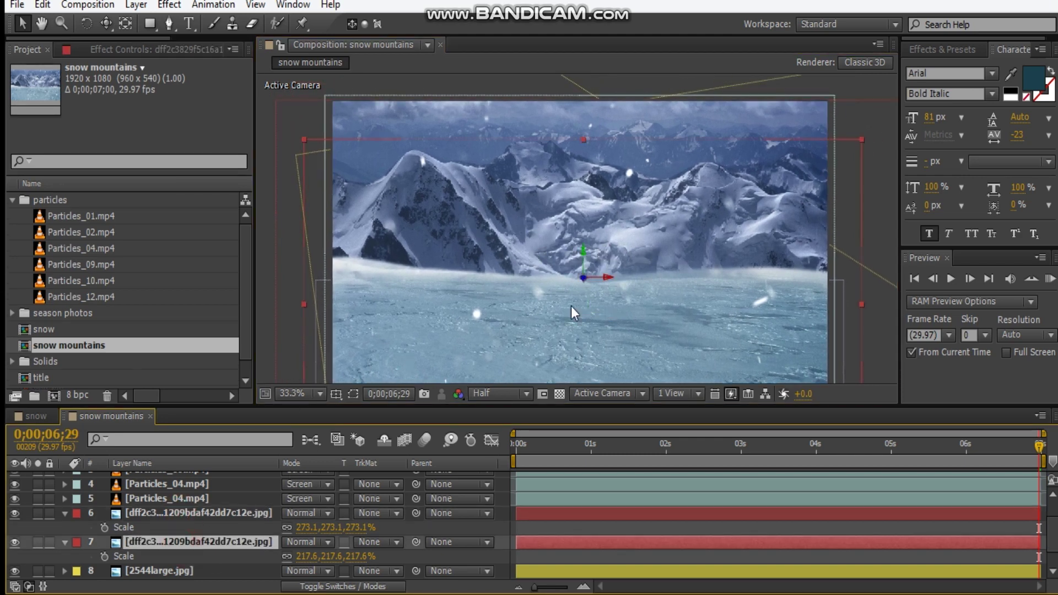
pyautogui.moveTo(580, 250); pyautogui.dragTo(581, 268)
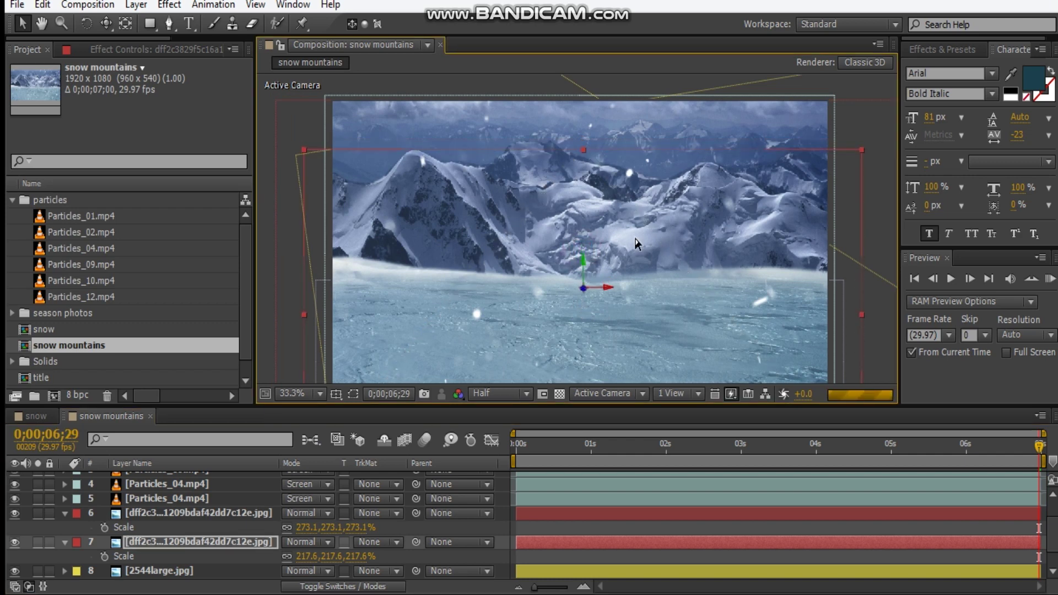
pyautogui.press('s')
pyautogui.press('s')
pyautogui.moveTo(342, 557); pyautogui.dragTo(358, 553)
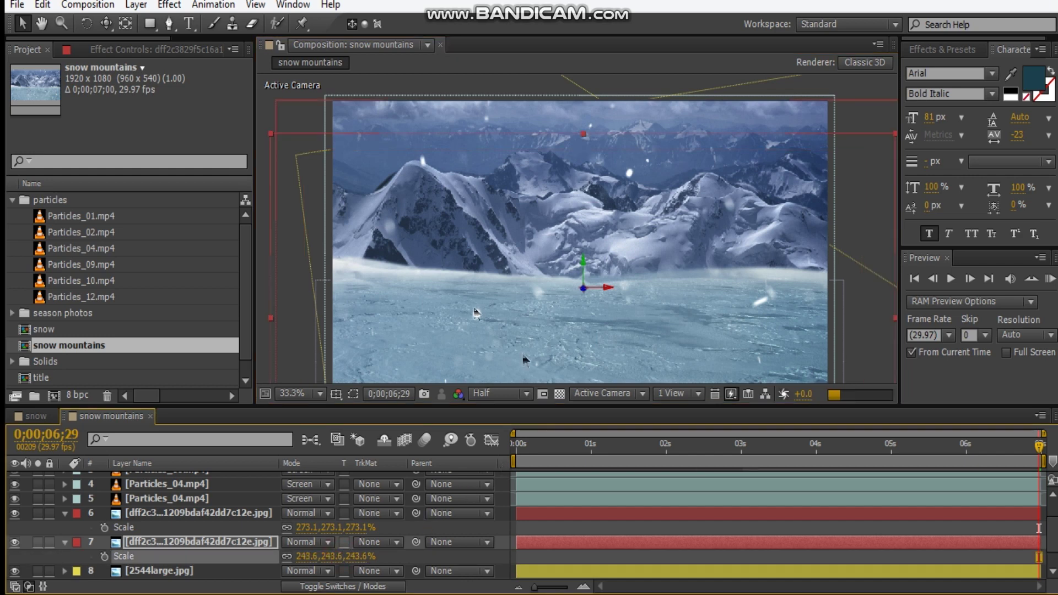
pyautogui.moveTo(581, 264); pyautogui.dragTo(585, 297)
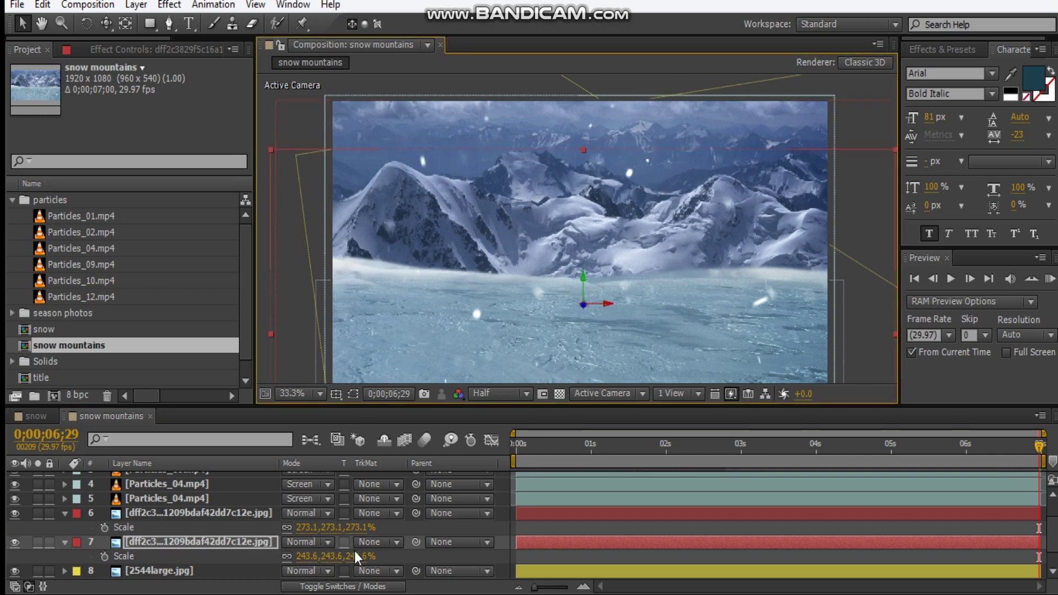
pyautogui.moveTo(355, 557); pyautogui.dragTo(345, 553)
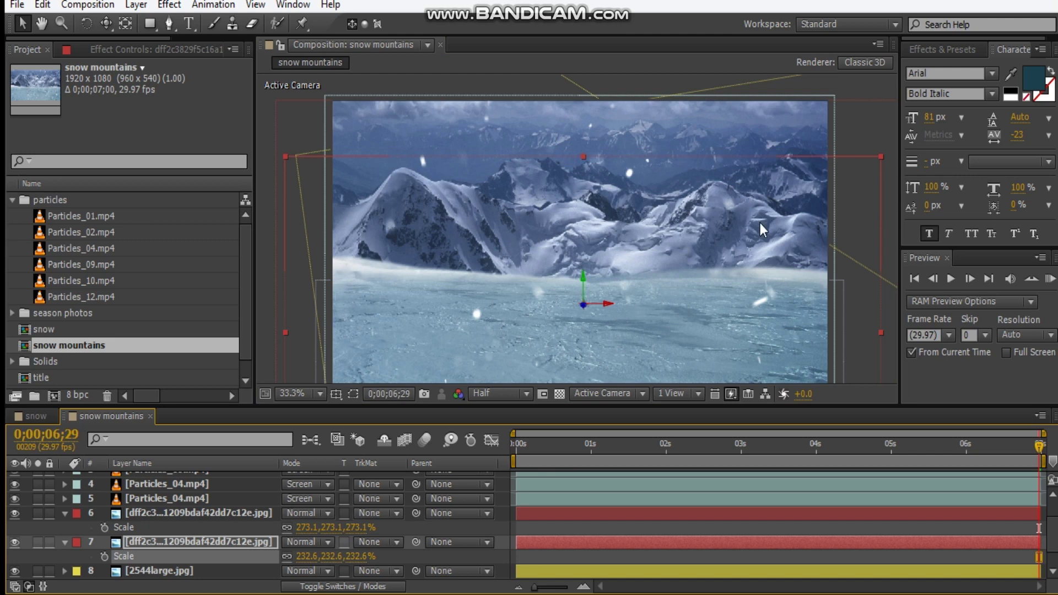
# Solo mountain layer 6 to check its mask outline along the ridge and nudge the layer slightly.
pyautogui.click(39, 513)
pyautogui.click(38, 514)
pyautogui.click(38, 513)
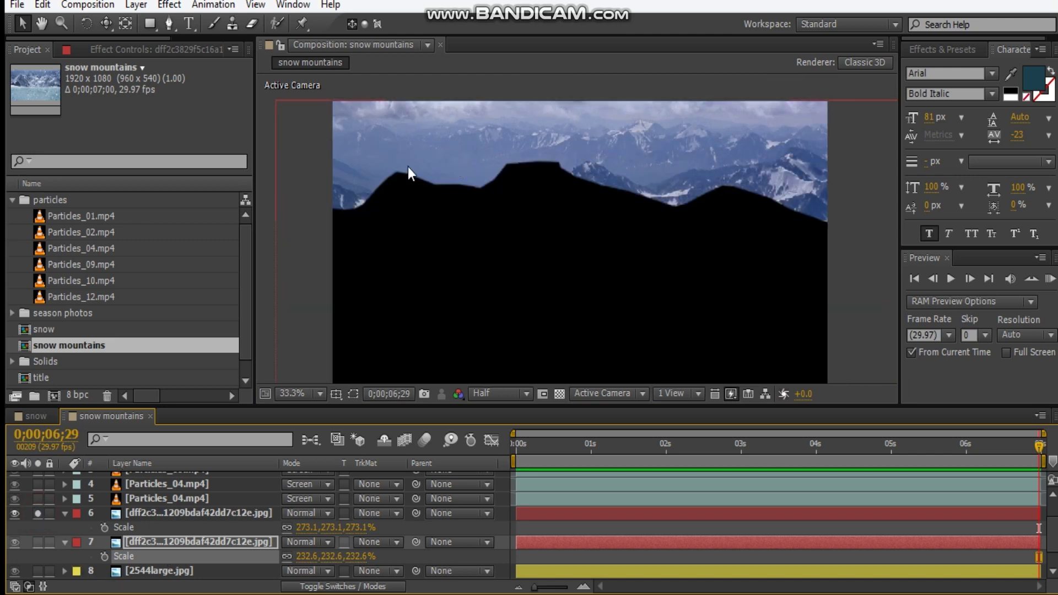
pyautogui.click(166, 513)
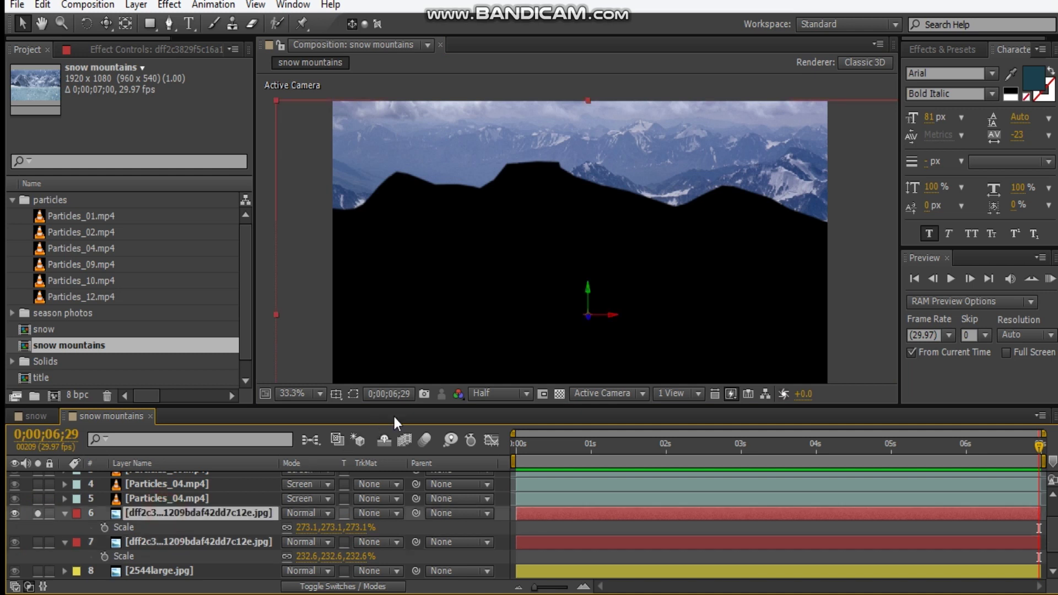
pyautogui.click(353, 394)
pyautogui.scroll(-1, 654, 203)
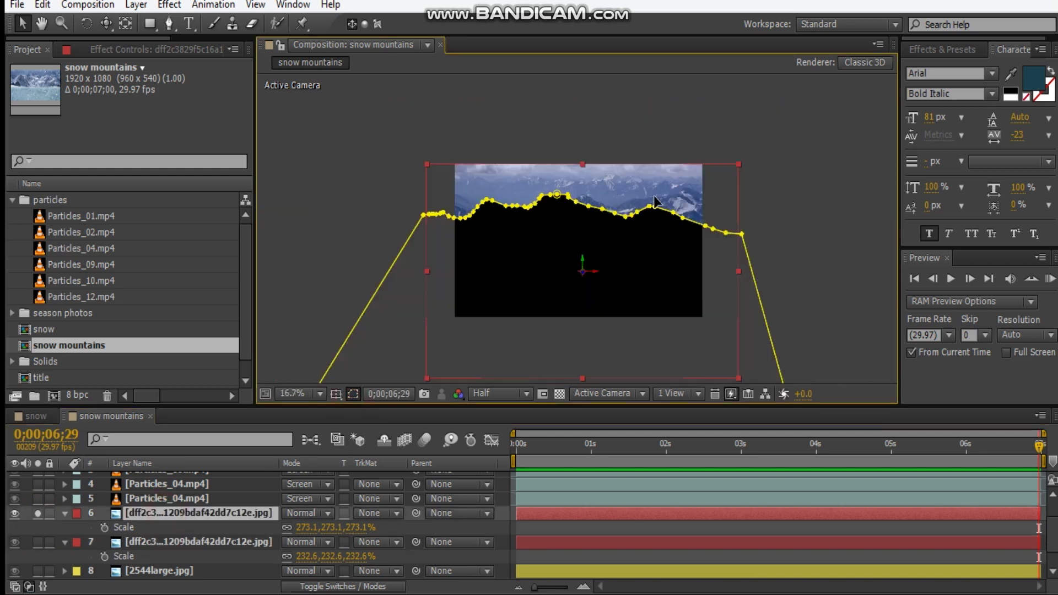
pyautogui.scroll(1, 647, 213)
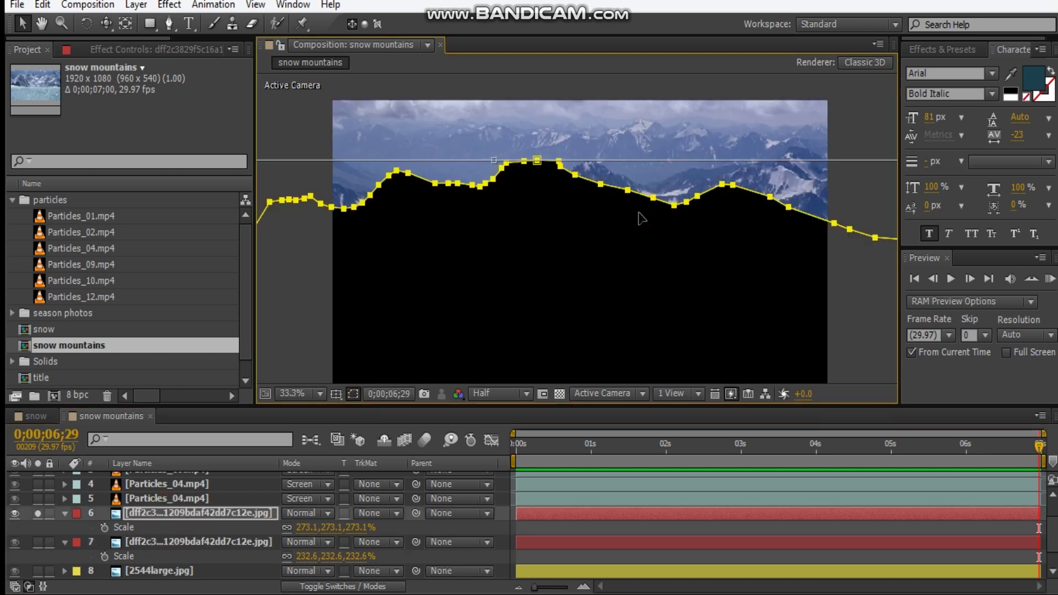
pyautogui.moveTo(626, 225)
pyautogui.mouseDown()
pyautogui.moveTo(627, 251)
pyautogui.moveTo(626, 231)
pyautogui.mouseUp()
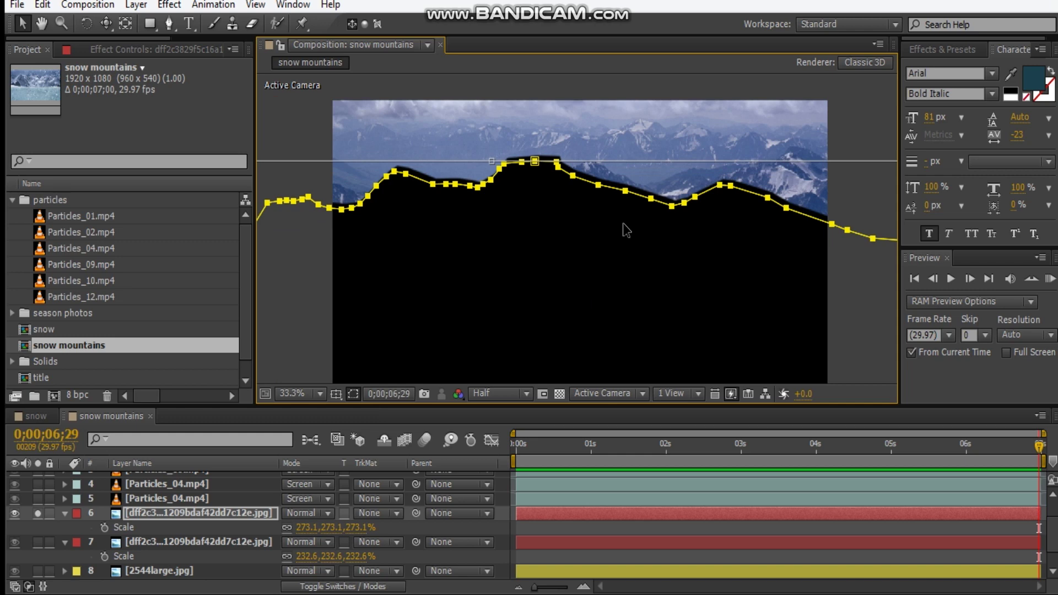
pyautogui.click(354, 394)
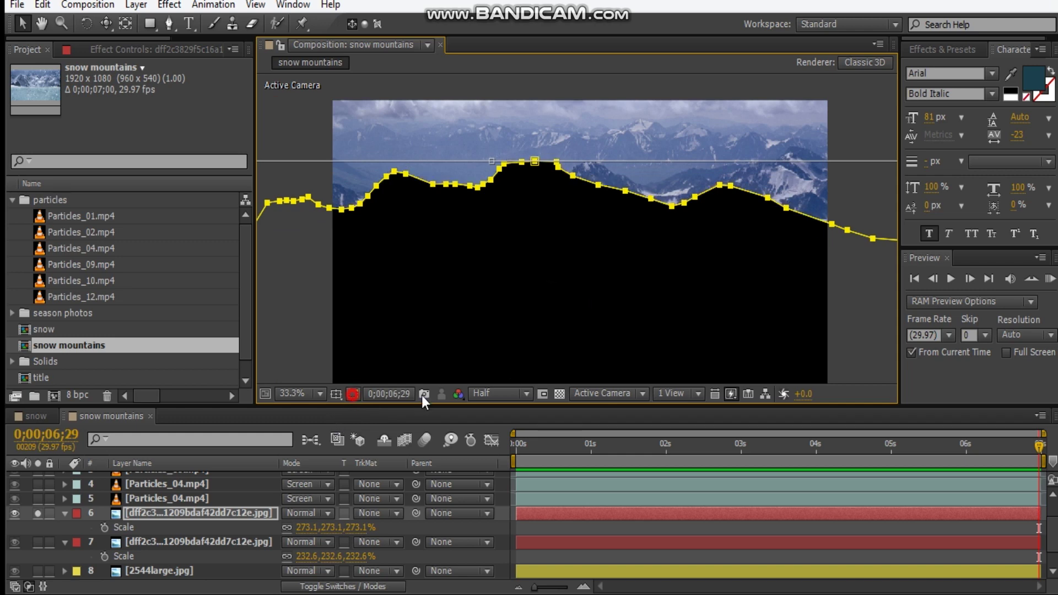
pyautogui.click(37, 513)
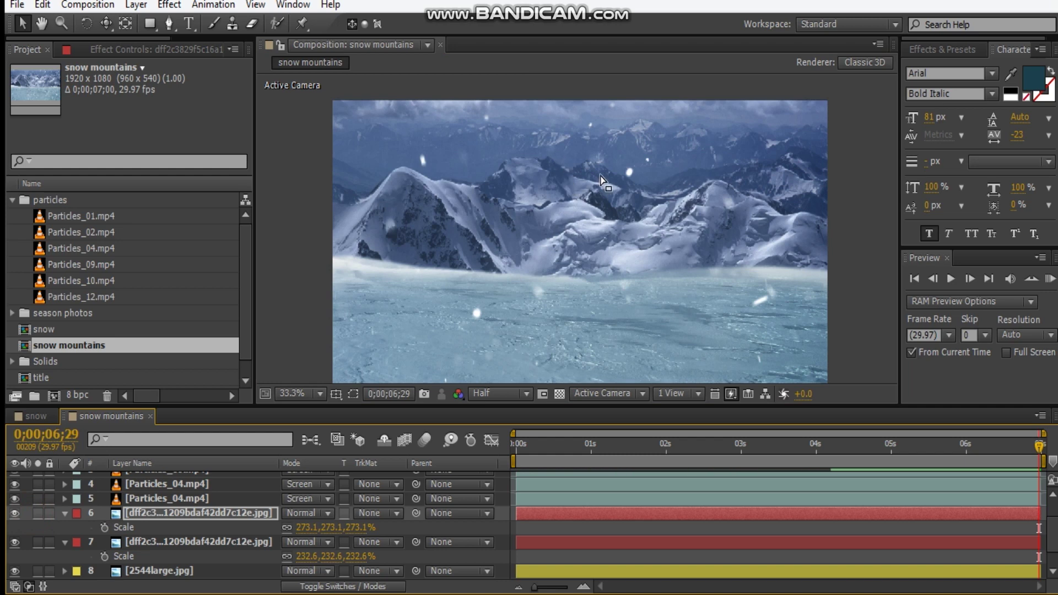
# Push mountain layer 6 slightly farther back in depth and scale it up to 284.4% to fill the frame.
pyautogui.scroll(-1, 602, 178)
pyautogui.click(206, 512)
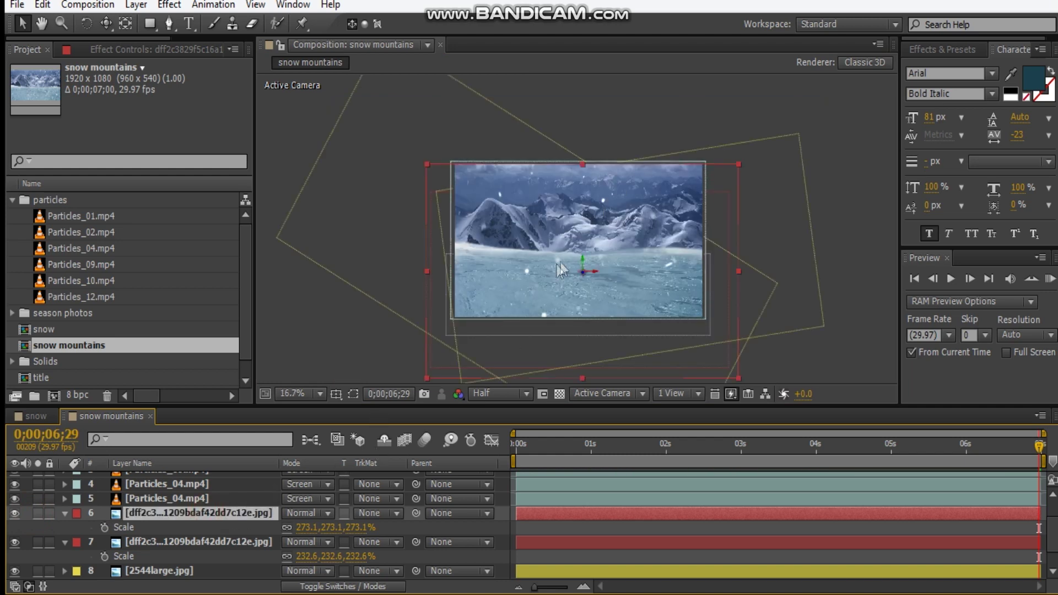
pyautogui.click(579, 270)
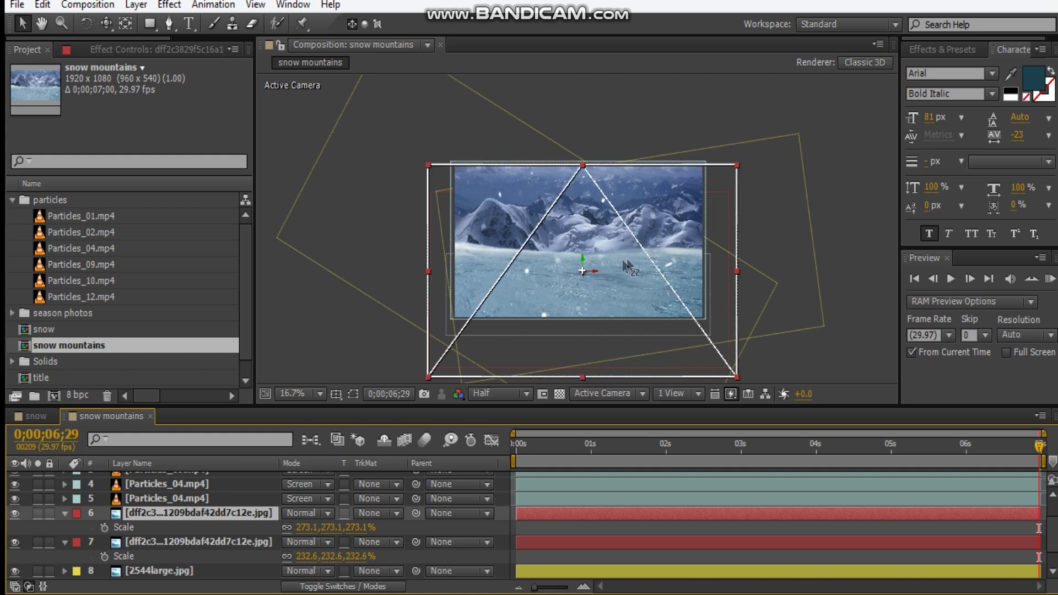
pyautogui.click(689, 282)
pyautogui.click(689, 277)
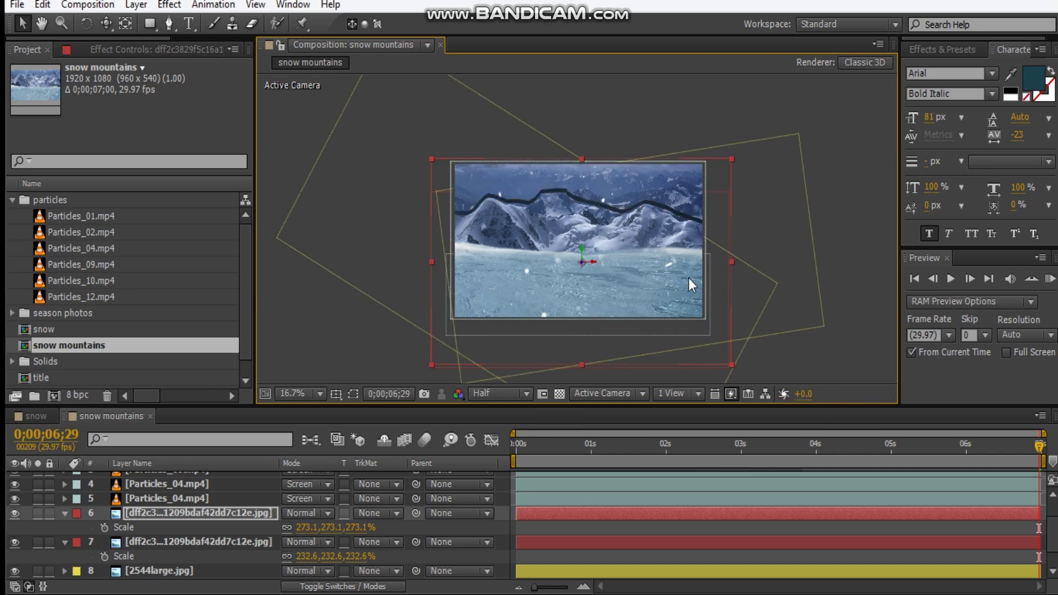
pyautogui.hotkey('ctrl', 'z')
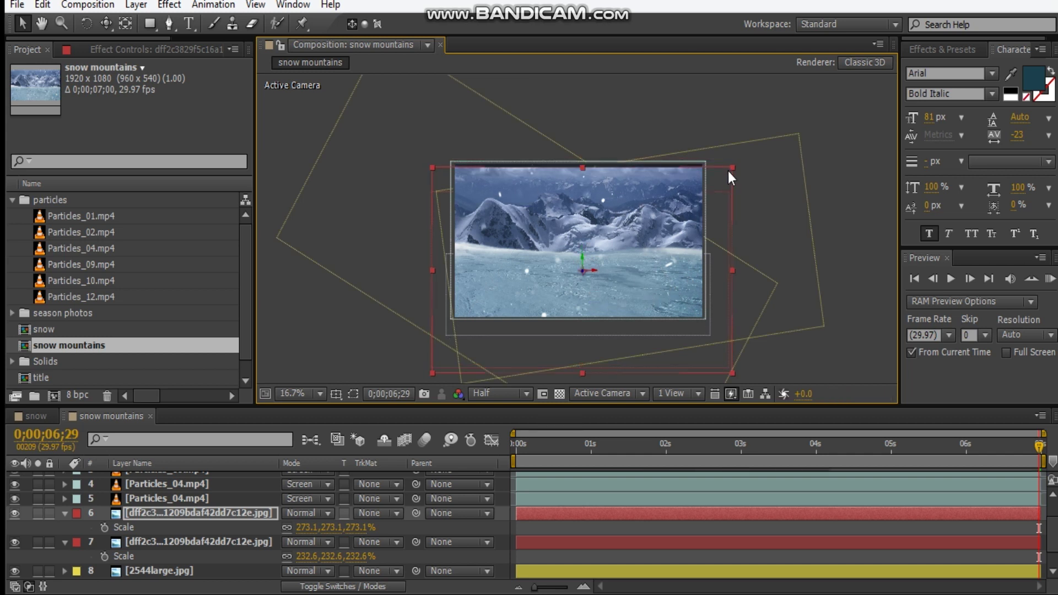
pyautogui.moveTo(730, 170); pyautogui.dragTo(741, 164)
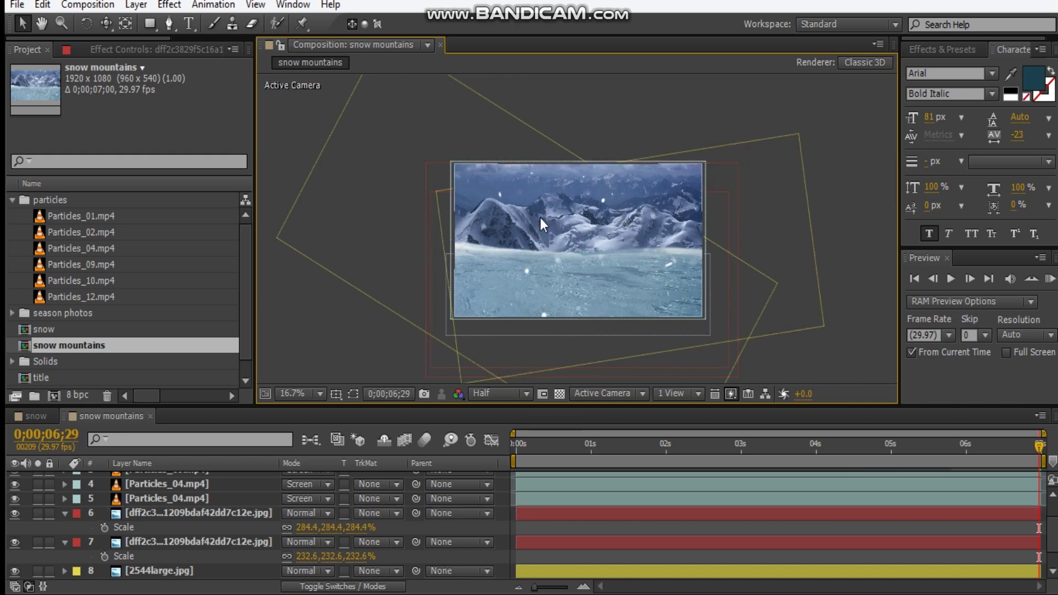
pyautogui.press('.')
pyautogui.press('.')
pyautogui.moveTo(632, 241); pyautogui.dragTo(622, 219)
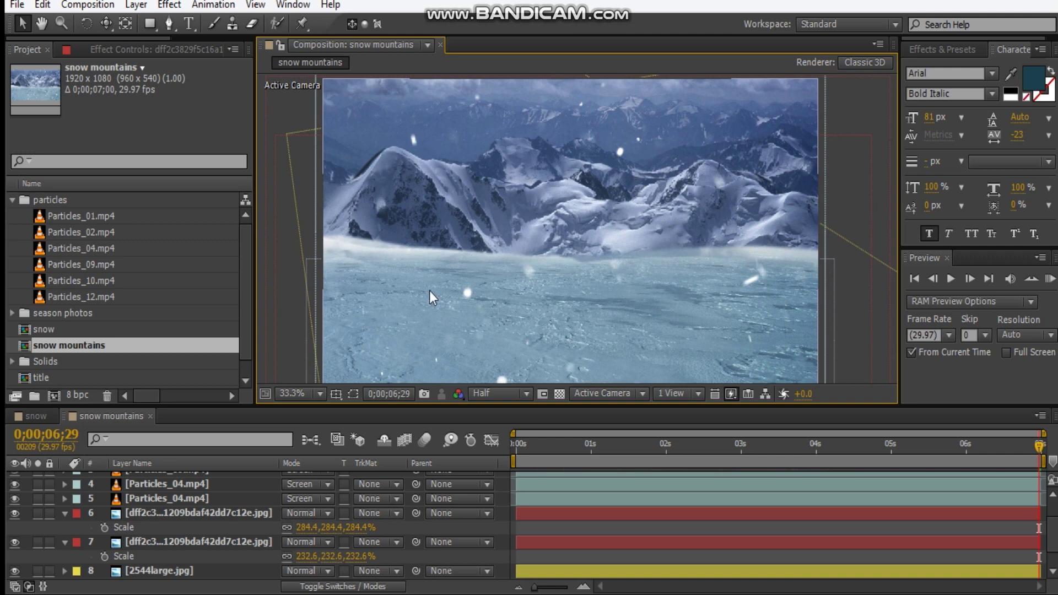
# Shift mountain layer 7 slightly right and up, scale it to 235.3%, and collapse the properties of layers 6 and 7.
pyautogui.click(169, 540)
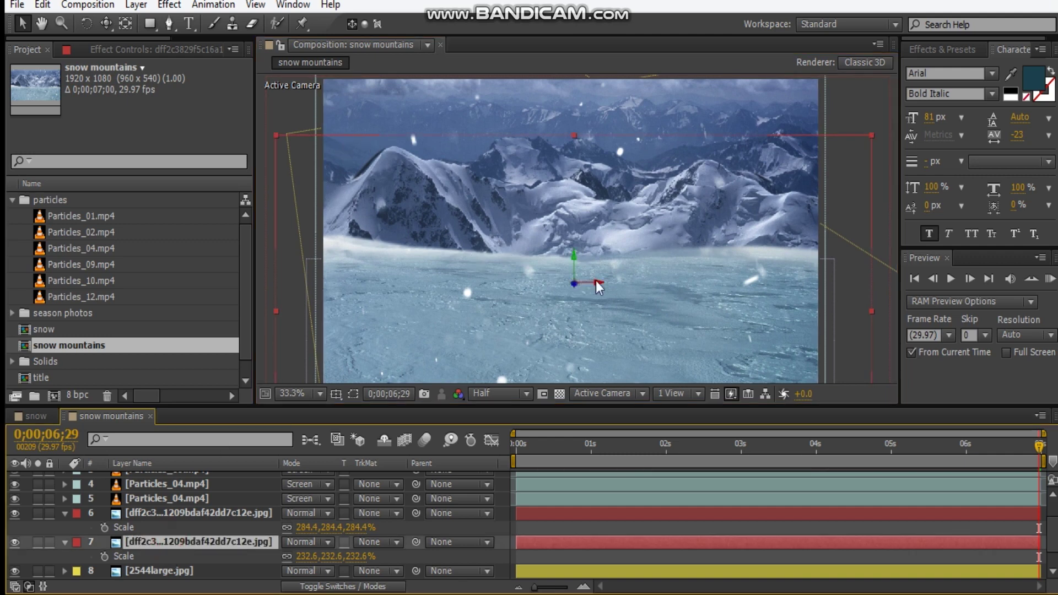
pyautogui.moveTo(597, 280); pyautogui.dragTo(588, 282)
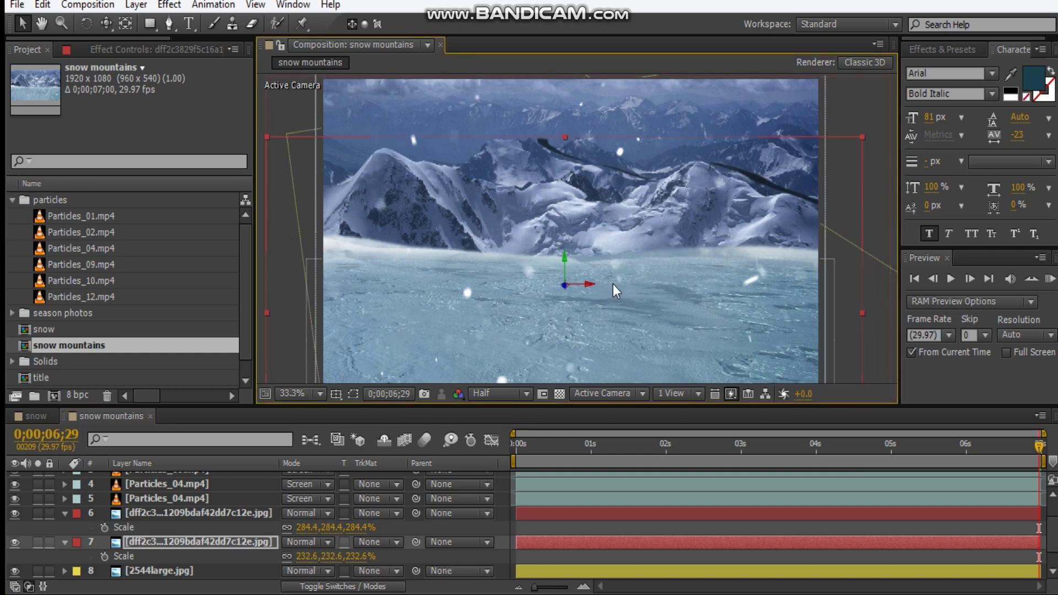
pyautogui.moveTo(663, 264); pyautogui.dragTo(676, 254)
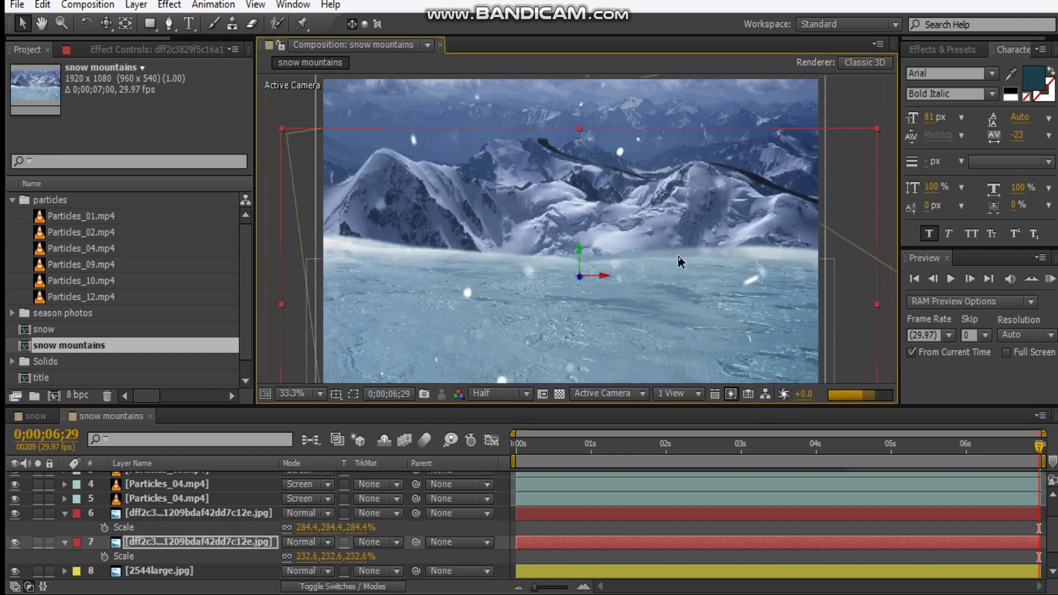
pyautogui.scroll(-2, 678, 256)
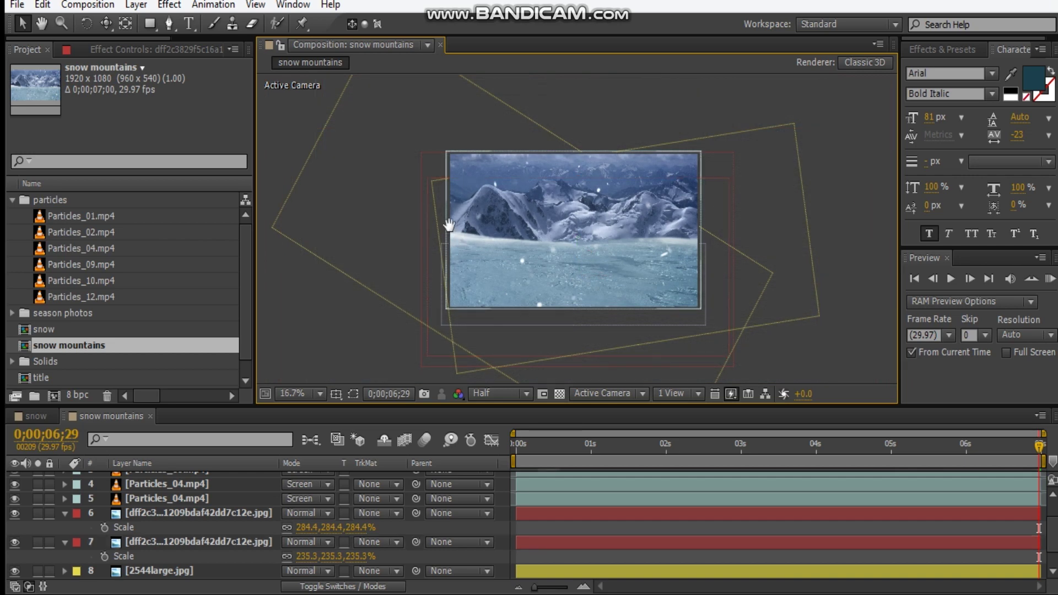
pyautogui.scroll(2, 510, 223)
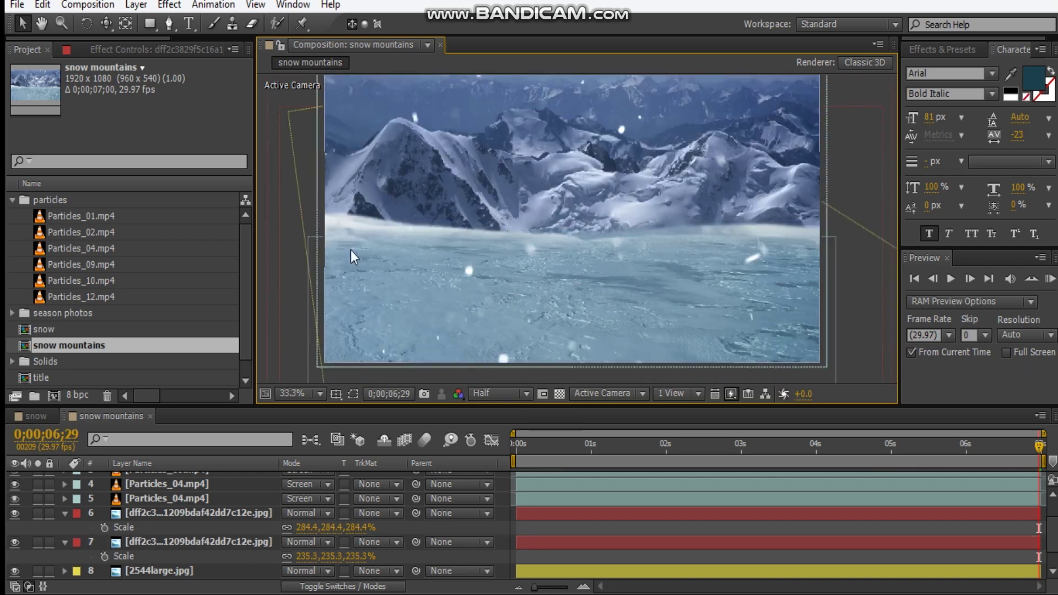
pyautogui.click(65, 513)
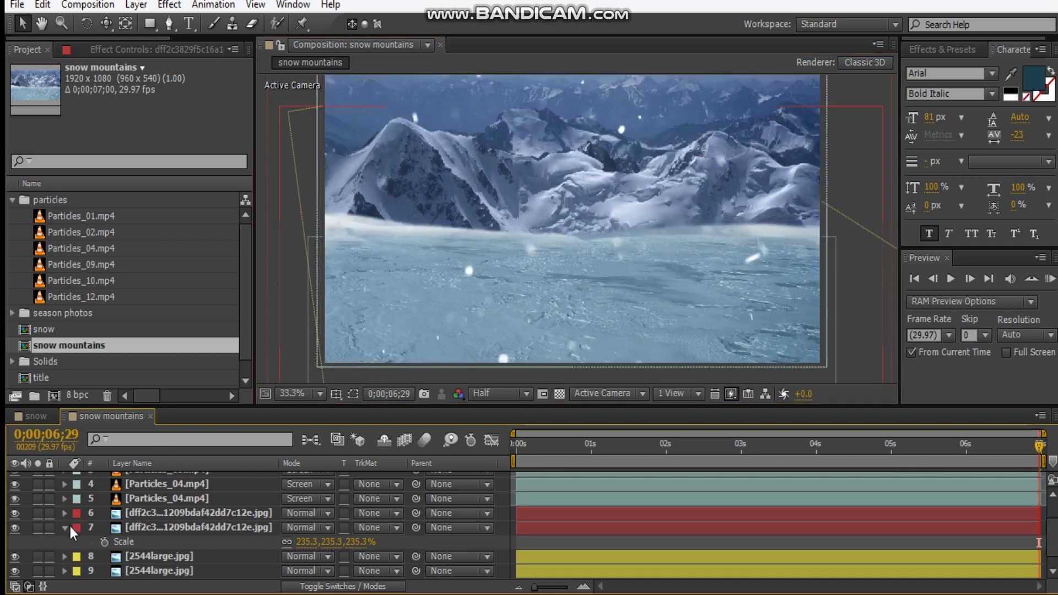
pyautogui.click(68, 527)
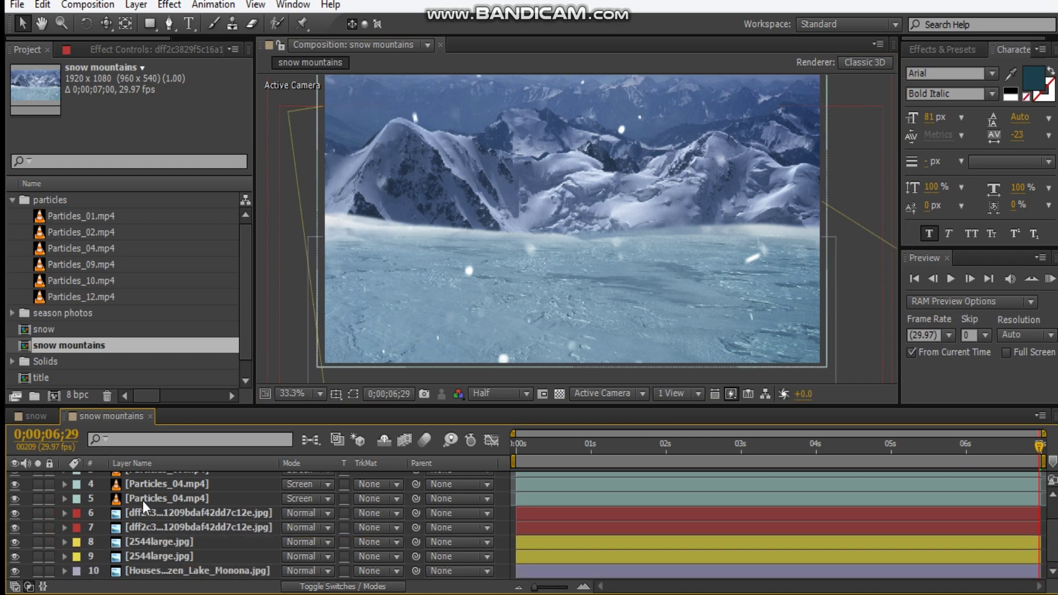
# Review the Red and Blue channels of the CC layer's first Curves effect and nudge the red curve's midpoint slightly.
pyautogui.scroll(3, 143, 501)
pyautogui.click(168, 478)
pyautogui.click(109, 50)
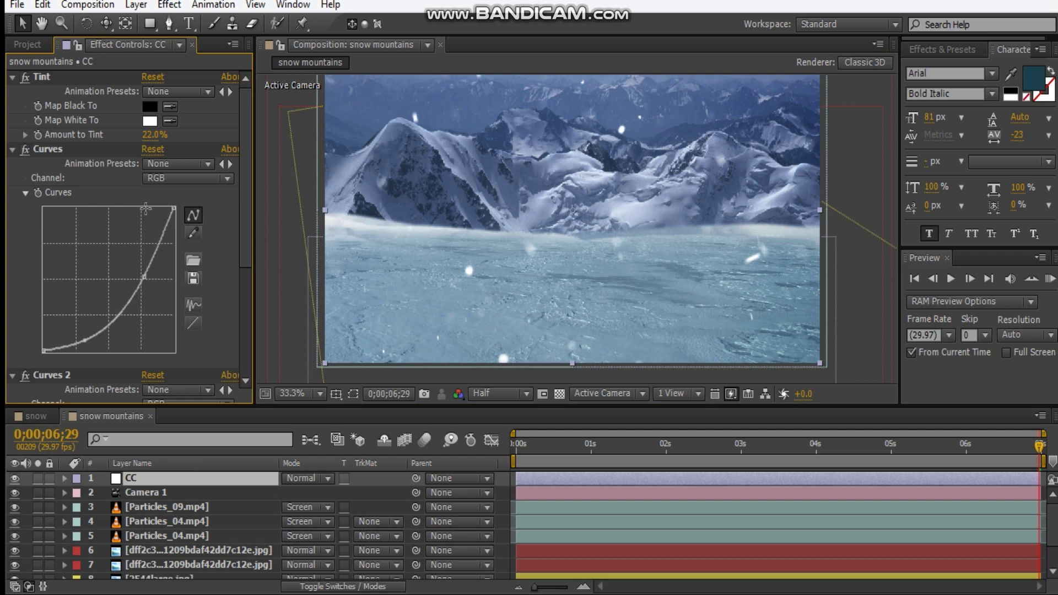
pyautogui.click(154, 178)
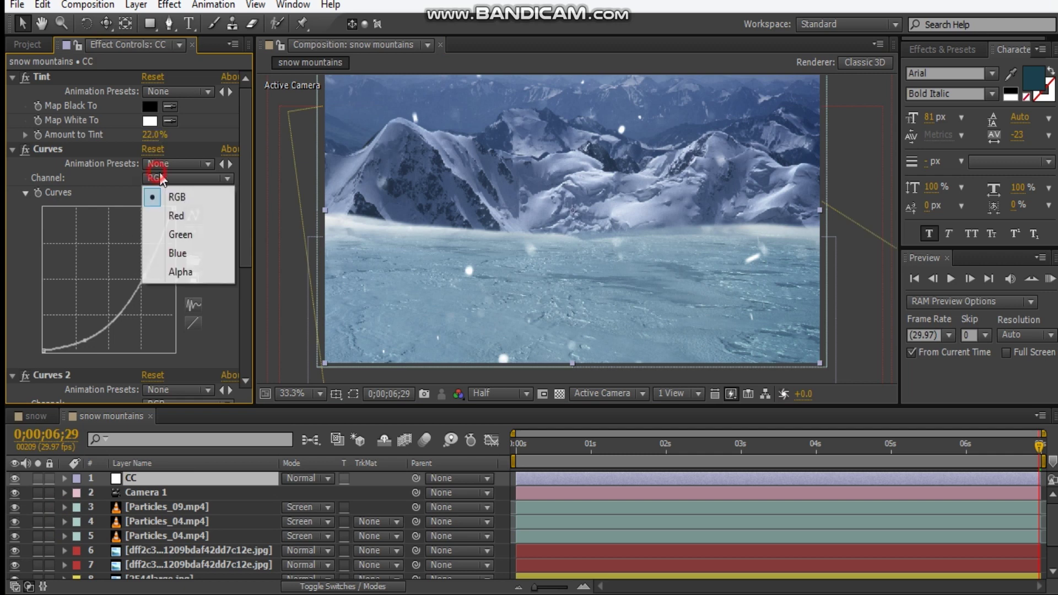
pyautogui.click(168, 215)
pyautogui.moveTo(113, 285); pyautogui.dragTo(110, 286)
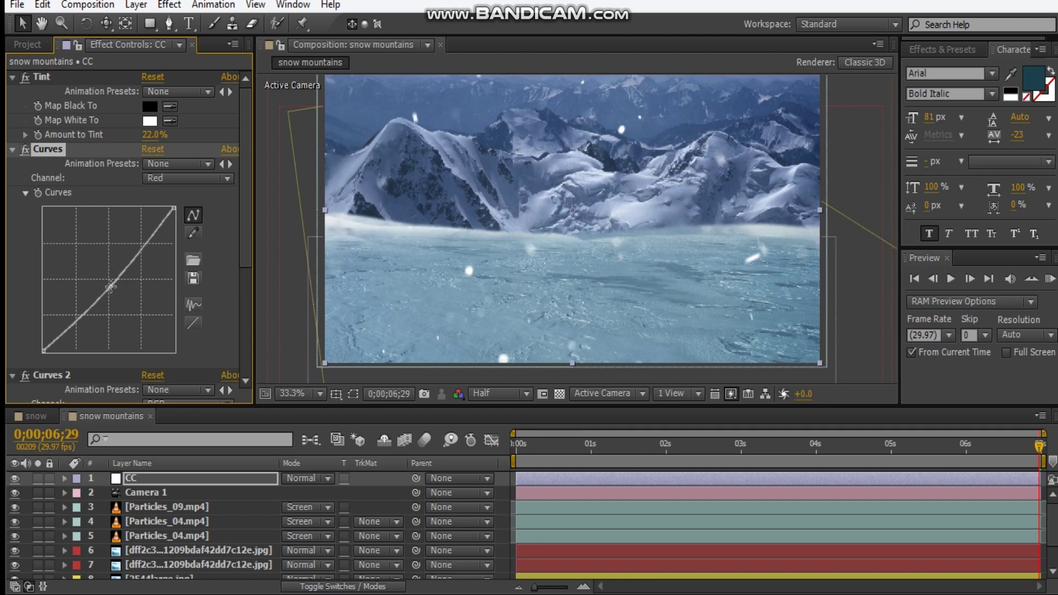
pyautogui.click(174, 178)
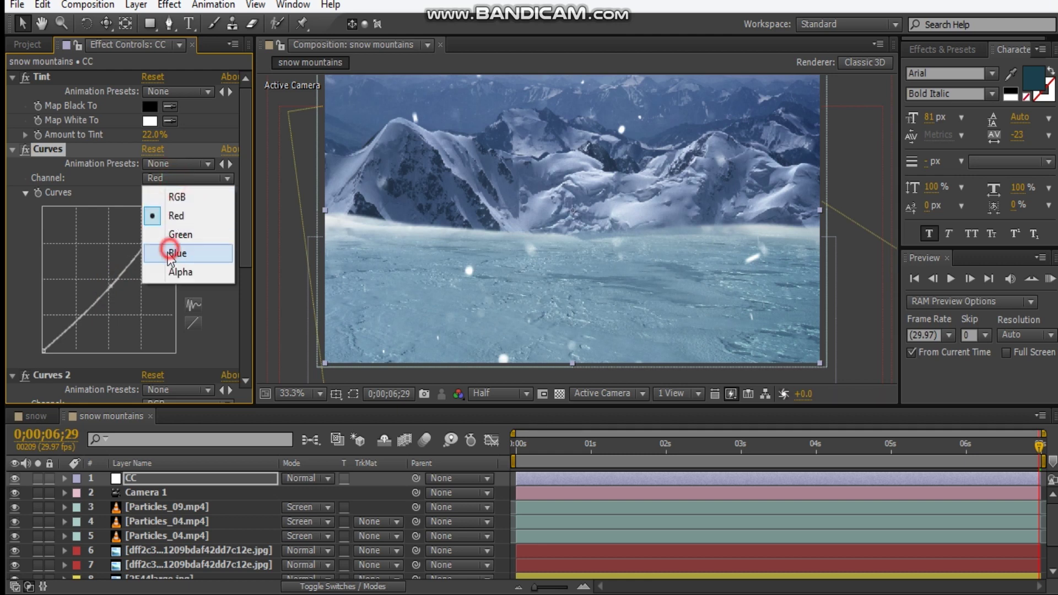
pyautogui.click(168, 252)
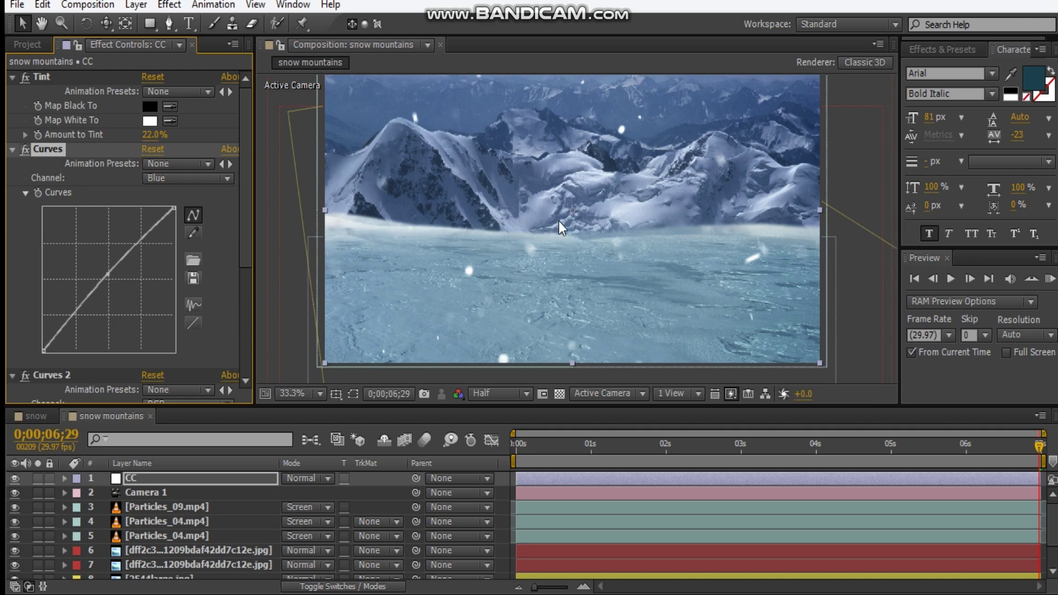
pyautogui.scroll(-1, 559, 220)
pyautogui.click(830, 177)
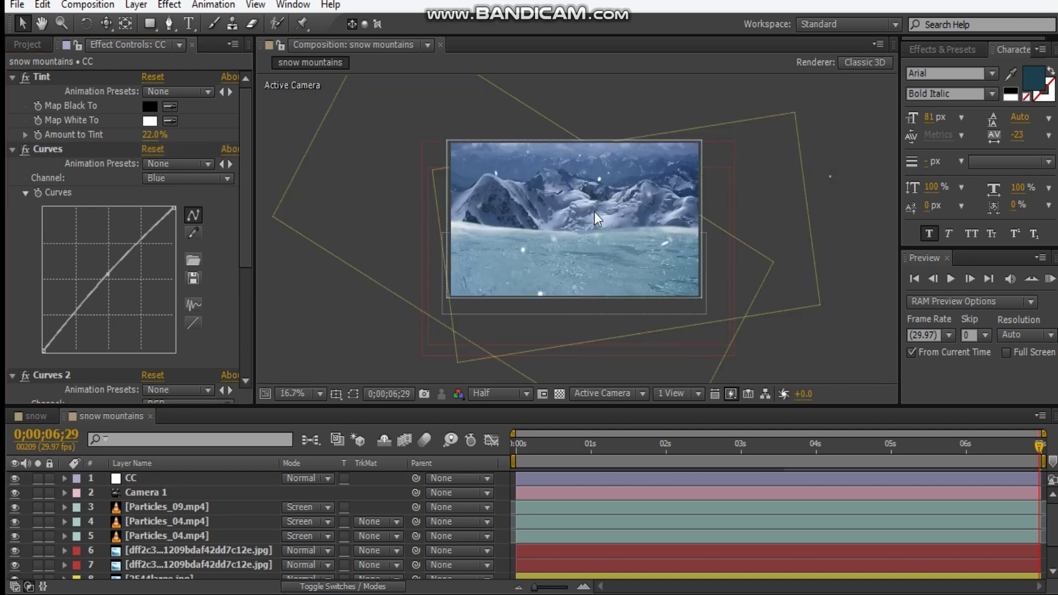
pyautogui.scroll(1, 594, 212)
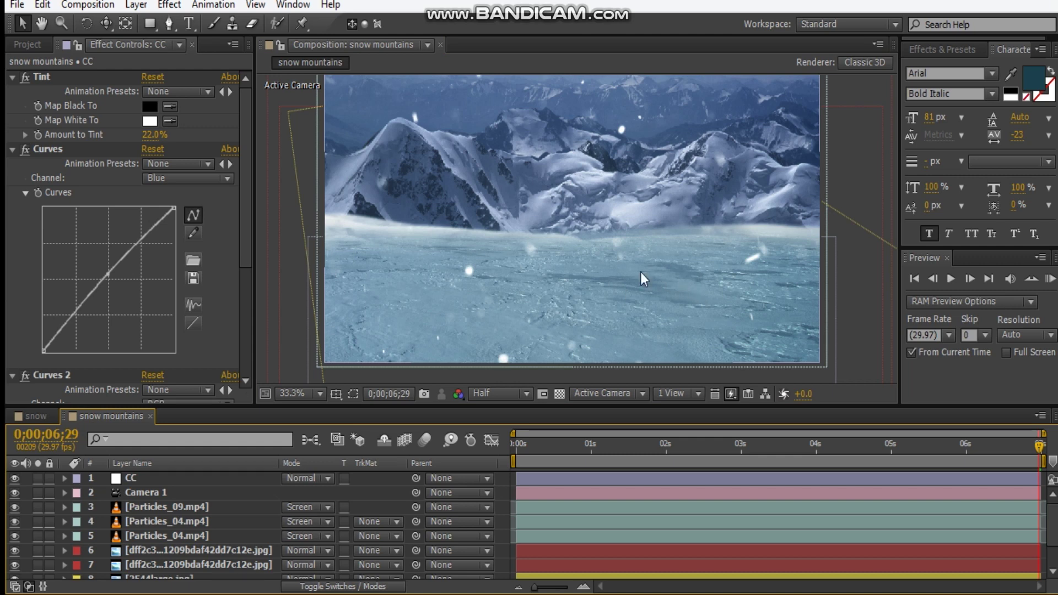
# Create a new 1920 x 1080, 10-second composition and add the text "SNOW MAN" near the middle of the frame.
pyautogui.hotkey('ctrl', 'n')
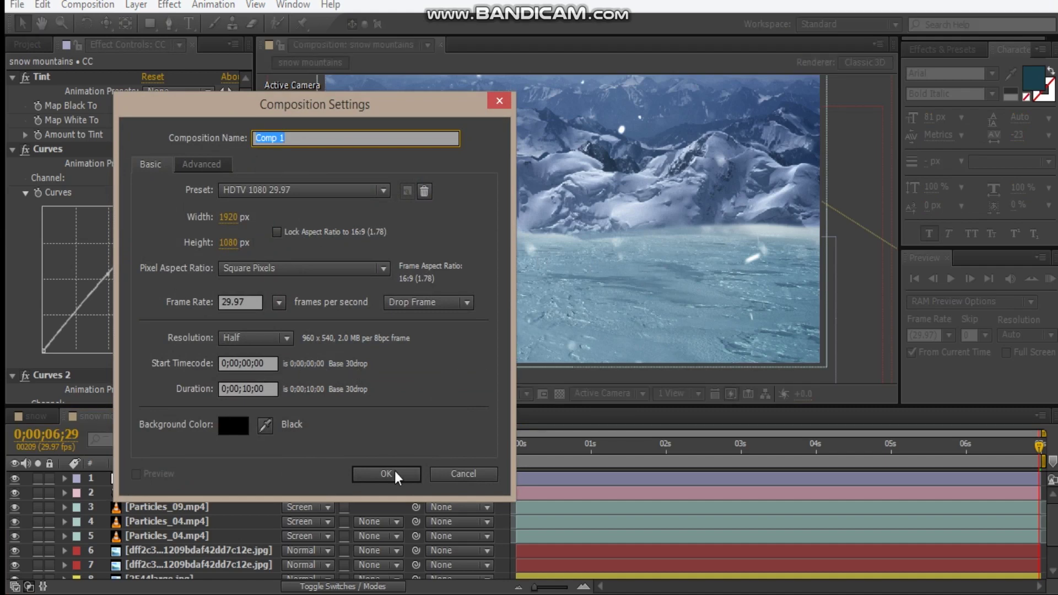
pyautogui.click(401, 479)
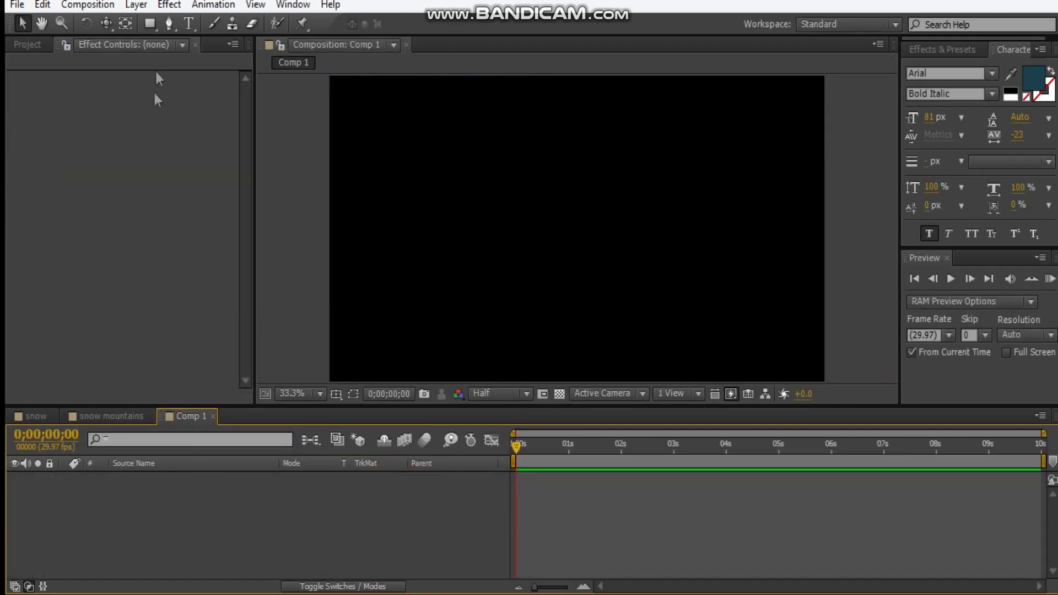
pyautogui.click(194, 28)
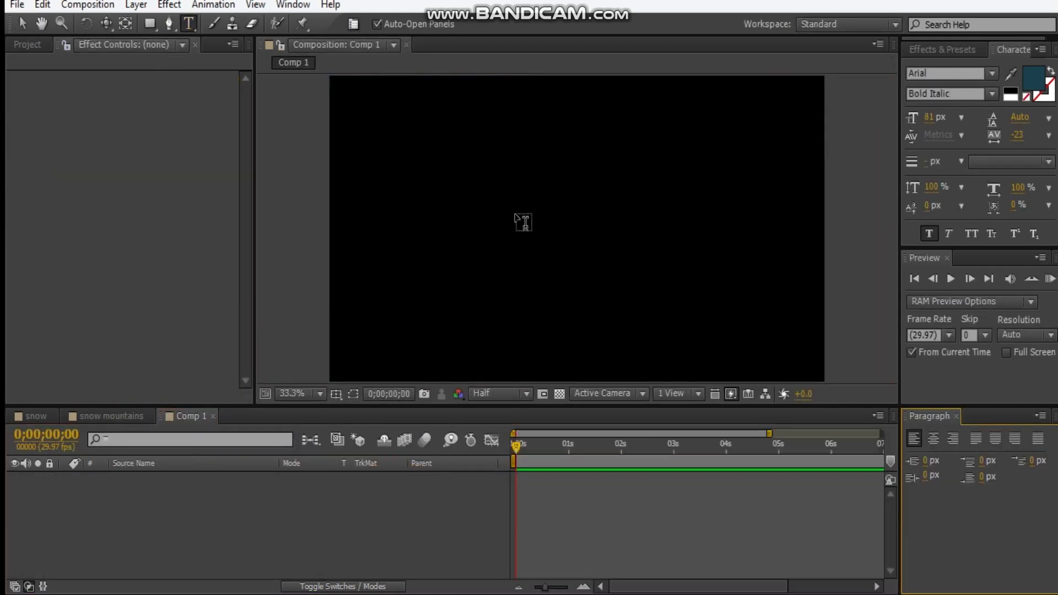
pyautogui.click(618, 229)
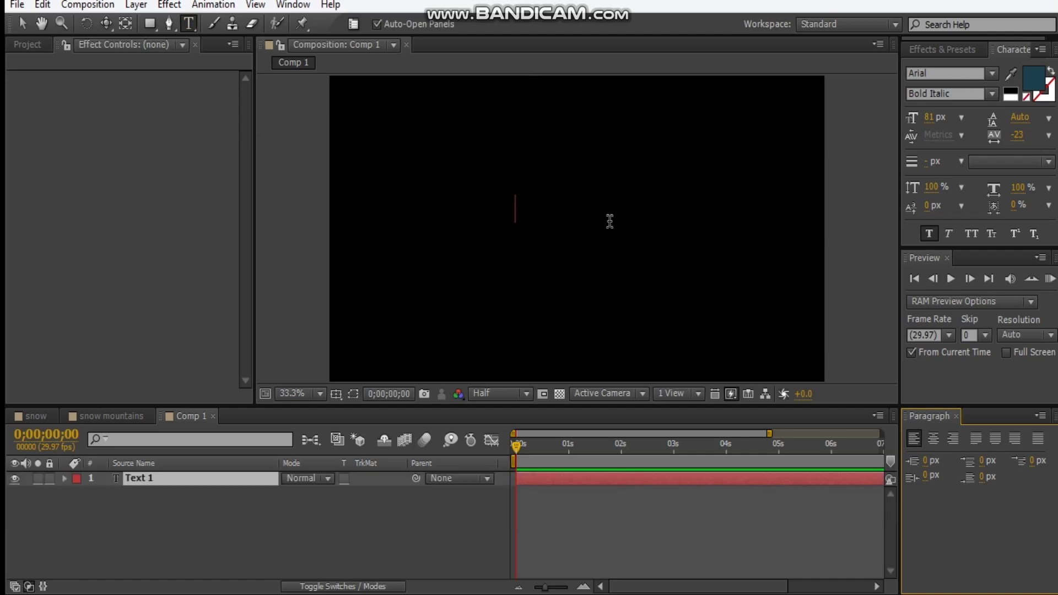
pyautogui.write('SNOW MA')
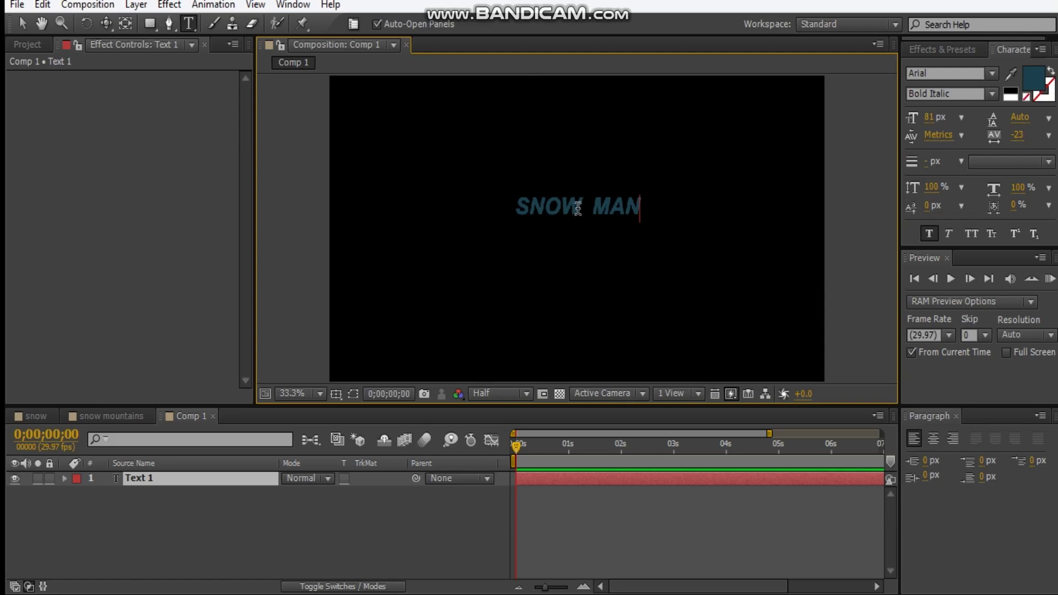
# Recolor the word SNOW in the title to bright blue 007EFF.
pyautogui.moveTo(581, 206); pyautogui.dragTo(463, 193)
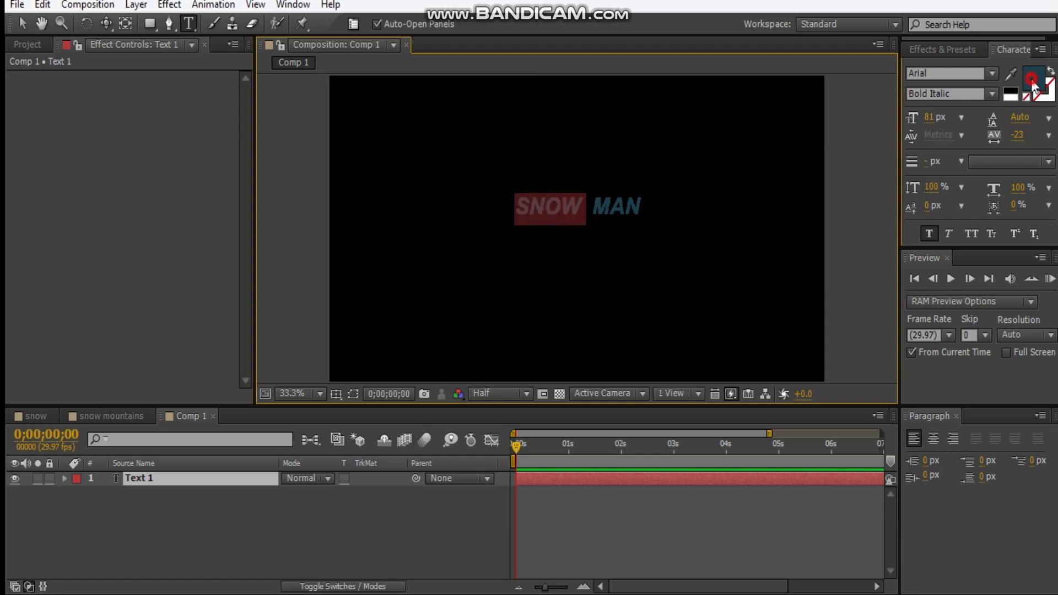
pyautogui.click(1033, 78)
pyautogui.moveTo(265, 275)
pyautogui.mouseDown()
pyautogui.moveTo(264, 259)
pyautogui.moveTo(266, 267)
pyautogui.mouseUp()
pyautogui.click(204, 271)
pyautogui.moveTo(263, 166); pyautogui.dragTo(268, 166)
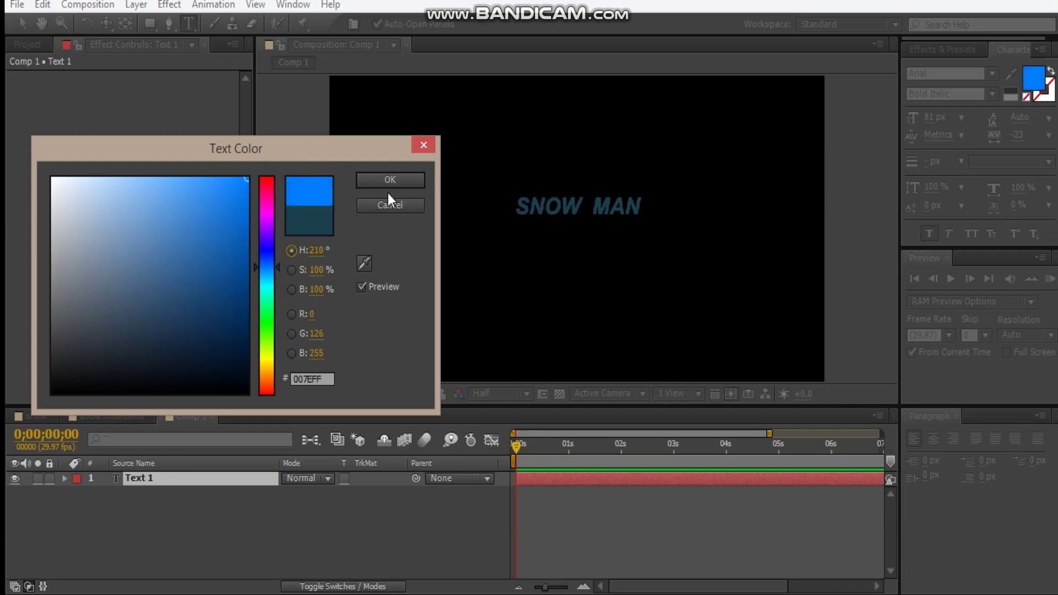
pyautogui.click(390, 183)
# Enlarge single letters of SNOW, setting the W to 98 px and the N to 92 px.
pyautogui.scroll(2, 556, 203)
pyautogui.moveTo(561, 181); pyautogui.dragTo(585, 207)
pyautogui.click(529, 218)
pyautogui.moveTo(932, 118); pyautogui.dragTo(947, 114)
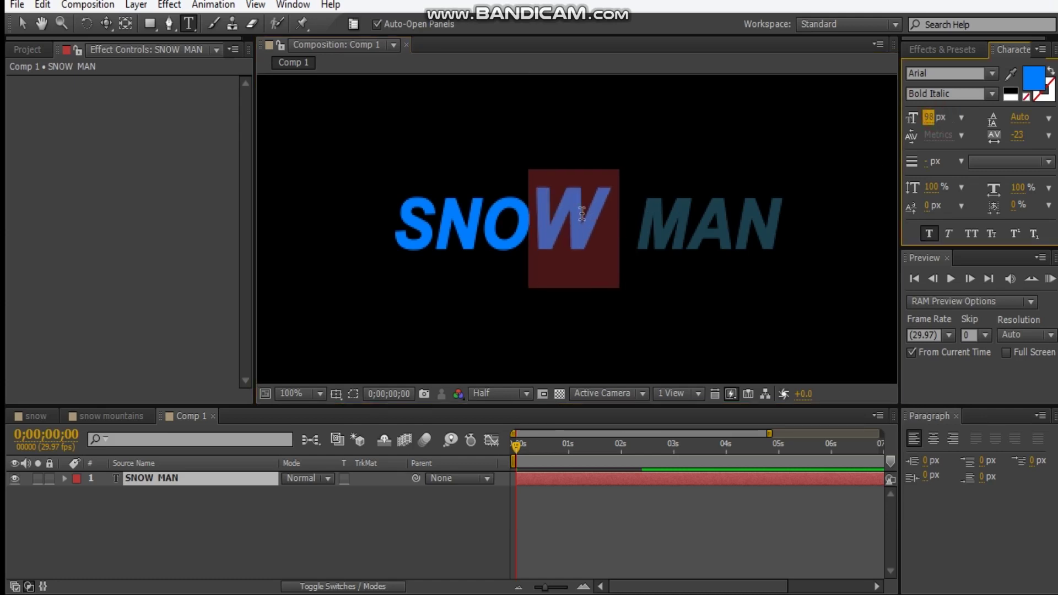
pyautogui.moveTo(435, 221); pyautogui.dragTo(493, 221)
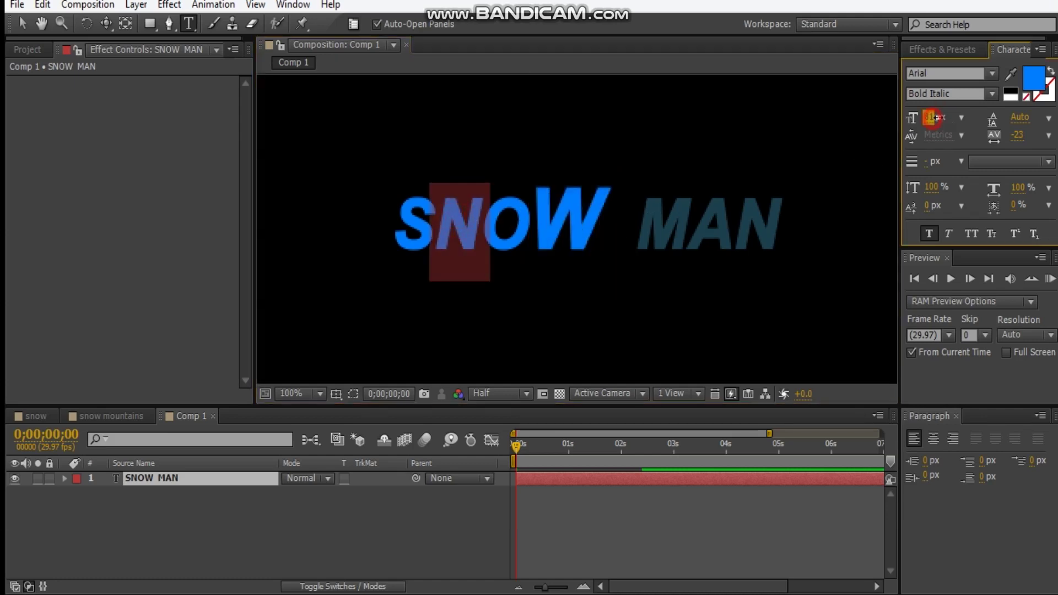
pyautogui.moveTo(949, 118); pyautogui.dragTo(942, 121)
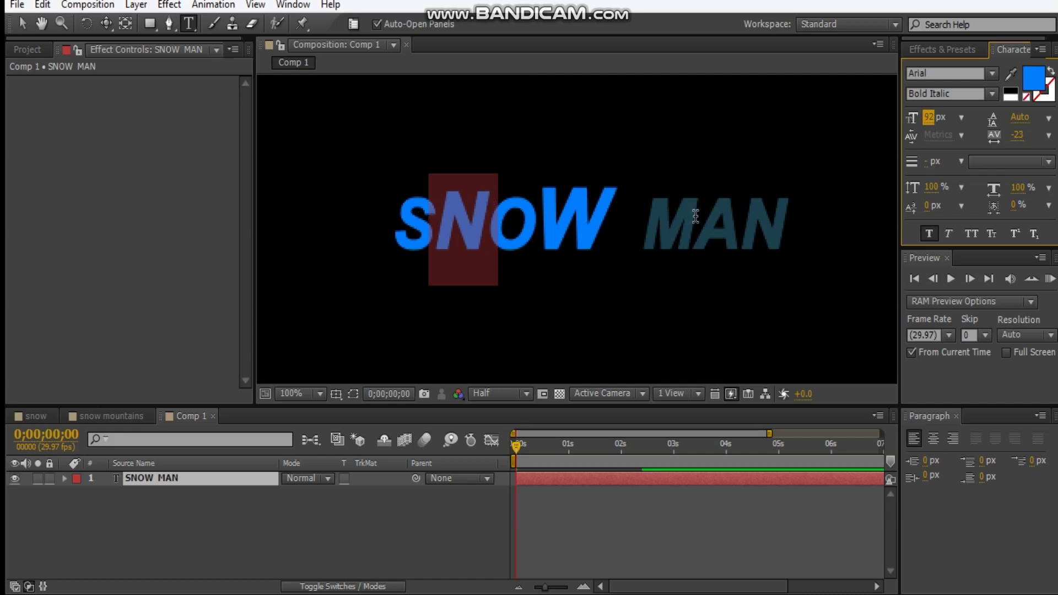
# Enlarge the letters of MAN individually, raising the A, setting the N to 94 px and the M to 85 px.
pyautogui.moveTo(695, 216); pyautogui.dragTo(745, 218)
pyautogui.moveTo(932, 120); pyautogui.dragTo(946, 116)
pyautogui.moveTo(806, 215); pyautogui.dragTo(758, 220)
pyautogui.moveTo(926, 120); pyautogui.dragTo(936, 120)
pyautogui.click(935, 119)
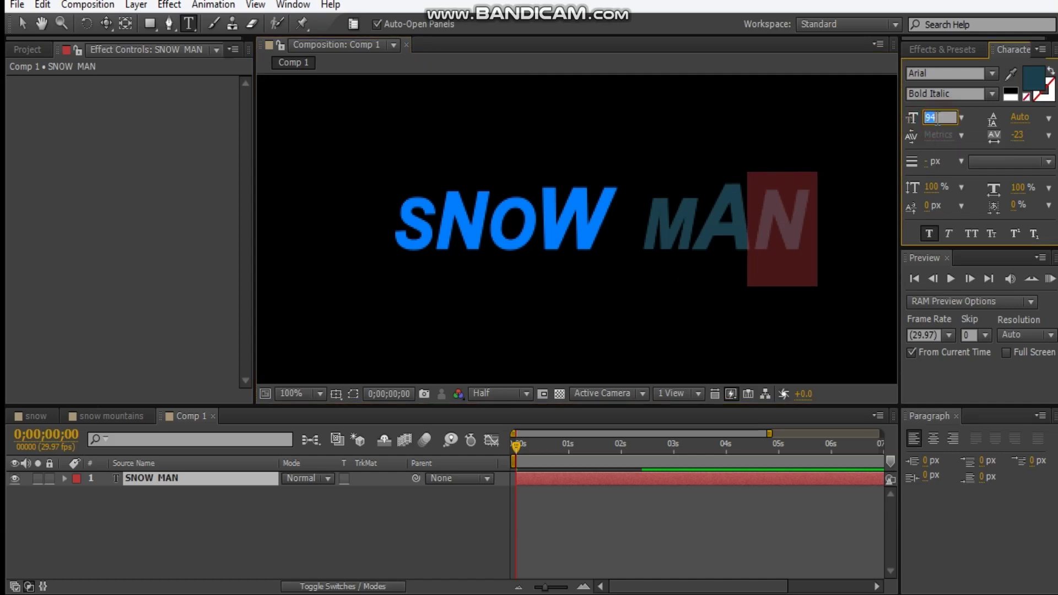
pyautogui.moveTo(677, 227); pyautogui.dragTo(663, 228)
pyautogui.moveTo(928, 118); pyautogui.dragTo(935, 120)
pyautogui.click(22, 23)
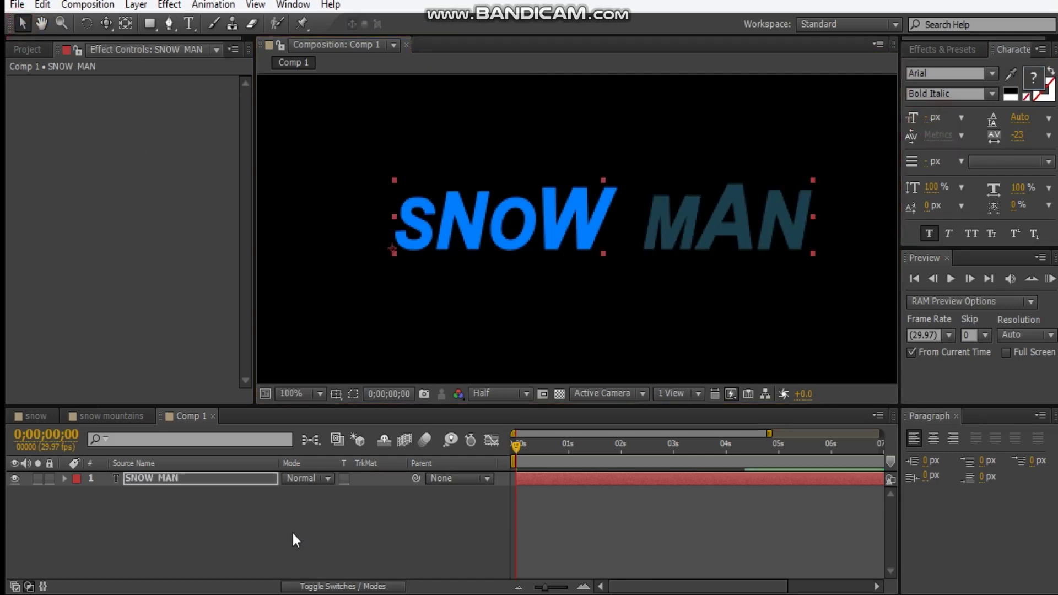
# Duplicate the SNOW MAN text layer.
pyautogui.click(227, 505)
pyautogui.click(177, 478)
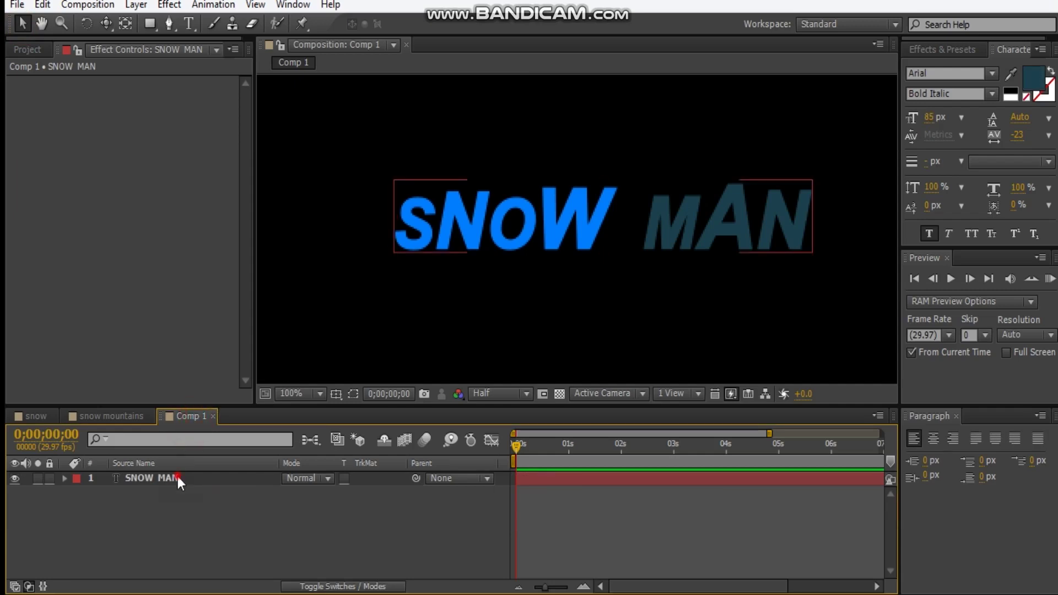
pyautogui.hotkey('ctrl', 'd')
pyautogui.click(252, 536)
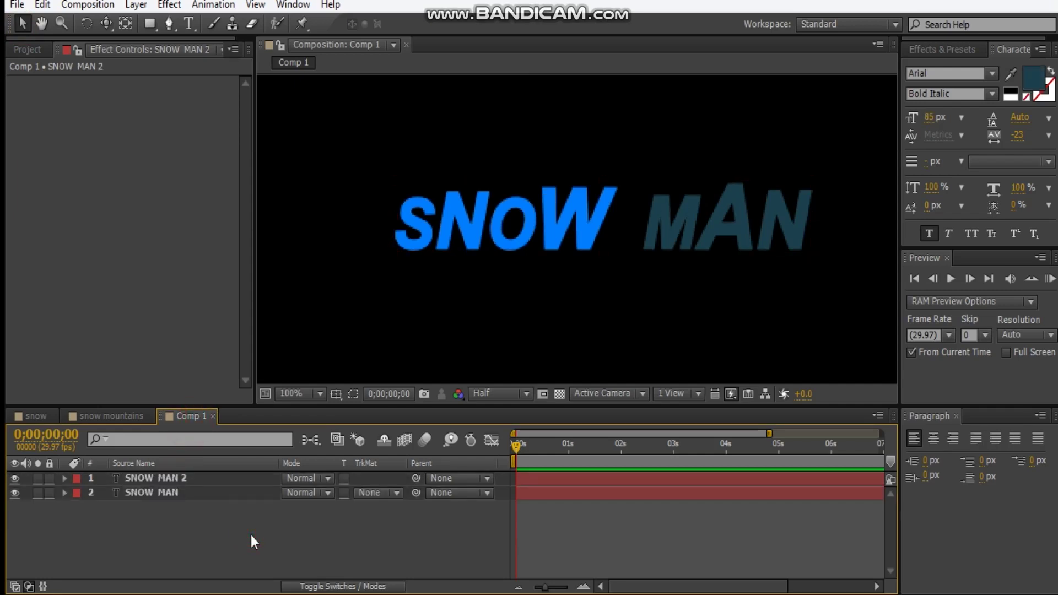
# Add a comp-sized black solid between the two text layers and set its track matte to Alpha Matte "SNOW MAN 2".
pyautogui.hotkey('ctrl', 'y')
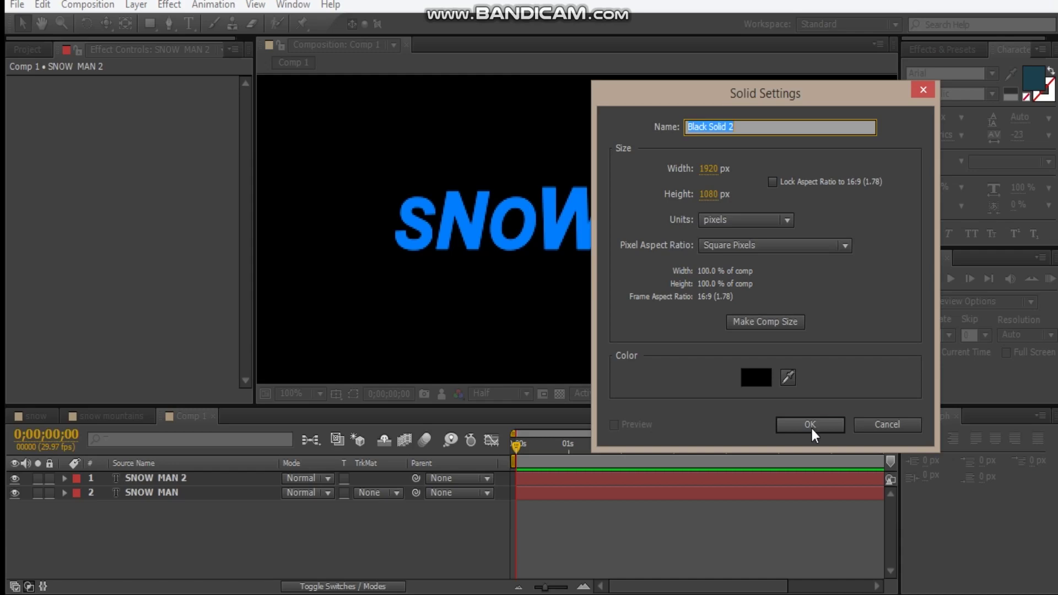
pyautogui.click(811, 425)
pyautogui.moveTo(200, 485); pyautogui.dragTo(199, 499)
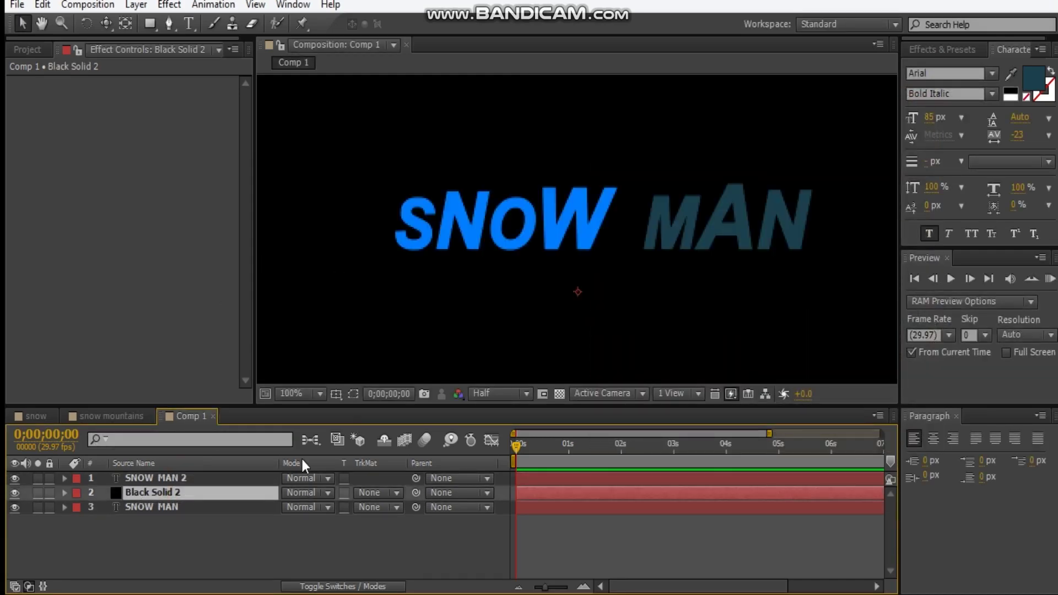
pyautogui.click(384, 492)
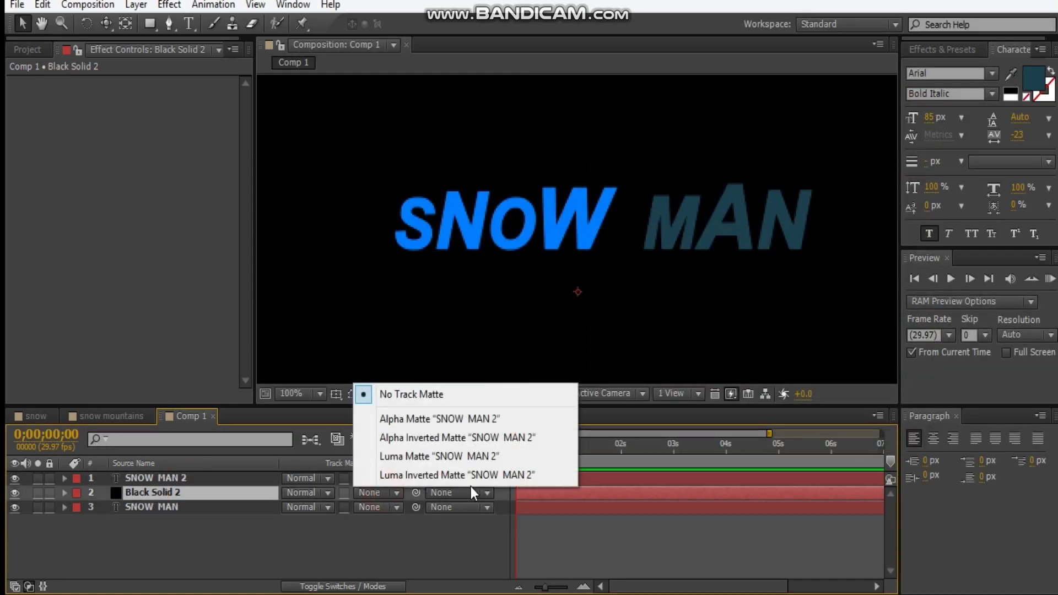
pyautogui.click(431, 422)
pyautogui.moveTo(759, 214); pyautogui.dragTo(744, 219)
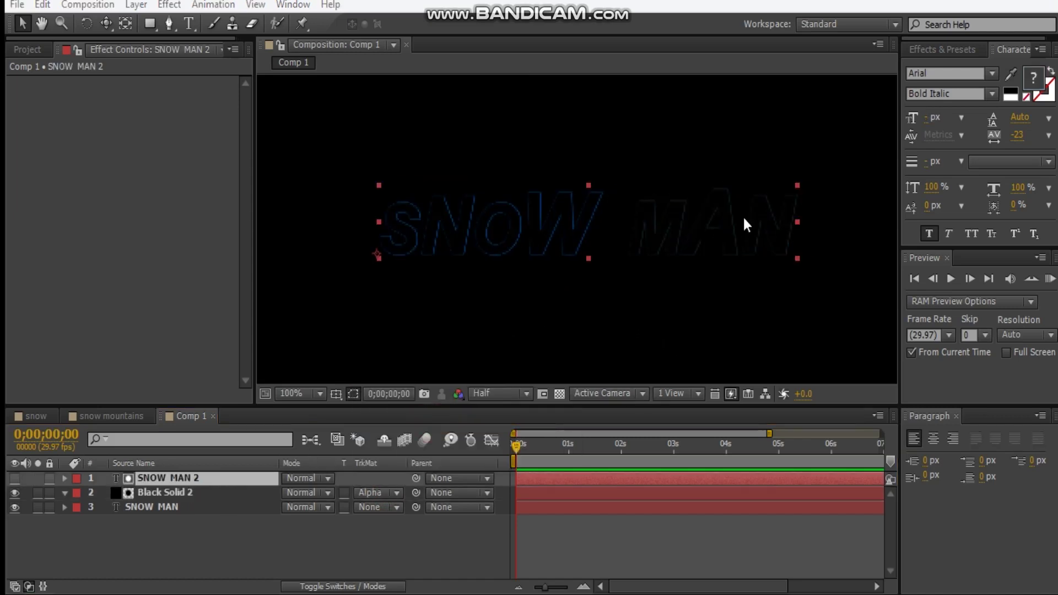
# Draw a narrow four-point Pen mask on the black solid along the edge where the O meets the W.
pyautogui.press('g')
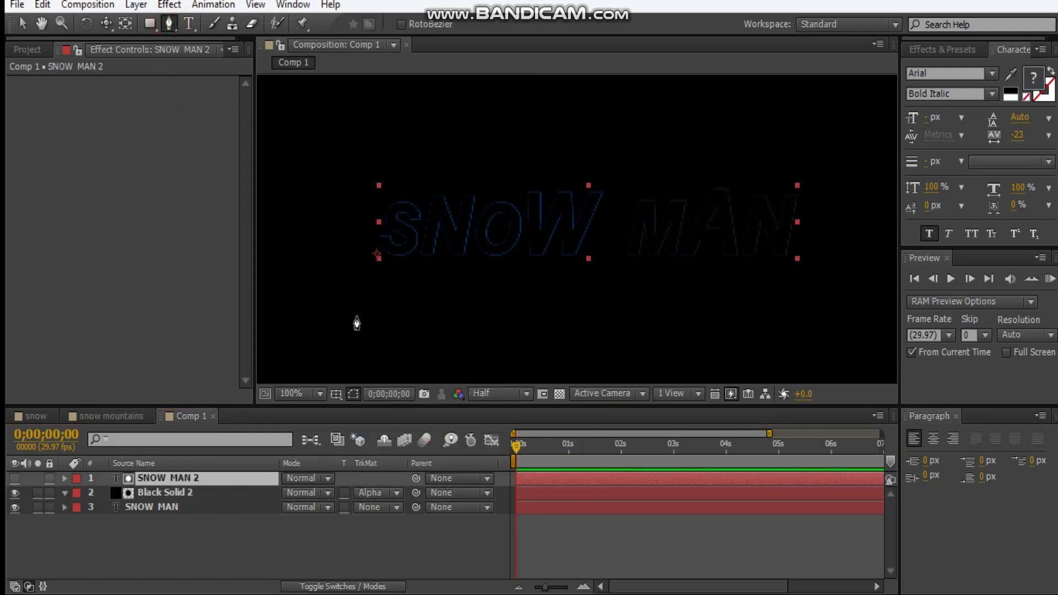
pyautogui.click(206, 493)
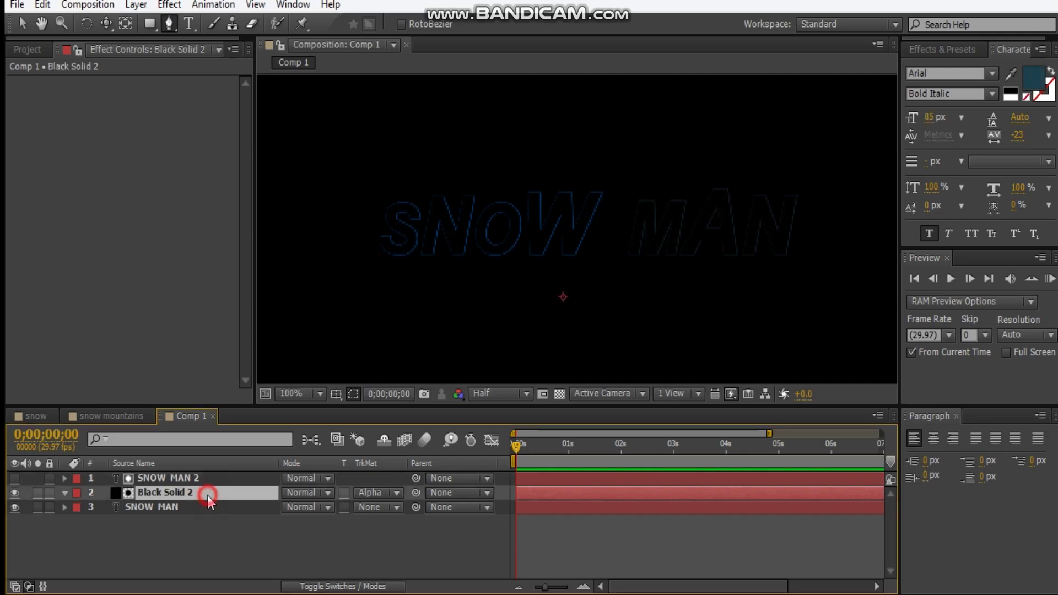
pyautogui.click(526, 184)
pyautogui.click(522, 256)
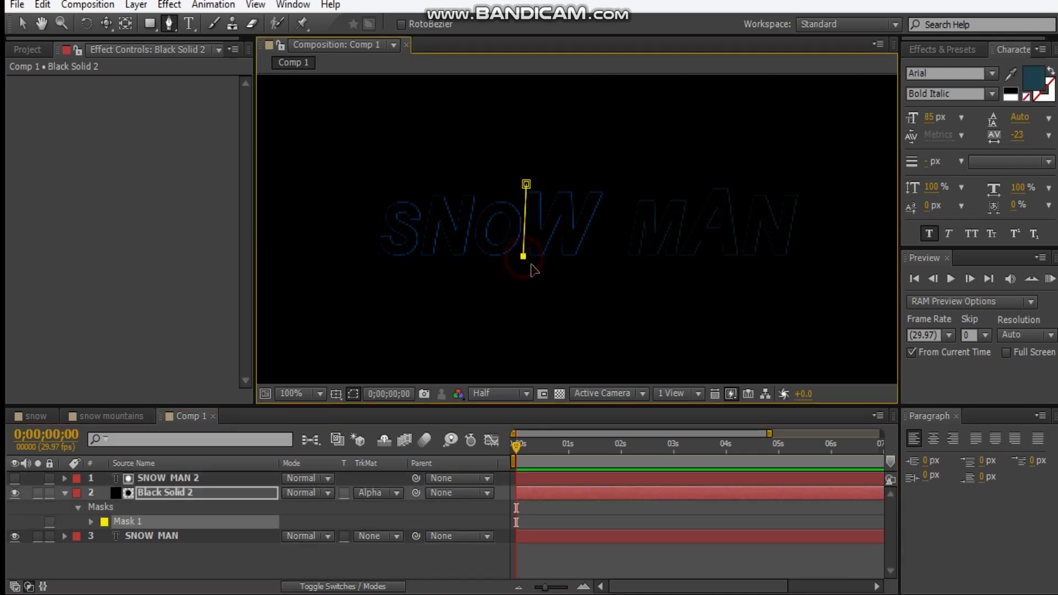
pyautogui.click(536, 264)
pyautogui.click(543, 178)
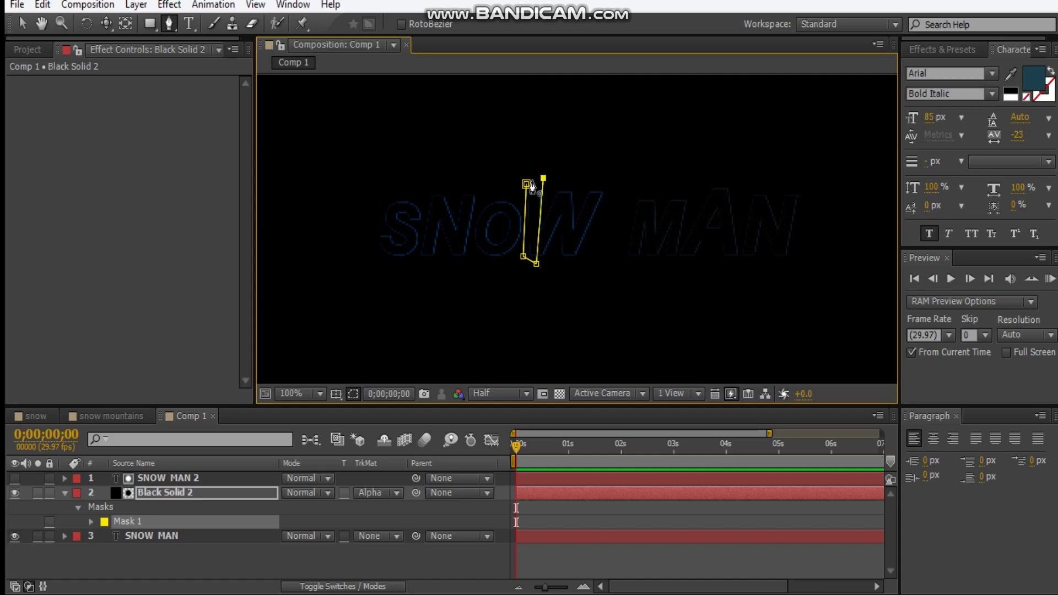
pyautogui.click(526, 185)
# Feather the black solid's mask by 35 pixels to soften it into a shadow on the W.
pyautogui.press('f')
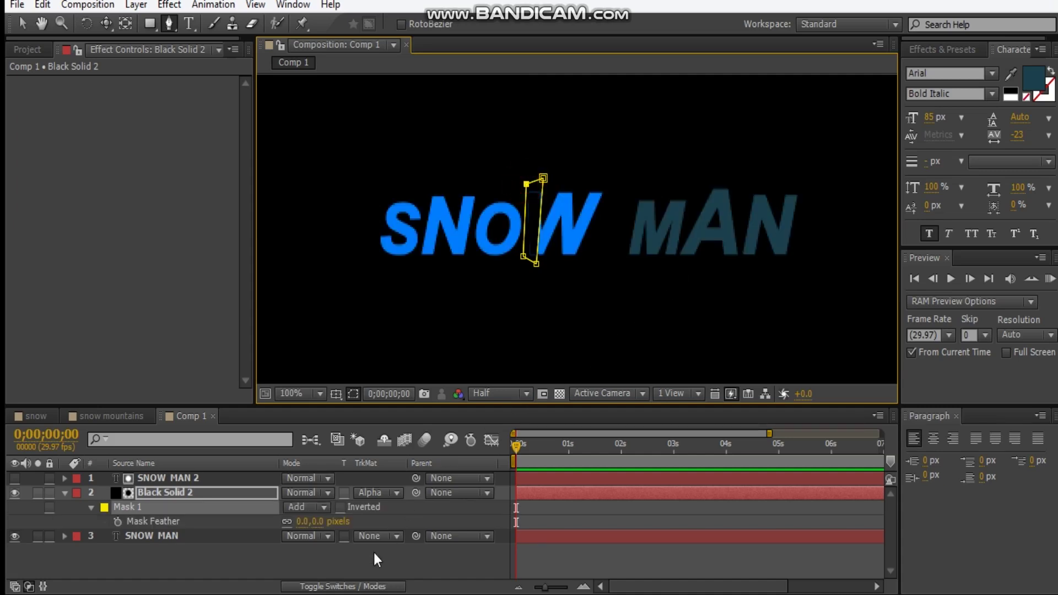
pyautogui.moveTo(322, 521); pyautogui.dragTo(355, 522)
pyautogui.click(353, 393)
pyautogui.moveTo(311, 520); pyautogui.dragTo(299, 522)
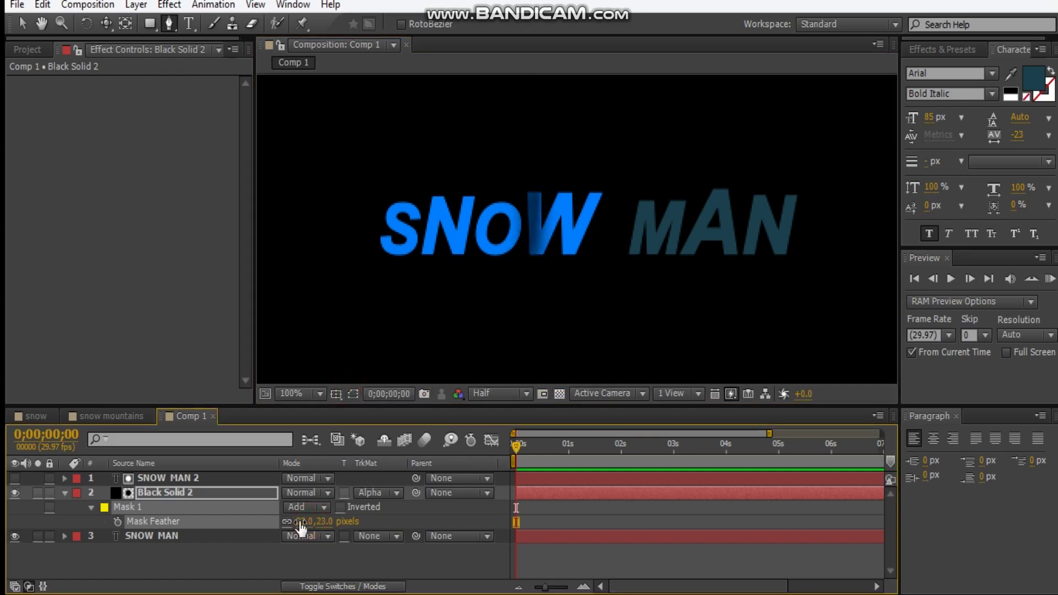
pyautogui.moveTo(330, 520); pyautogui.dragTo(332, 526)
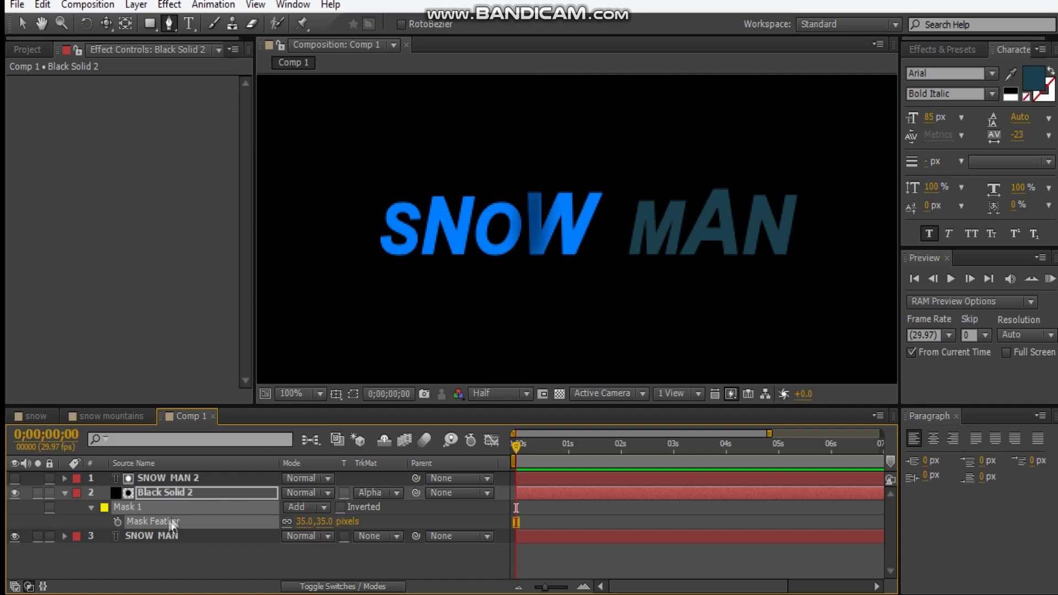
# Show the mask outlines again and duplicate Mask 1 on the black solid.
pyautogui.click(353, 393)
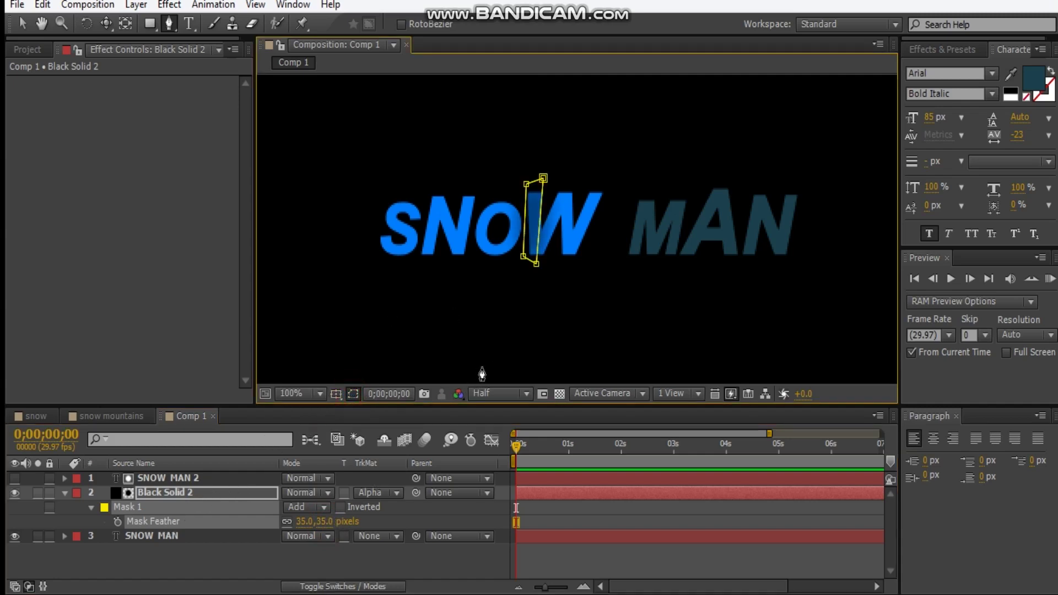
pyautogui.hotkey('ctrl', 'd')
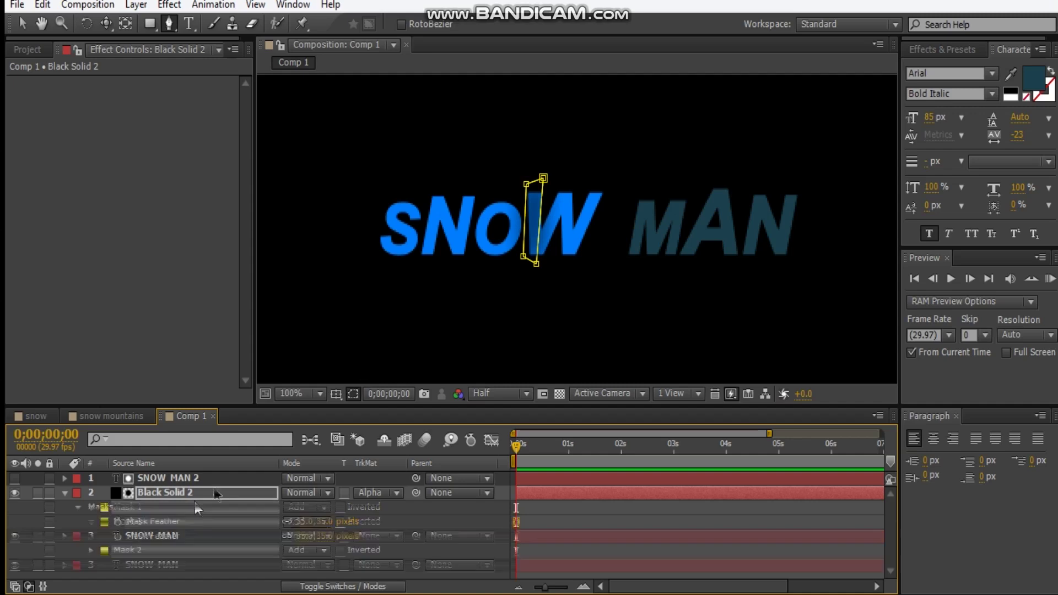
pyautogui.click(22, 23)
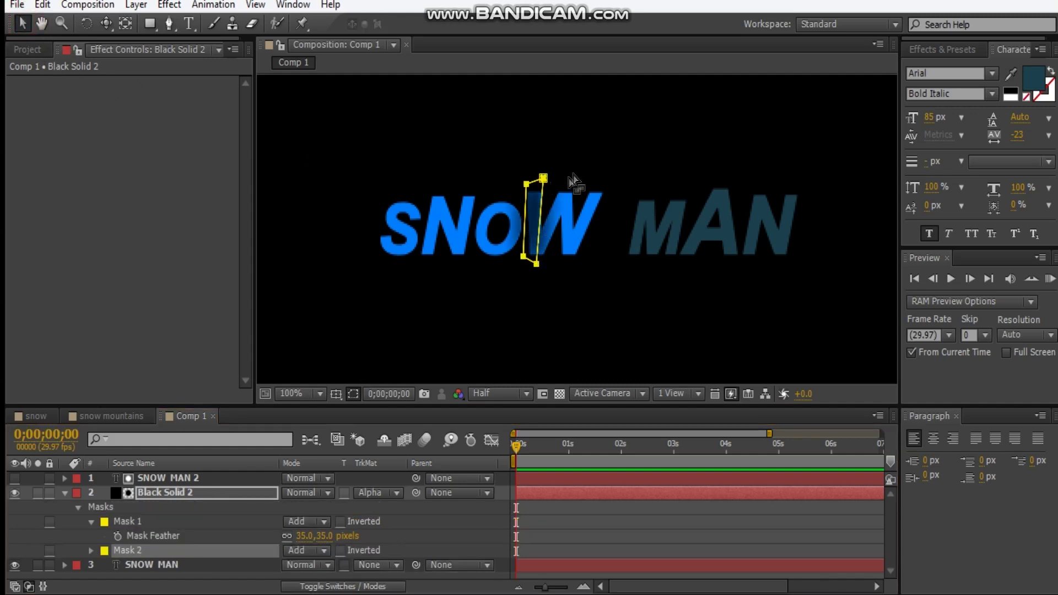
# Place the duplicated mask on the edge between N and O, and add copies at the S–N, M–A and A–N edges.
pyautogui.doubleClick(539, 209)
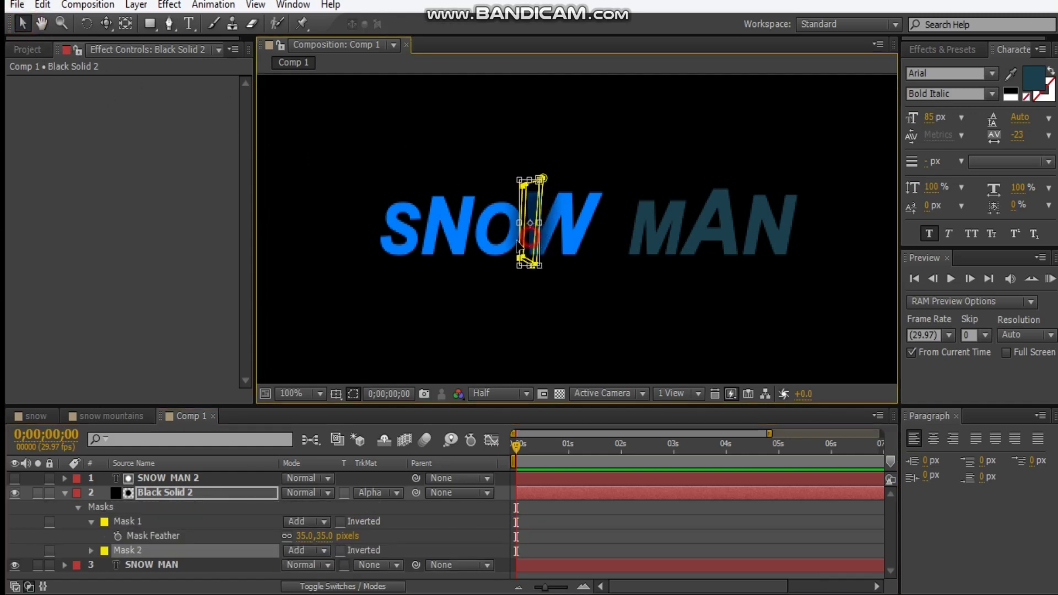
pyautogui.moveTo(532, 241); pyautogui.dragTo(466, 245)
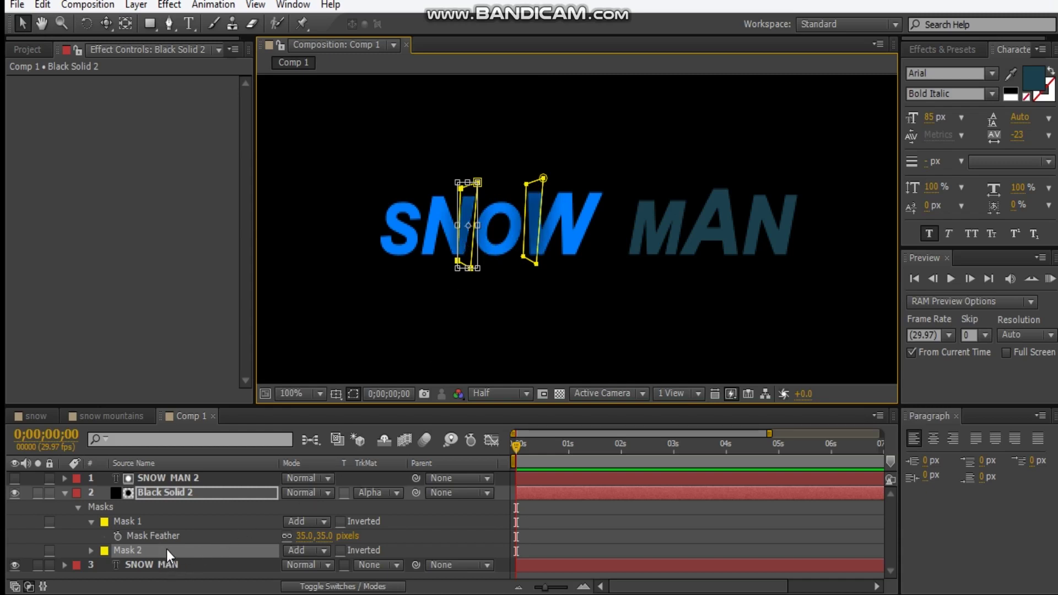
pyautogui.hotkey('ctrl', 'd')
pyautogui.doubleClick(467, 255)
pyautogui.moveTo(467, 254); pyautogui.dragTo(743, 233)
pyautogui.hotkey('ctrl', 'd')
pyautogui.hotkey('ctrl', 'd')
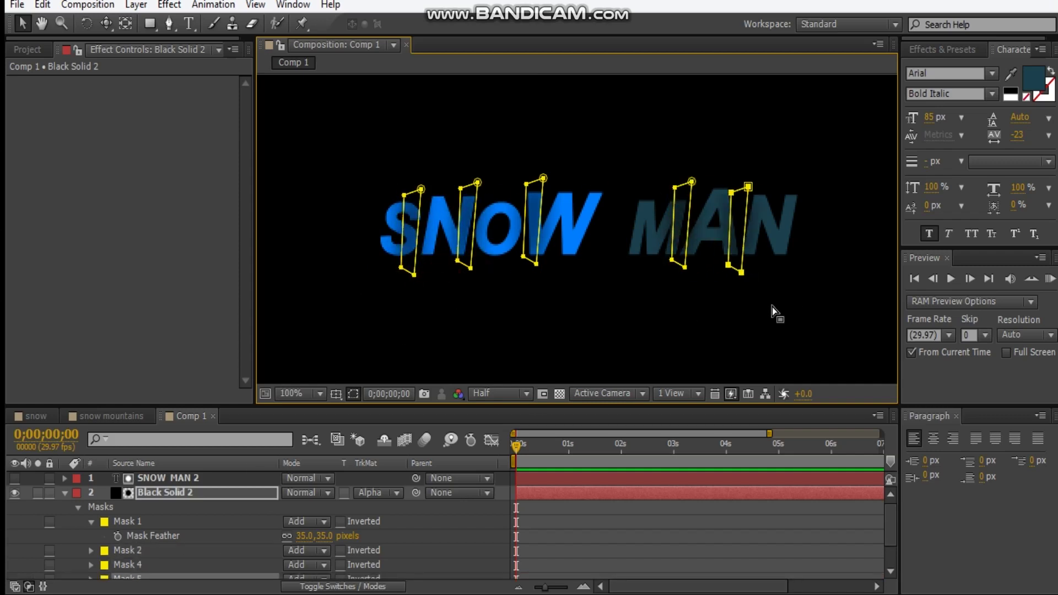
pyautogui.click(612, 332)
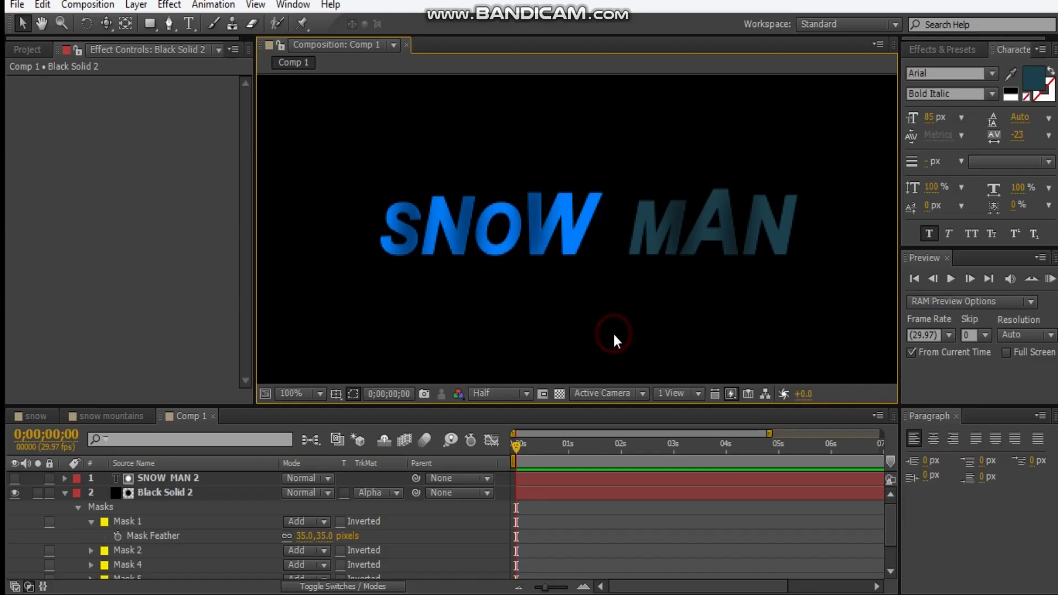
# Collapse the black solid's properties and toggle its visibility to compare the title with and without the letter shadows.
pyautogui.click(64, 493)
pyautogui.click(15, 493)
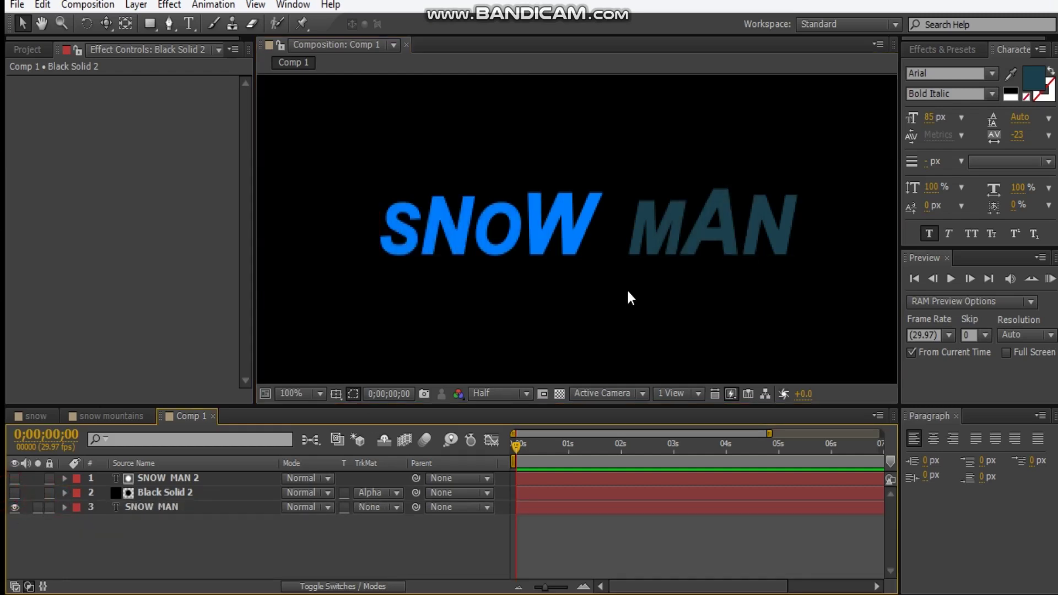
pyautogui.click(13, 493)
pyautogui.click(14, 493)
pyautogui.click(14, 493)
pyautogui.click(13, 494)
pyautogui.click(14, 493)
pyautogui.click(14, 493)
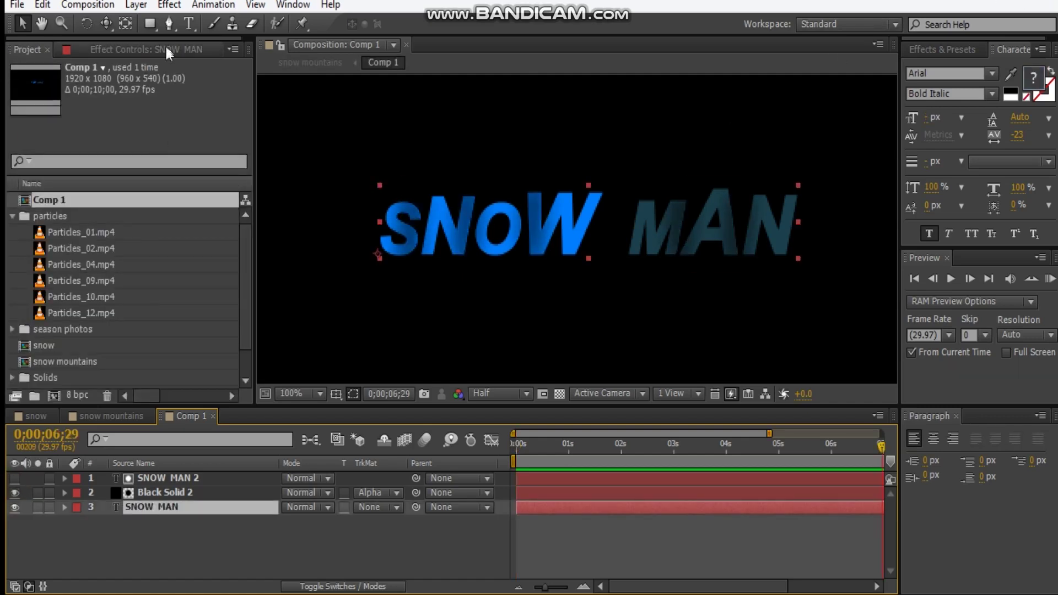
# Recolor the word SNOW in the lower text layer to the lighter blue 00A8FF.
pyautogui.click(188, 23)
pyautogui.moveTo(386, 226); pyautogui.dragTo(606, 228)
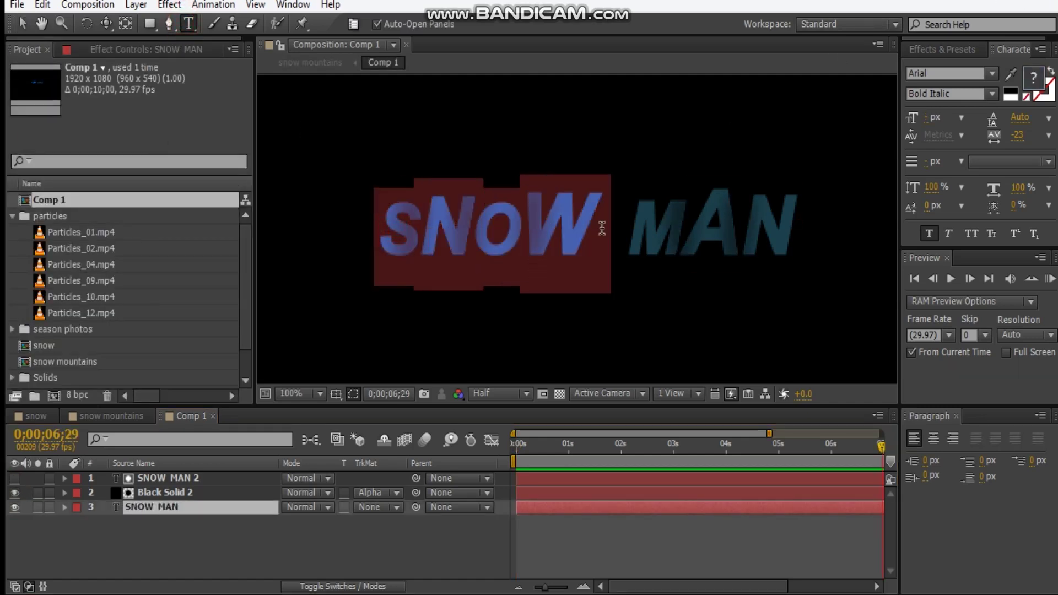
pyautogui.click(1033, 79)
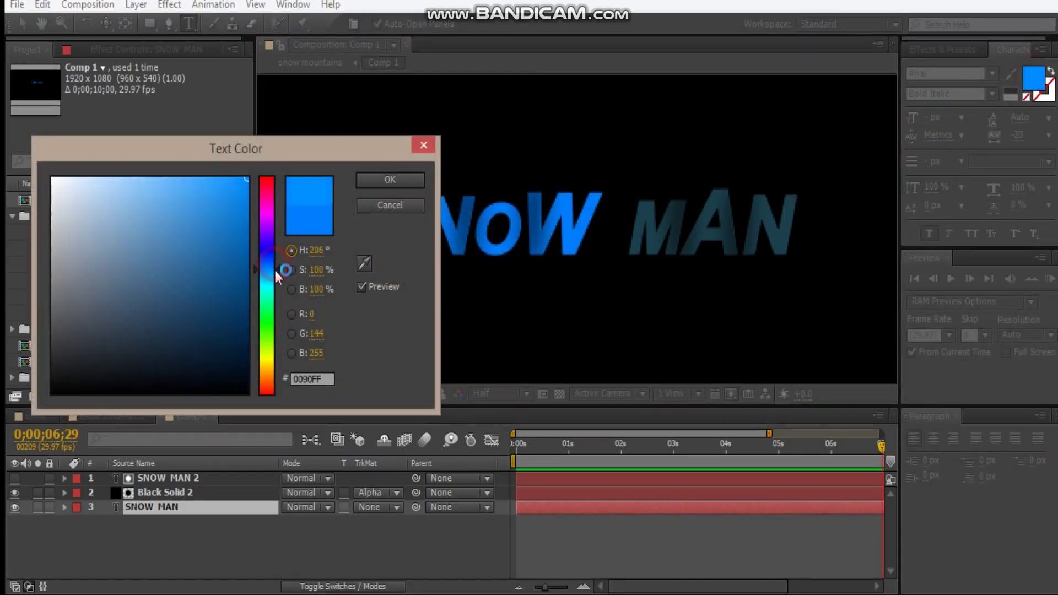
pyautogui.moveTo(277, 272); pyautogui.dragTo(277, 282)
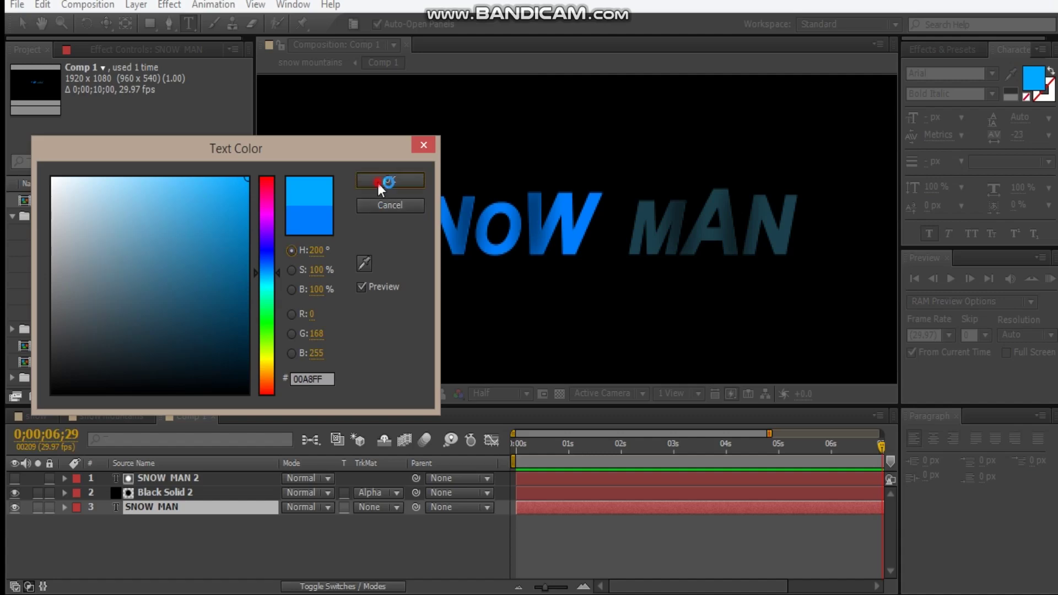
pyautogui.click(388, 180)
# Recolor the word MAN in the lower text layer to the brighter teal blue 0B7496.
pyautogui.moveTo(641, 227); pyautogui.dragTo(837, 232)
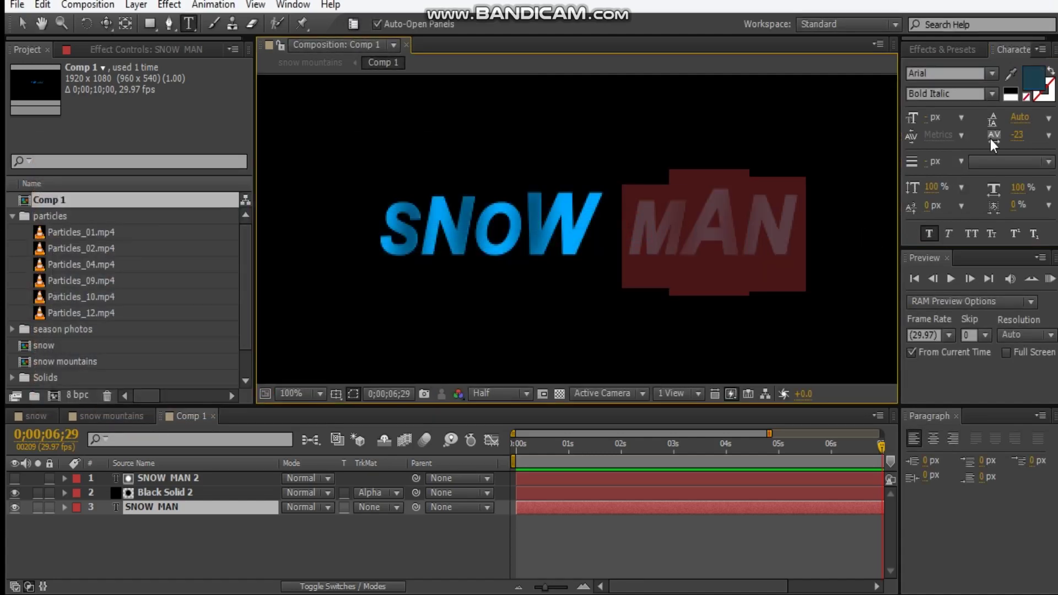
pyautogui.click(1033, 79)
pyautogui.moveTo(215, 329)
pyautogui.mouseDown()
pyautogui.moveTo(204, 309)
pyautogui.moveTo(234, 267)
pyautogui.mouseUp()
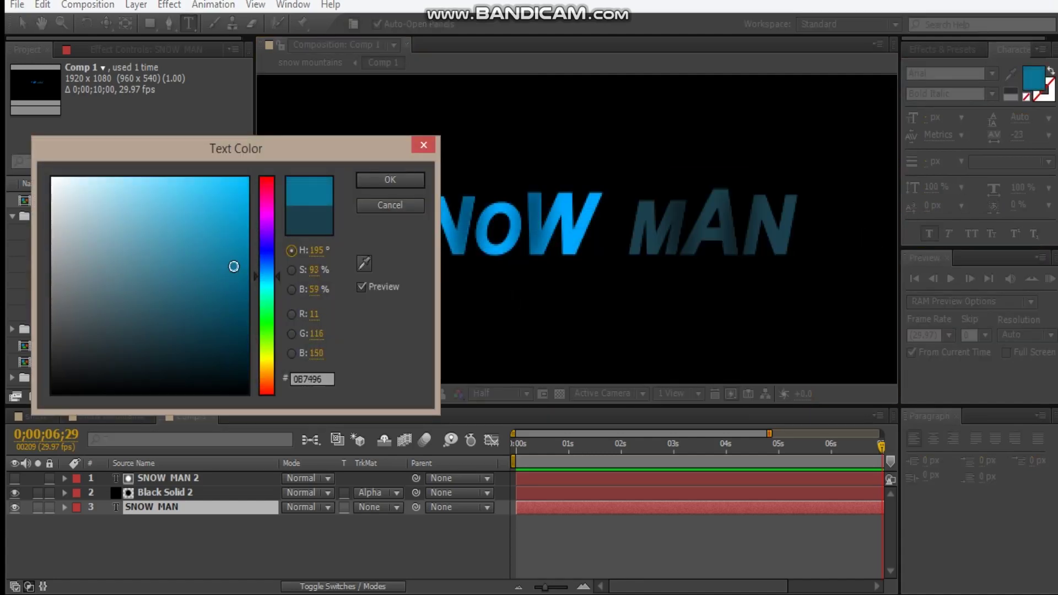
pyautogui.click(375, 185)
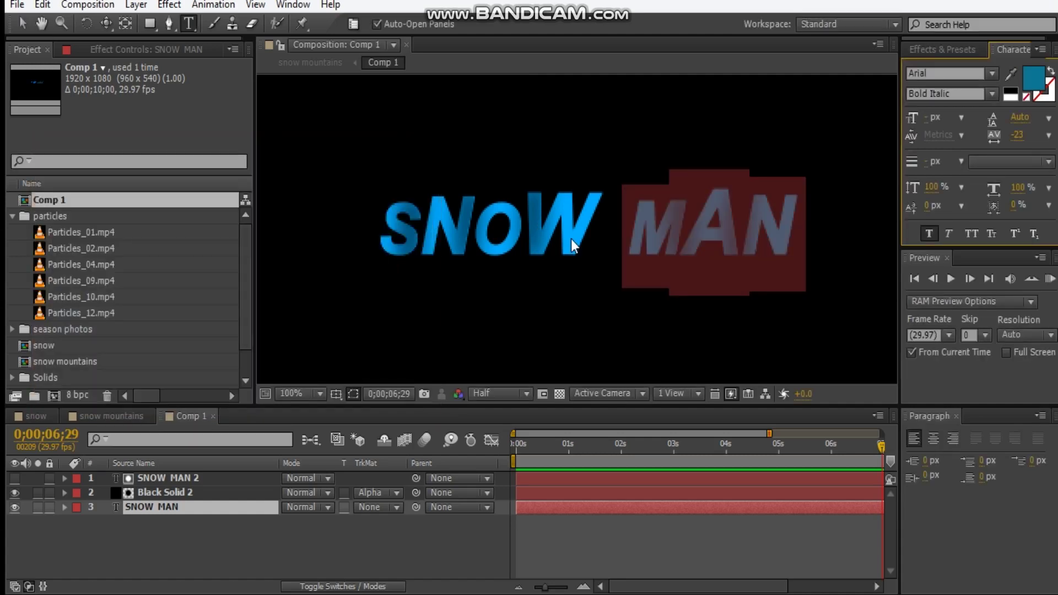
pyautogui.click(23, 24)
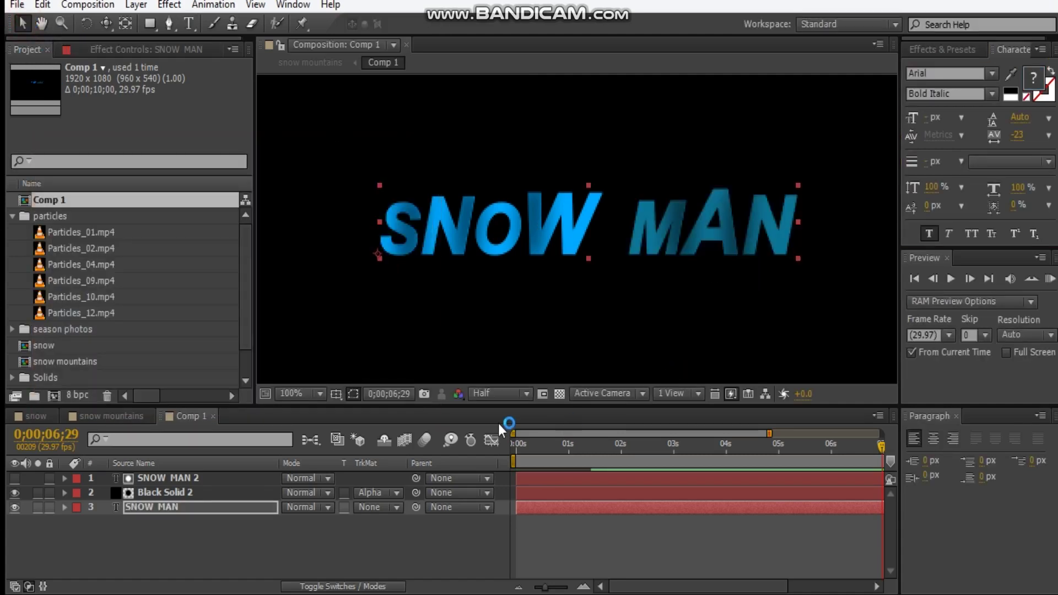
# Set the black solid's opacity to 70% and toggle its visibility to check the shadows.
pyautogui.click(216, 491)
pyautogui.press('t')
pyautogui.moveTo(292, 507); pyautogui.dragTo(280, 511)
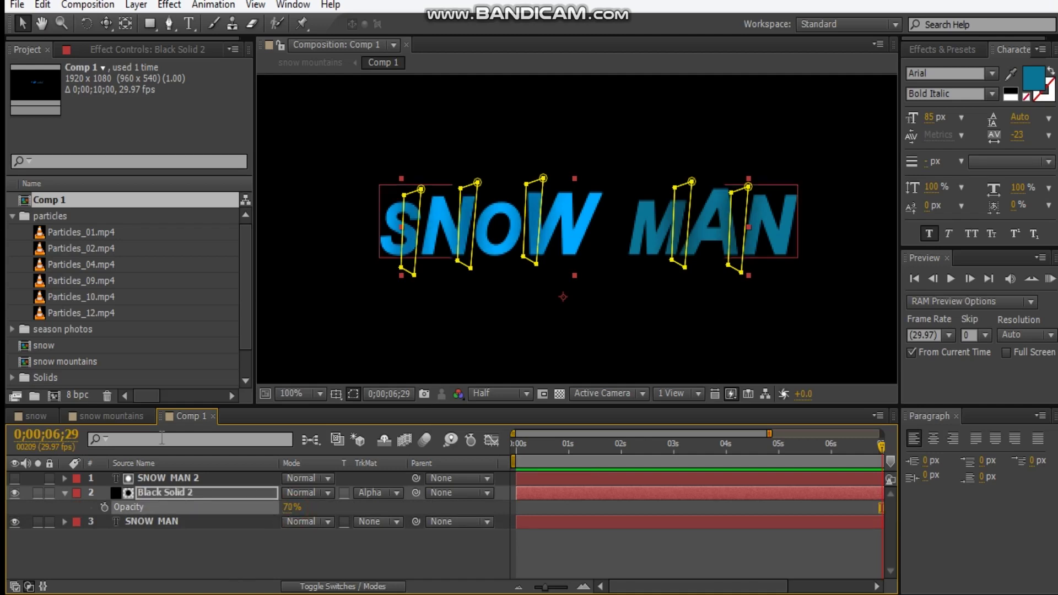
pyautogui.click(13, 496)
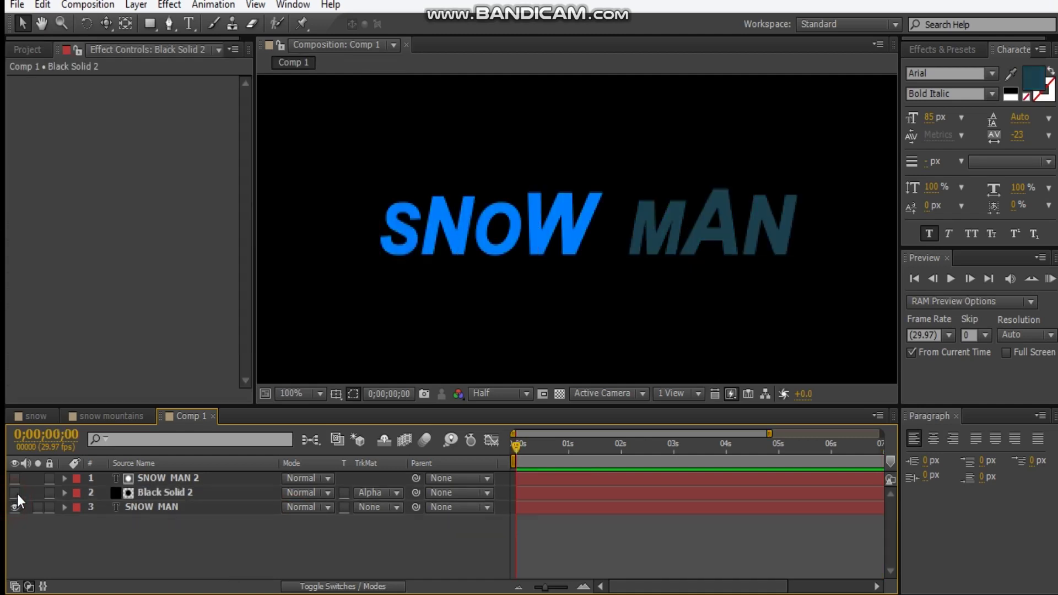
pyautogui.click(15, 492)
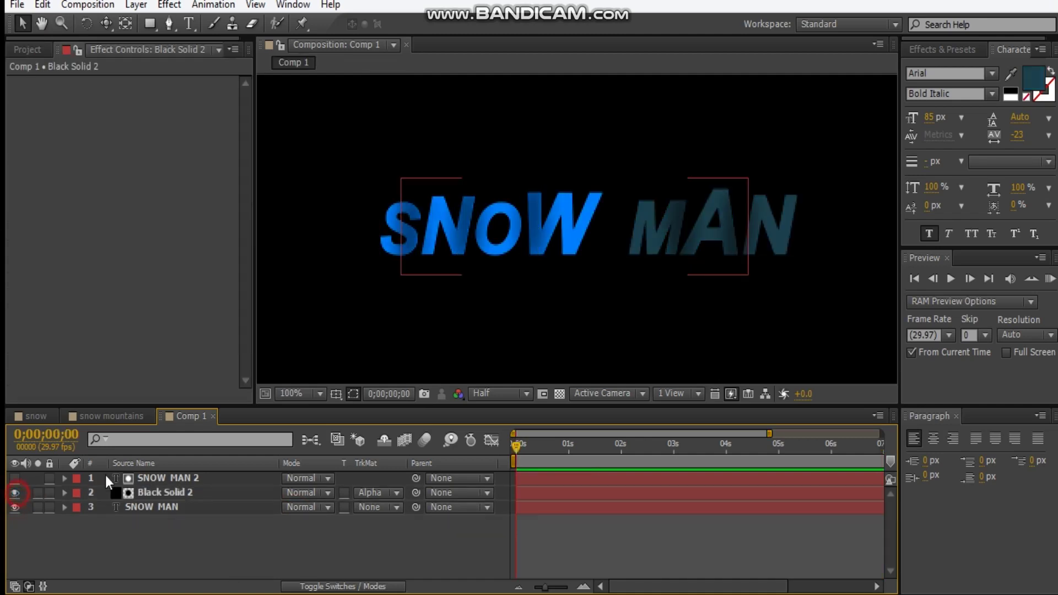
# Add Comp 1 to the snow mountains composition as a layer directly below Camera 1.
pyautogui.click(104, 415)
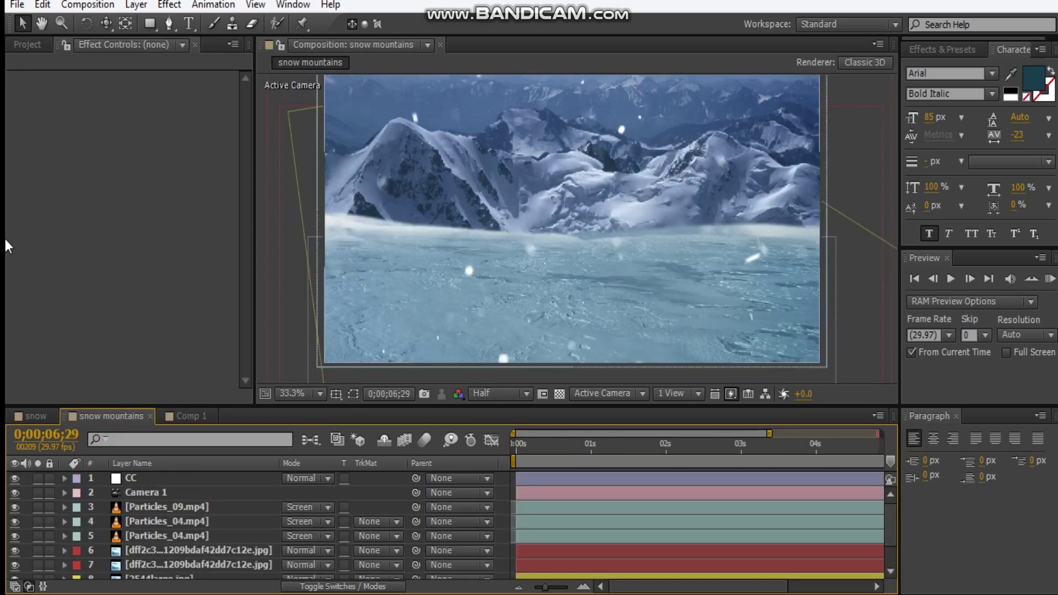
pyautogui.click(34, 45)
pyautogui.moveTo(41, 189); pyautogui.dragTo(161, 498)
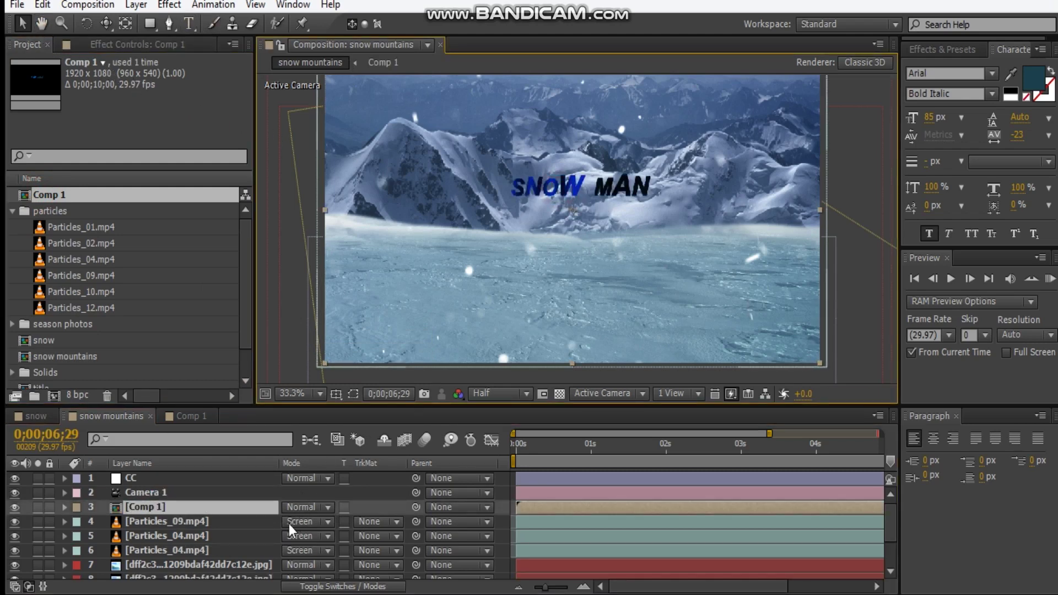
# Scale the Comp 1 title layer to 141% and make it a 3D layer.
pyautogui.press('s')
pyautogui.moveTo(308, 522); pyautogui.dragTo(342, 521)
pyautogui.click(379, 586)
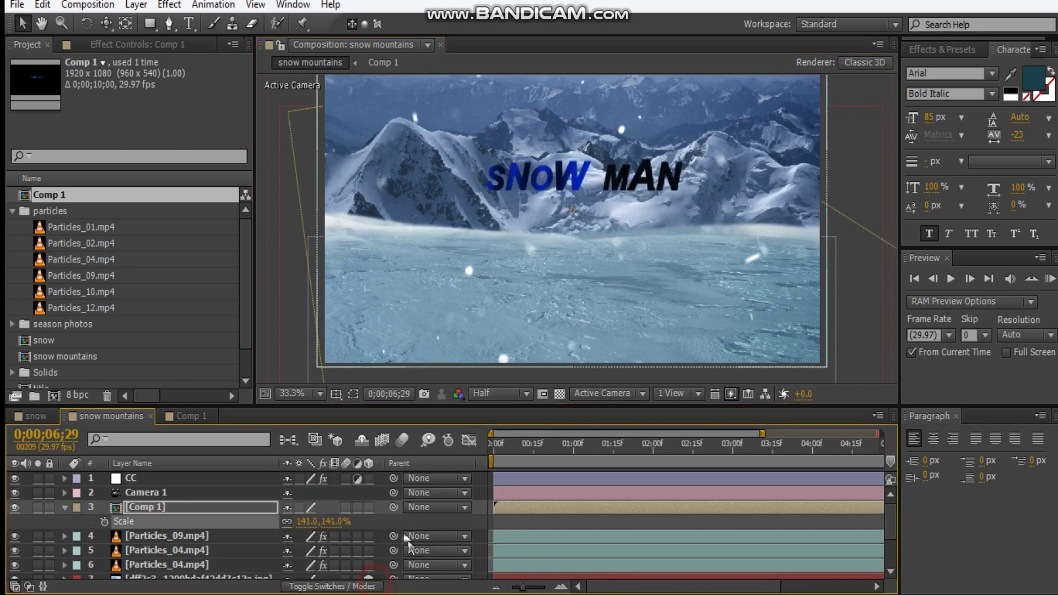
pyautogui.click(369, 507)
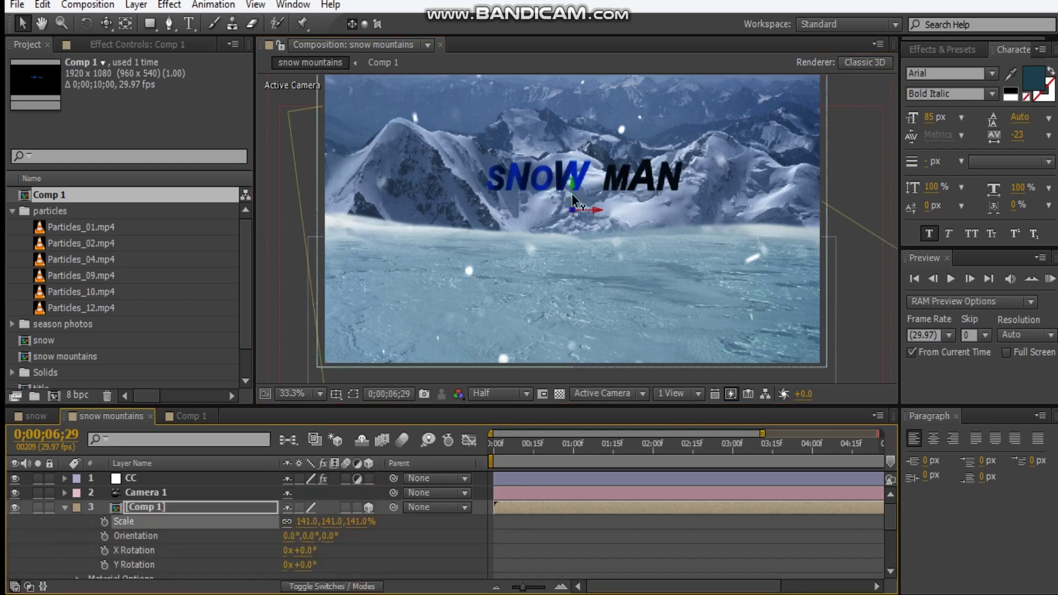
# Lower the title layer to the horizon of the snow field and push it farther back in depth.
pyautogui.moveTo(569, 203); pyautogui.dragTo(565, 259)
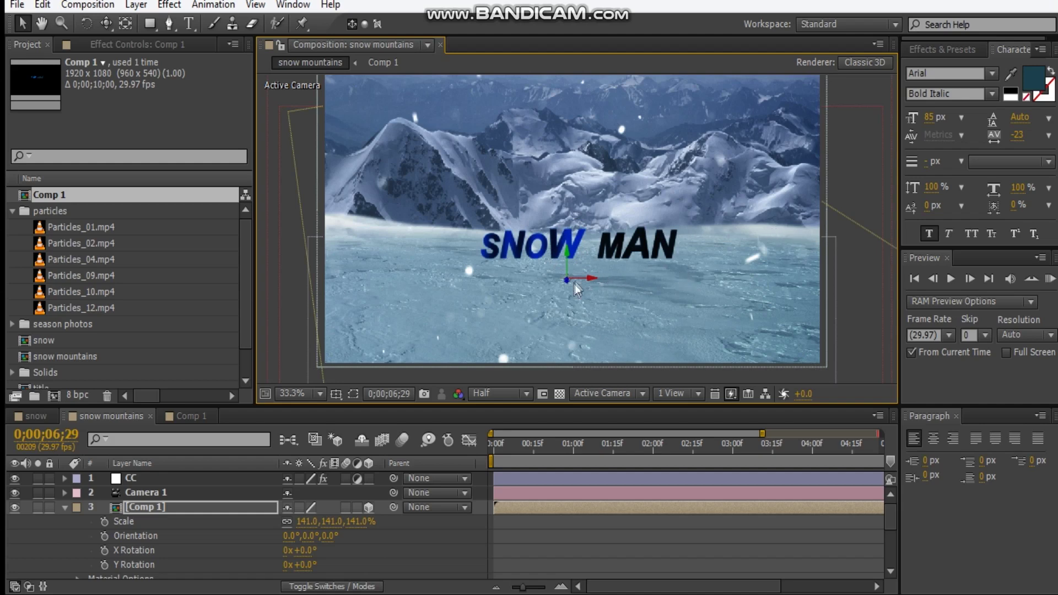
pyautogui.moveTo(567, 285); pyautogui.dragTo(568, 266)
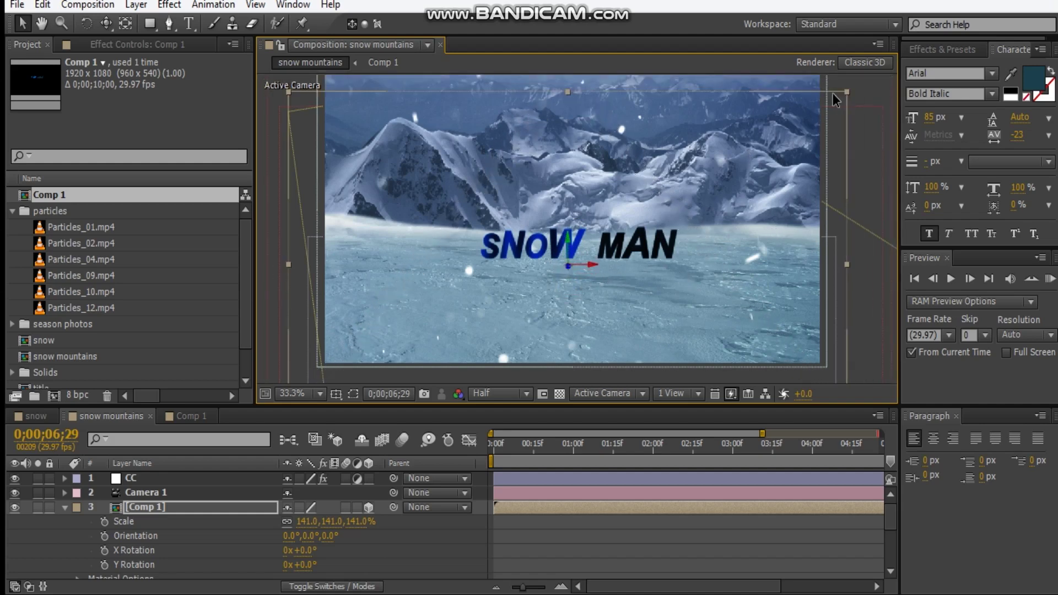
# Scale the title layer to 183% and nudge it slightly down onto the snow line.
pyautogui.moveTo(347, 526); pyautogui.dragTo(388, 522)
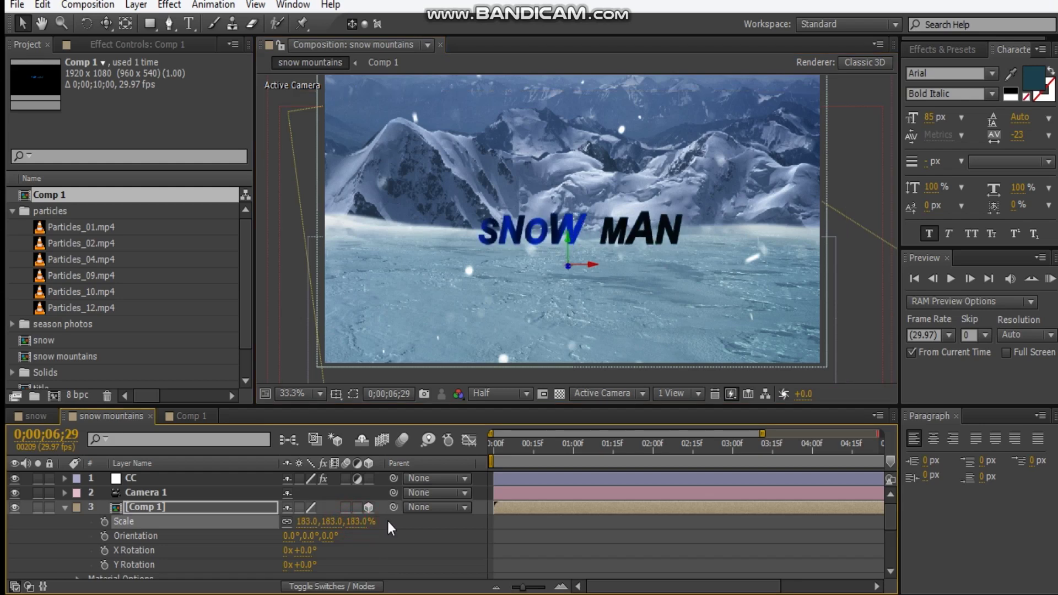
pyautogui.moveTo(568, 237); pyautogui.dragTo(567, 241)
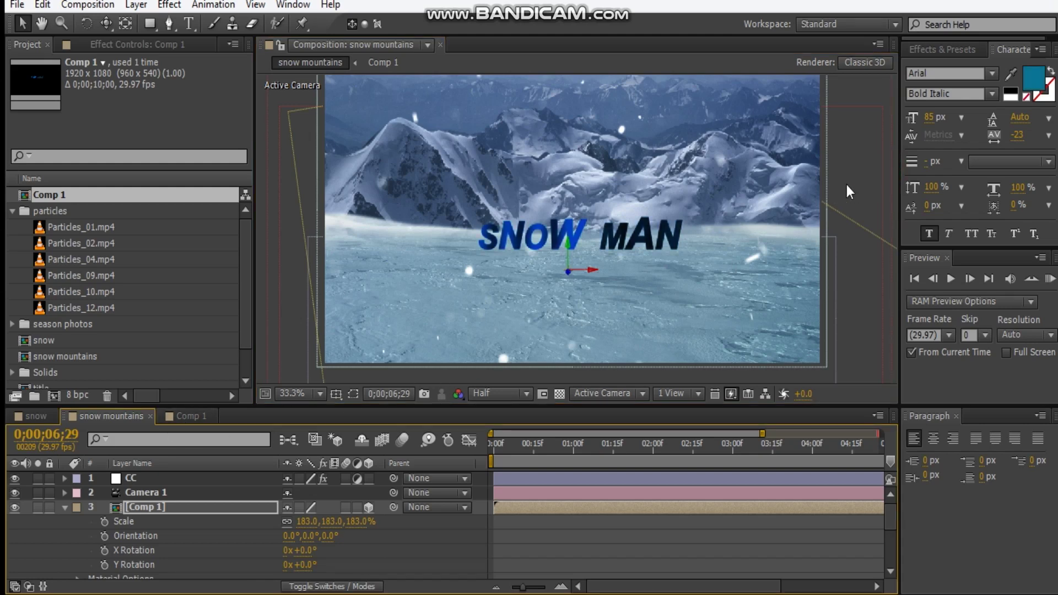
pyautogui.click(874, 177)
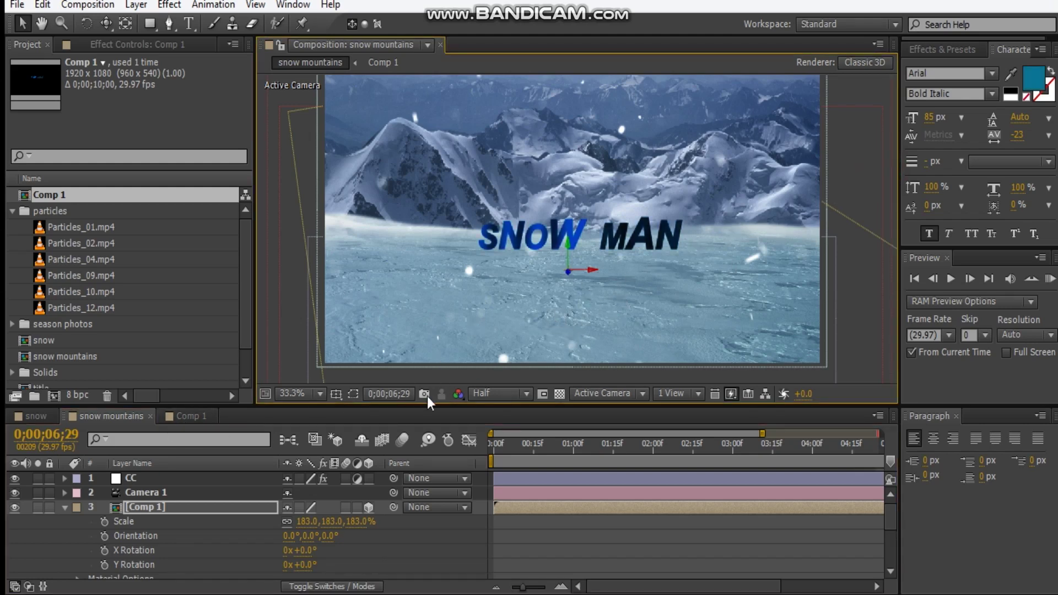
# Set starting keyframes for Camera 1's Point of Interest and Position at 0;00;00;00.
pyautogui.click(150, 482)
pyautogui.click(155, 496)
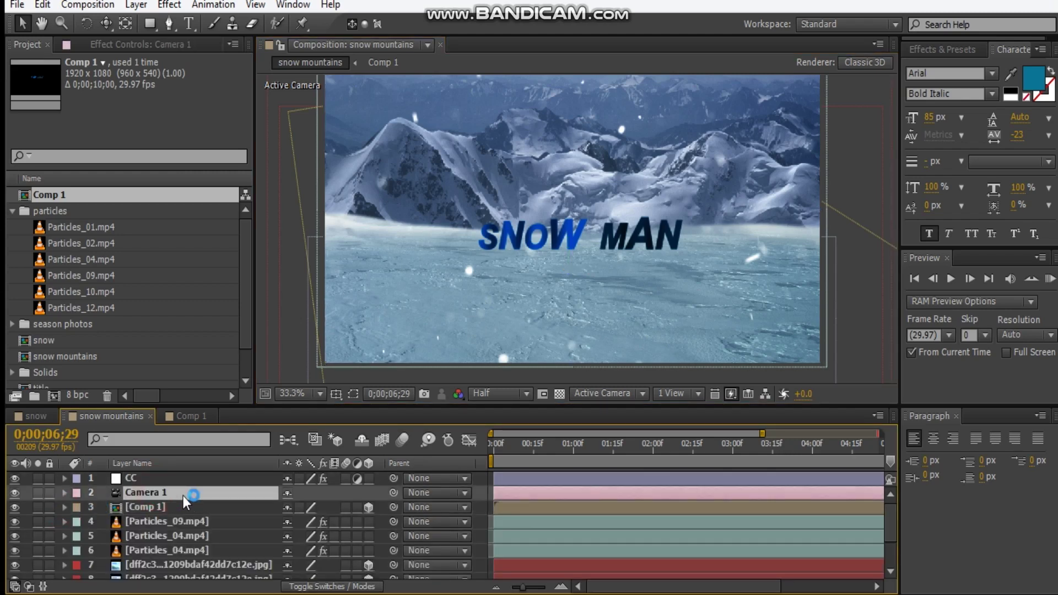
pyautogui.press('p')
pyautogui.press('Tab')
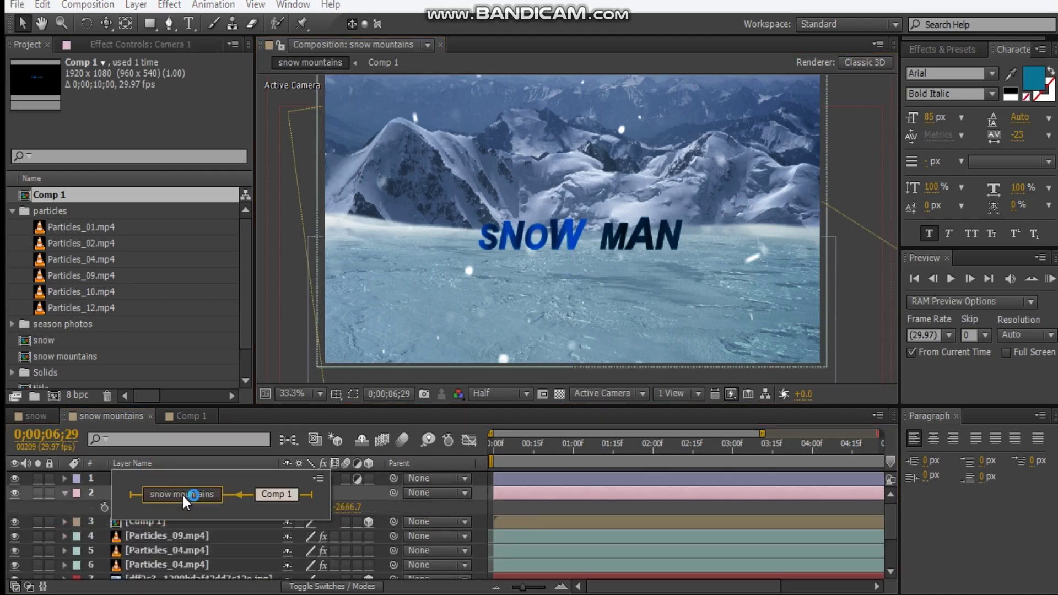
pyautogui.click(205, 494)
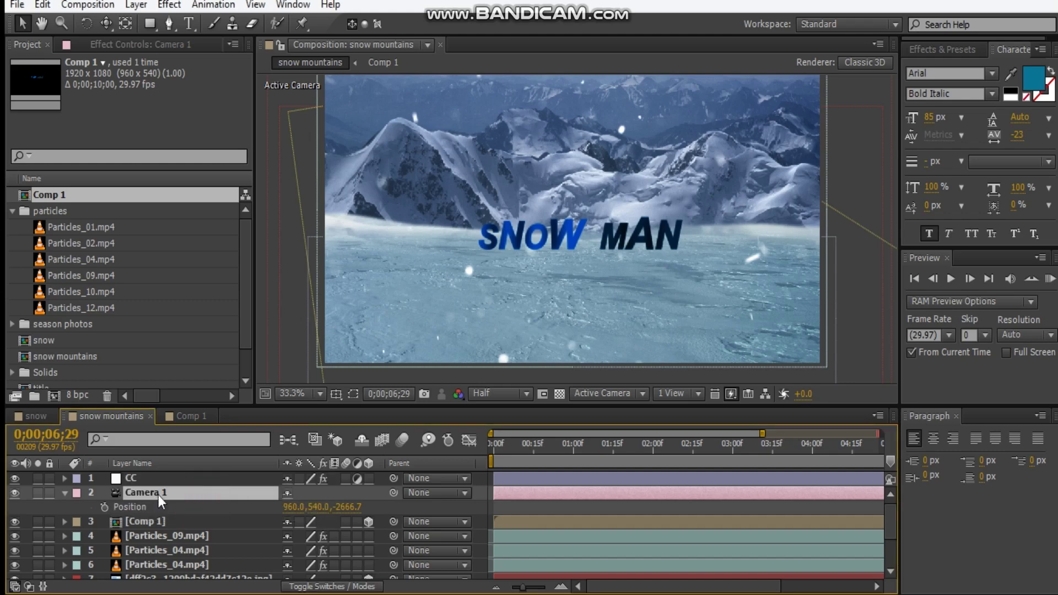
pyautogui.hotkey('shift', 'a')
pyautogui.click(491, 445)
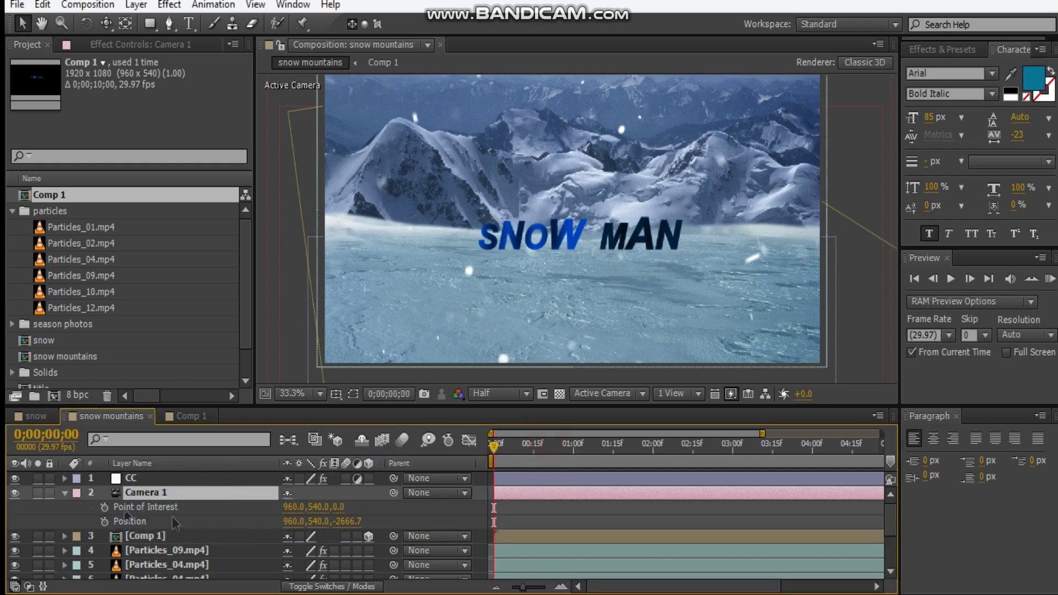
pyautogui.click(104, 507)
pyautogui.click(104, 521)
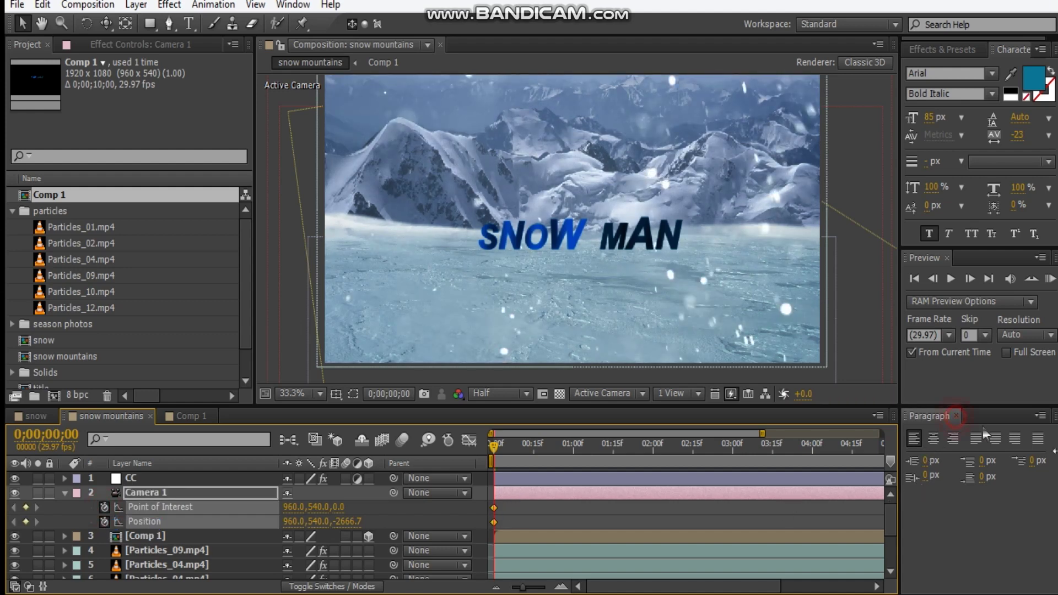
# Dolly Camera 1 in to a Z position of about -1850 at 0;00;03;01, and move that Position keyframe to about 0;00;03;14.
pyautogui.click(956, 416)
pyautogui.moveTo(515, 458); pyautogui.dragTo(734, 457)
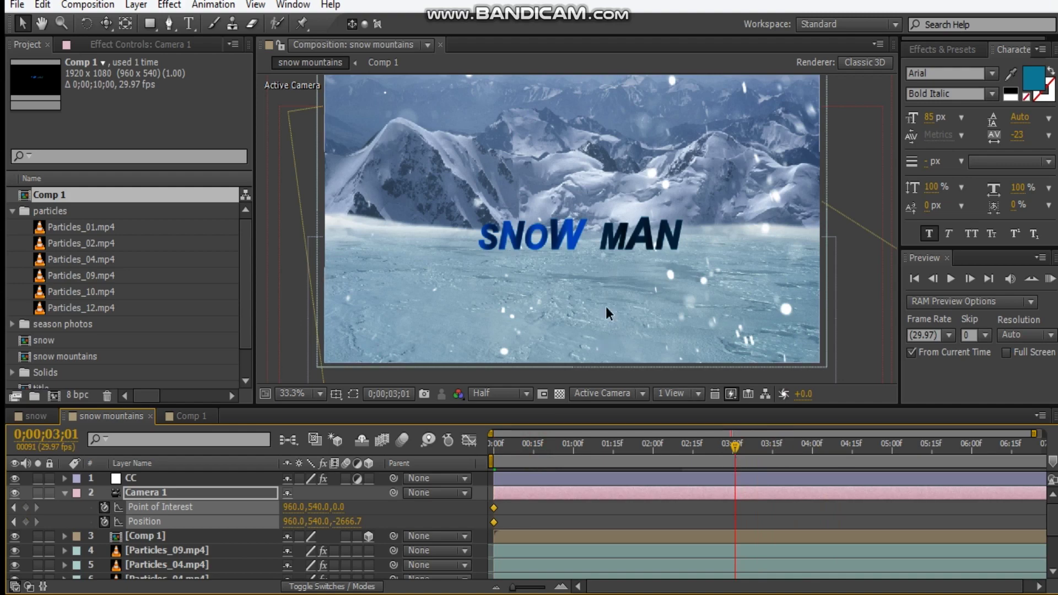
pyautogui.press('c')
pyautogui.moveTo(607, 307); pyautogui.dragTo(614, 204)
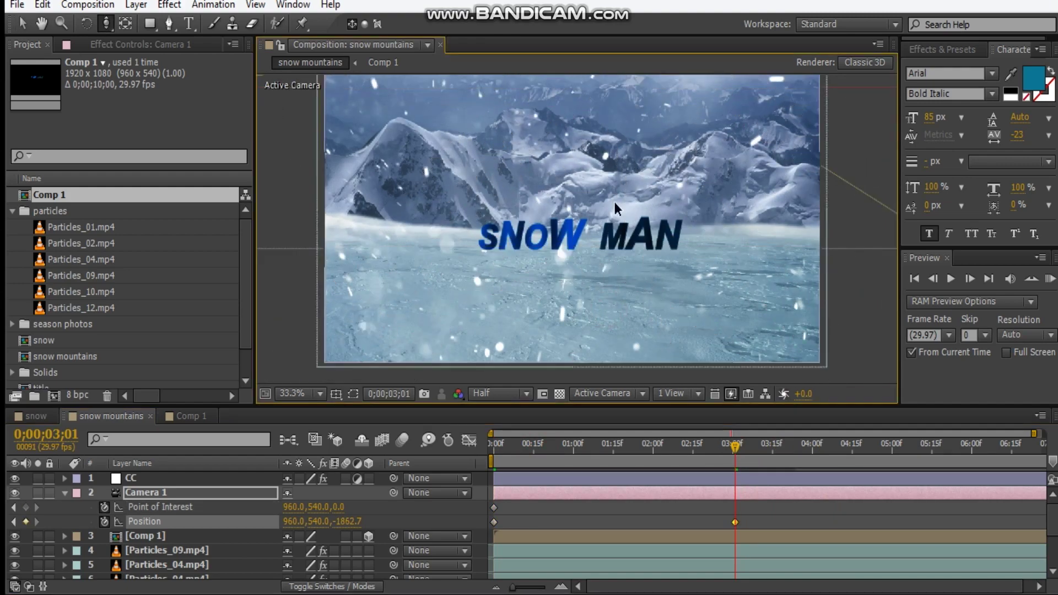
pyautogui.moveTo(615, 226); pyautogui.dragTo(581, 278)
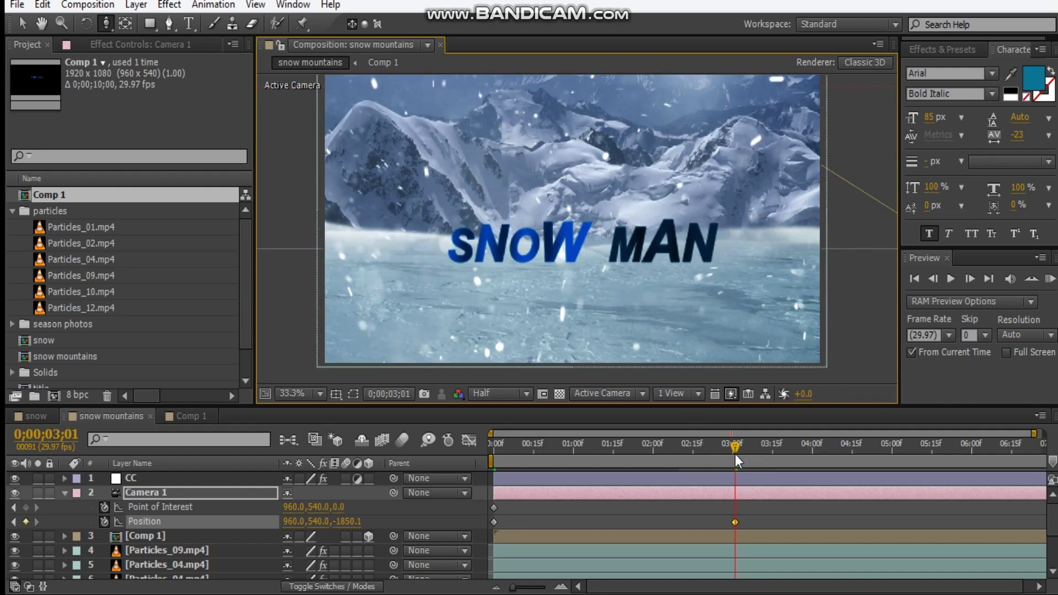
pyautogui.moveTo(764, 450); pyautogui.dragTo(1050, 454)
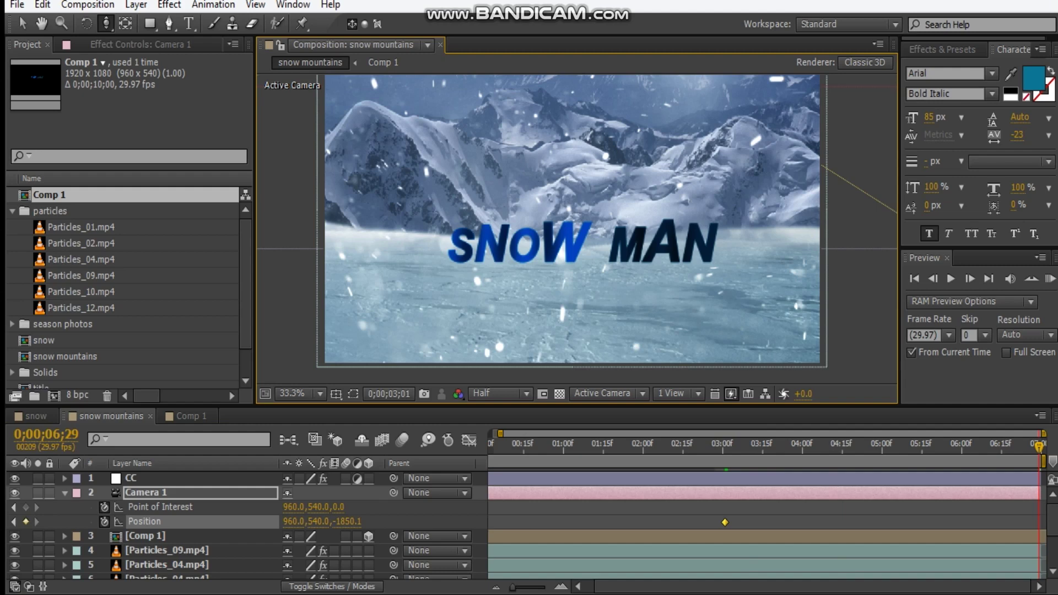
pyautogui.moveTo(761, 520); pyautogui.dragTo(767, 518)
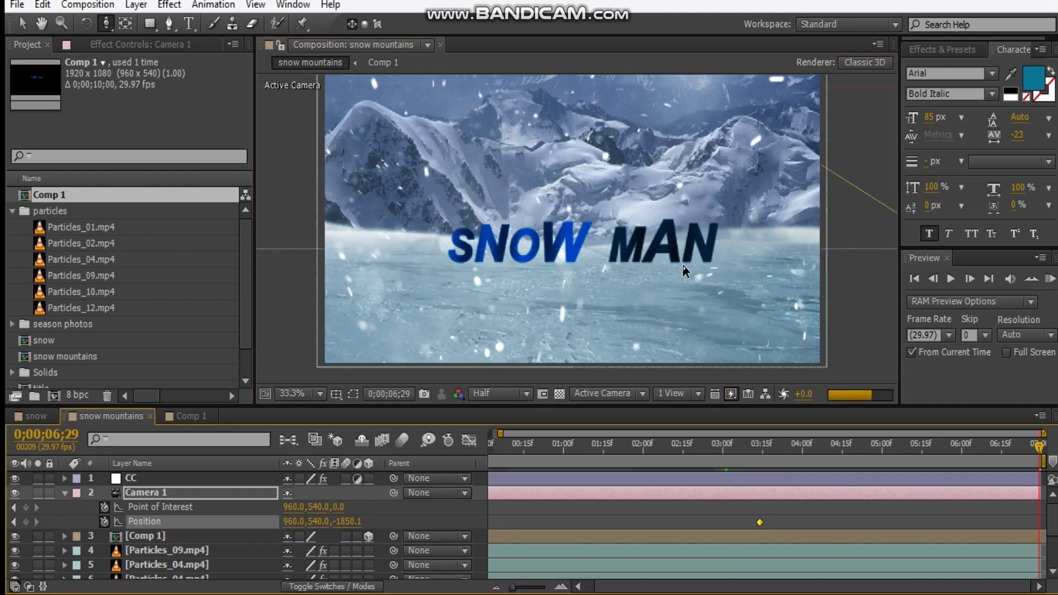
# At 0;00;06;29, orbit and move Camera 1 to about position 1374.5, 540, -1582.2 with point of interest 1141.3, 540, 26.3.
pyautogui.moveTo(681, 263); pyautogui.dragTo(673, 262)
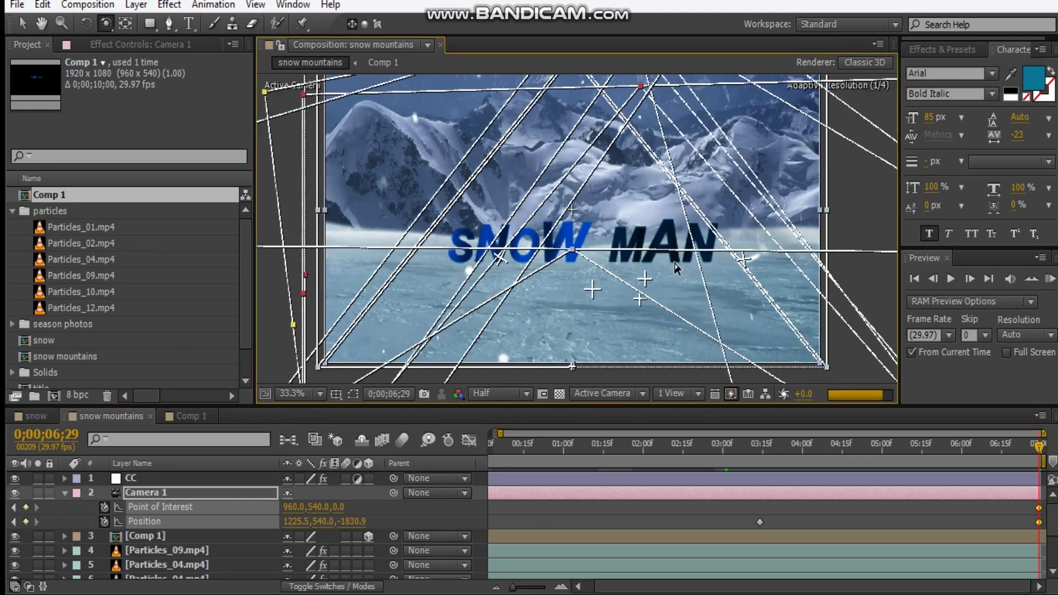
pyautogui.moveTo(652, 265); pyautogui.dragTo(693, 251)
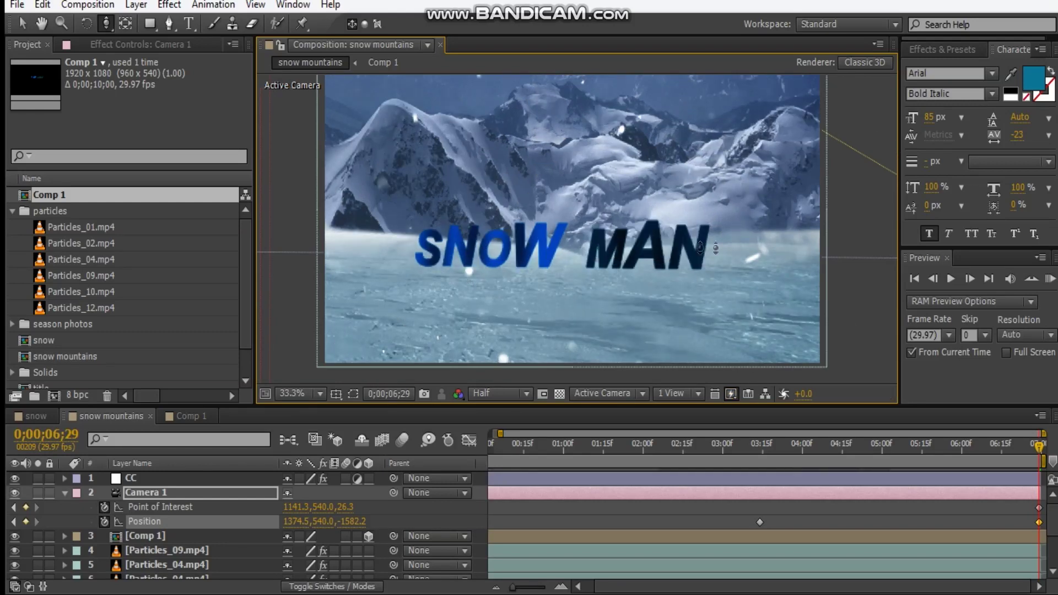
pyautogui.press('v')
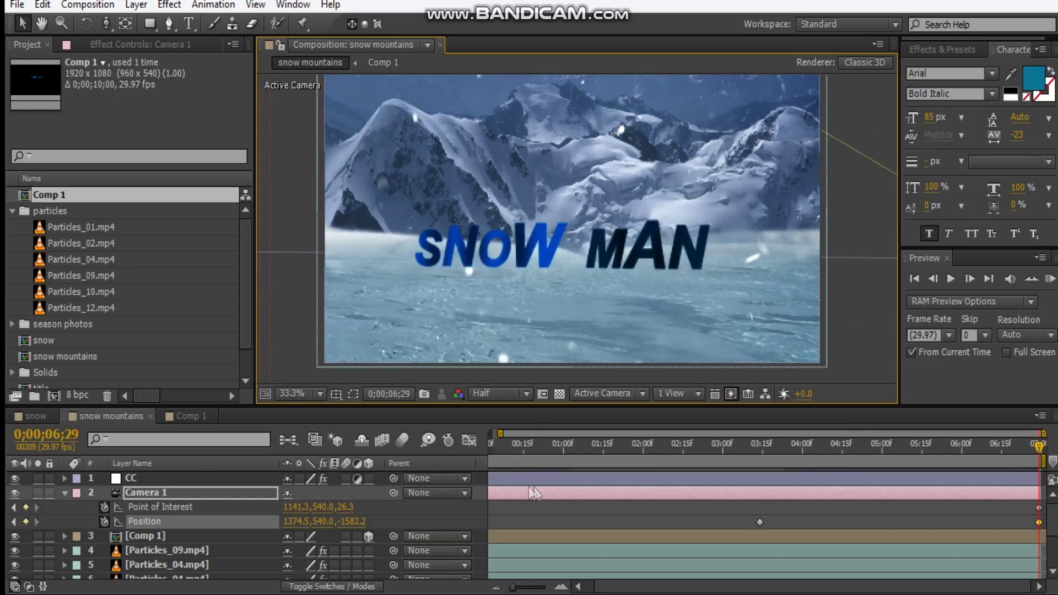
# Apply Easy Ease to all of Camera 1's Point of Interest and Position keyframes.
pyautogui.moveTo(500, 433); pyautogui.dragTo(421, 432)
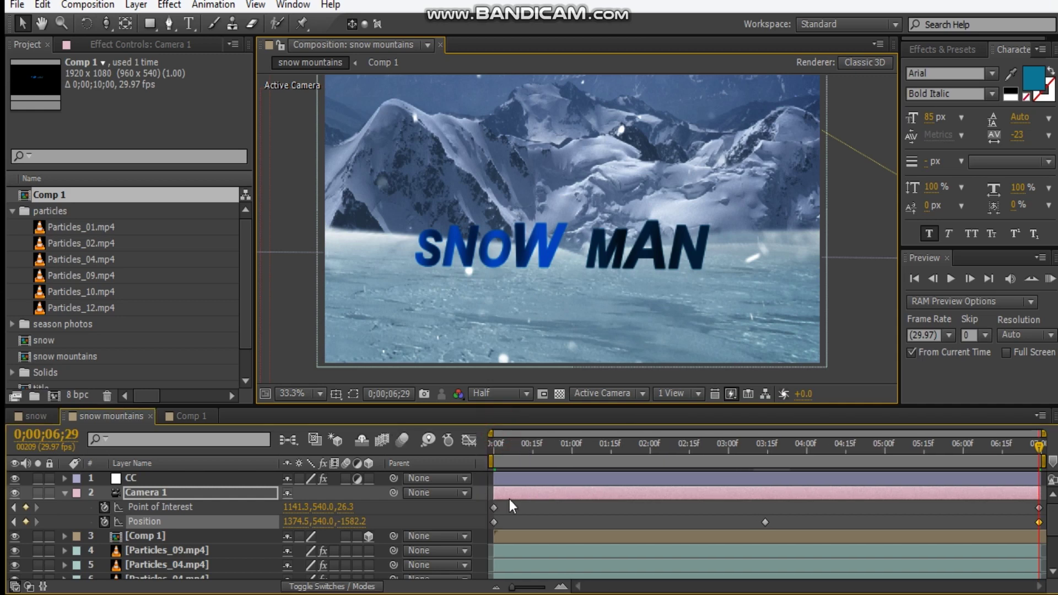
pyautogui.moveTo(486, 503); pyautogui.dragTo(1044, 527)
pyautogui.moveTo(955, 528); pyautogui.dragTo(1053, 533)
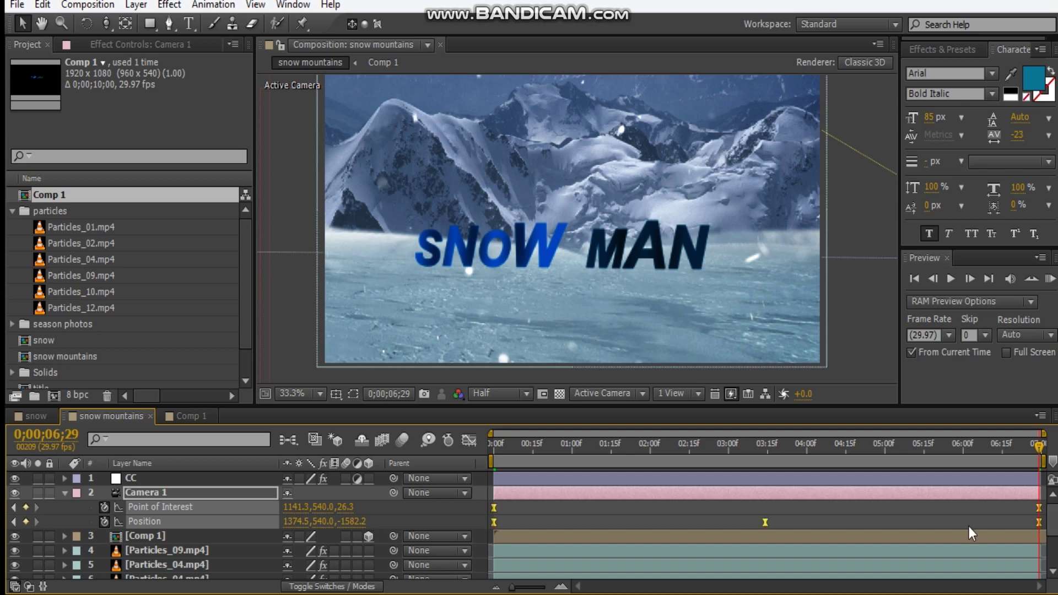
# Collapse Camera 1's properties and play a RAM preview of the camera animation from 0;00;00;00.
pyautogui.press('Home')
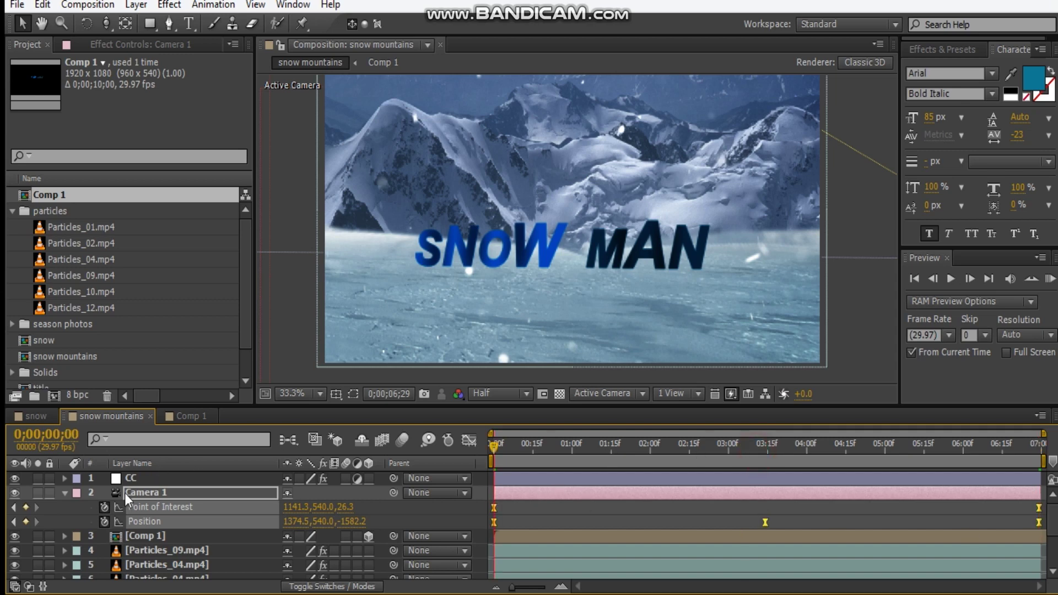
pyautogui.click(65, 493)
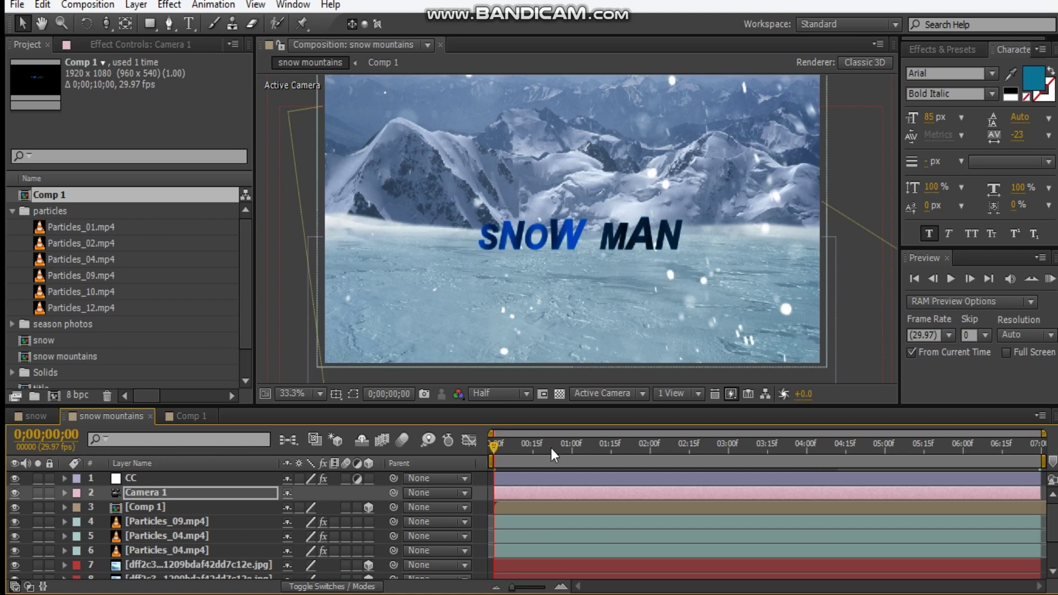
pyautogui.press('KP_0')
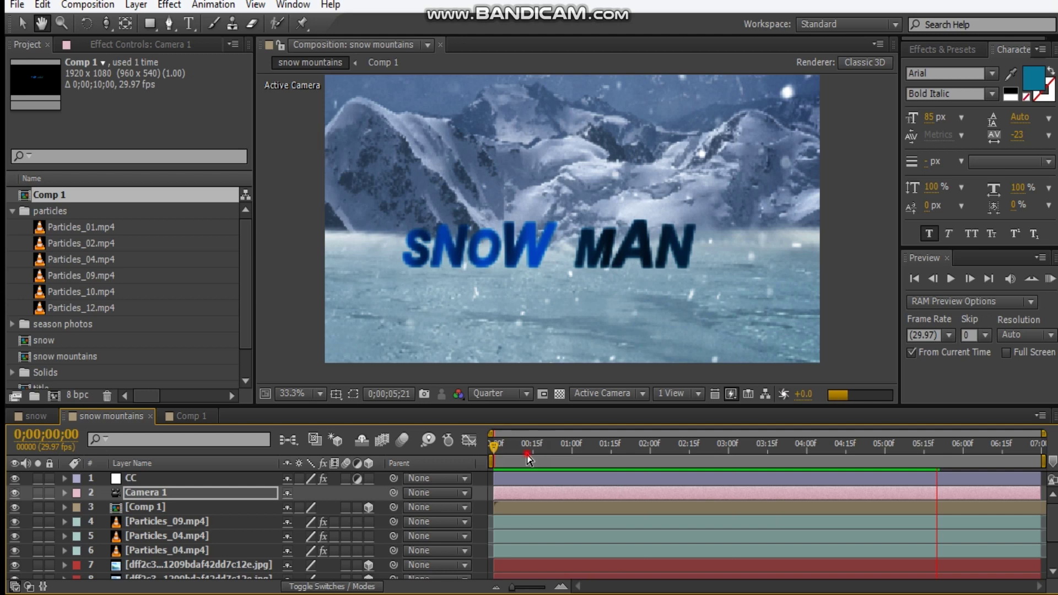
pyautogui.press('space')
pyautogui.moveTo(497, 454); pyautogui.dragTo(480, 450)
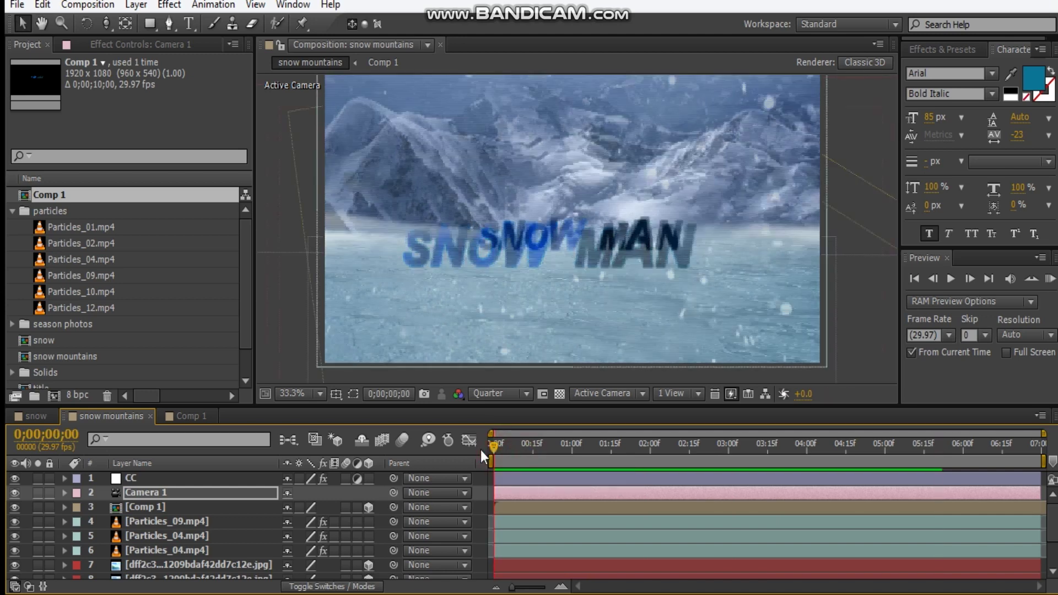
pyautogui.press('space')
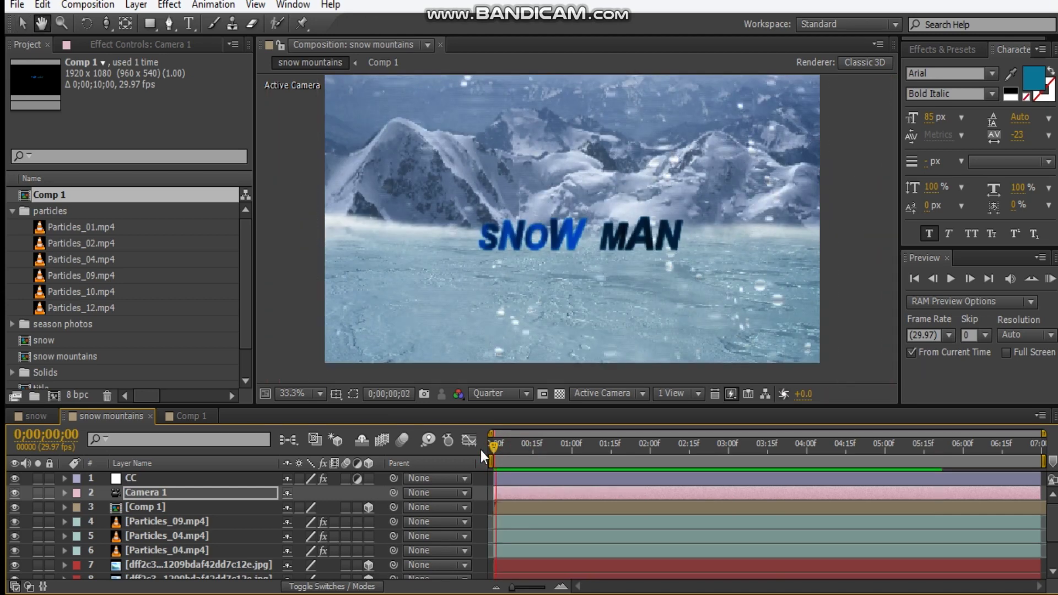